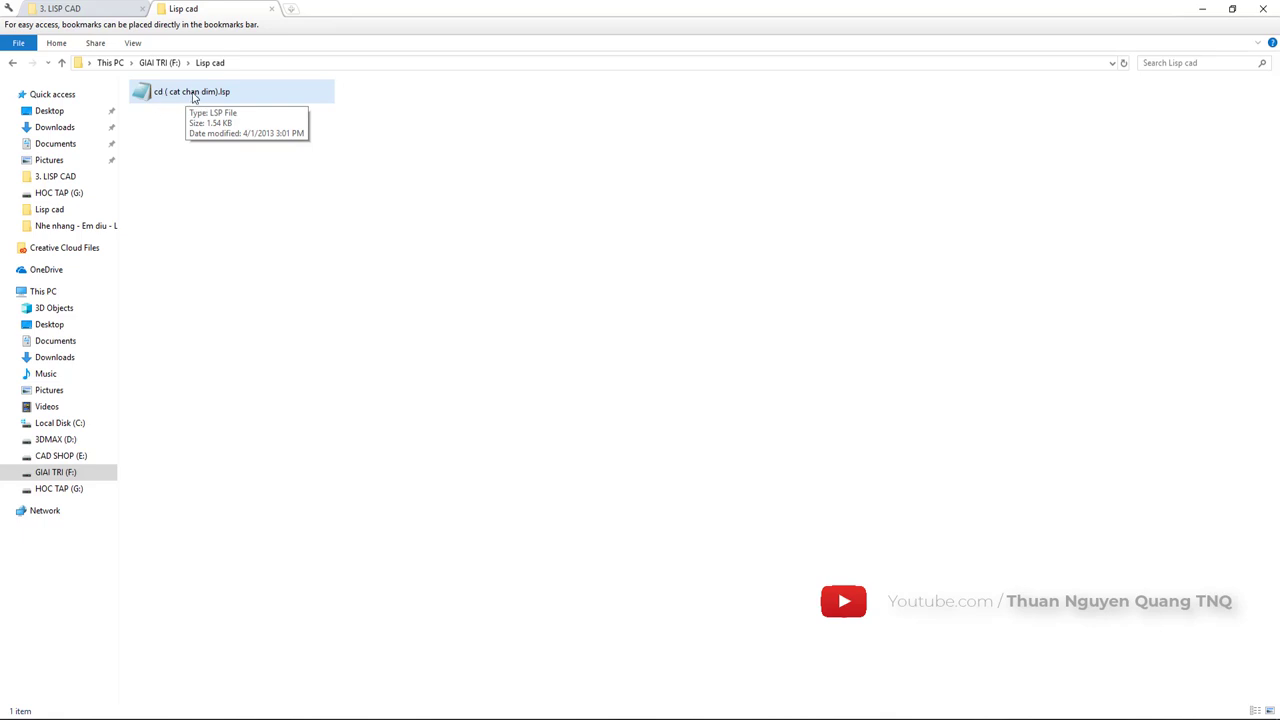
Select the cd ( cat chan dim).lsp file in the Lisp cad folder on drive F
click(185, 110)
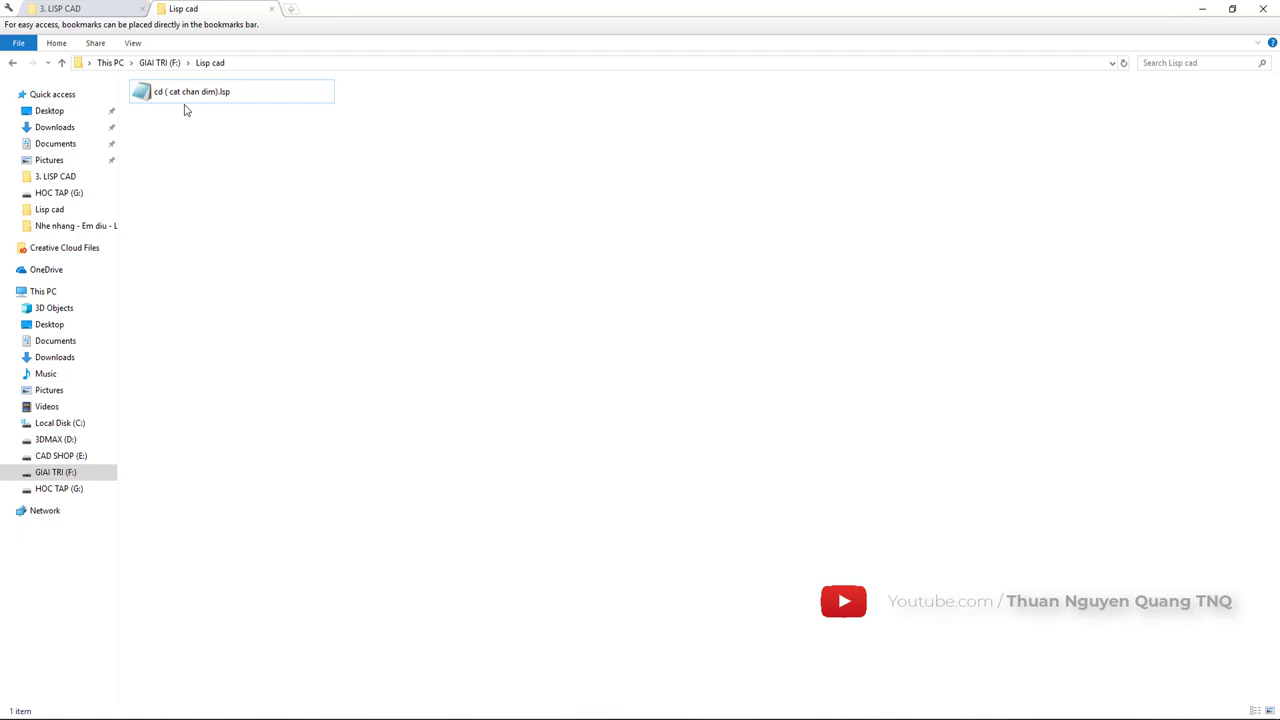
click(192, 100)
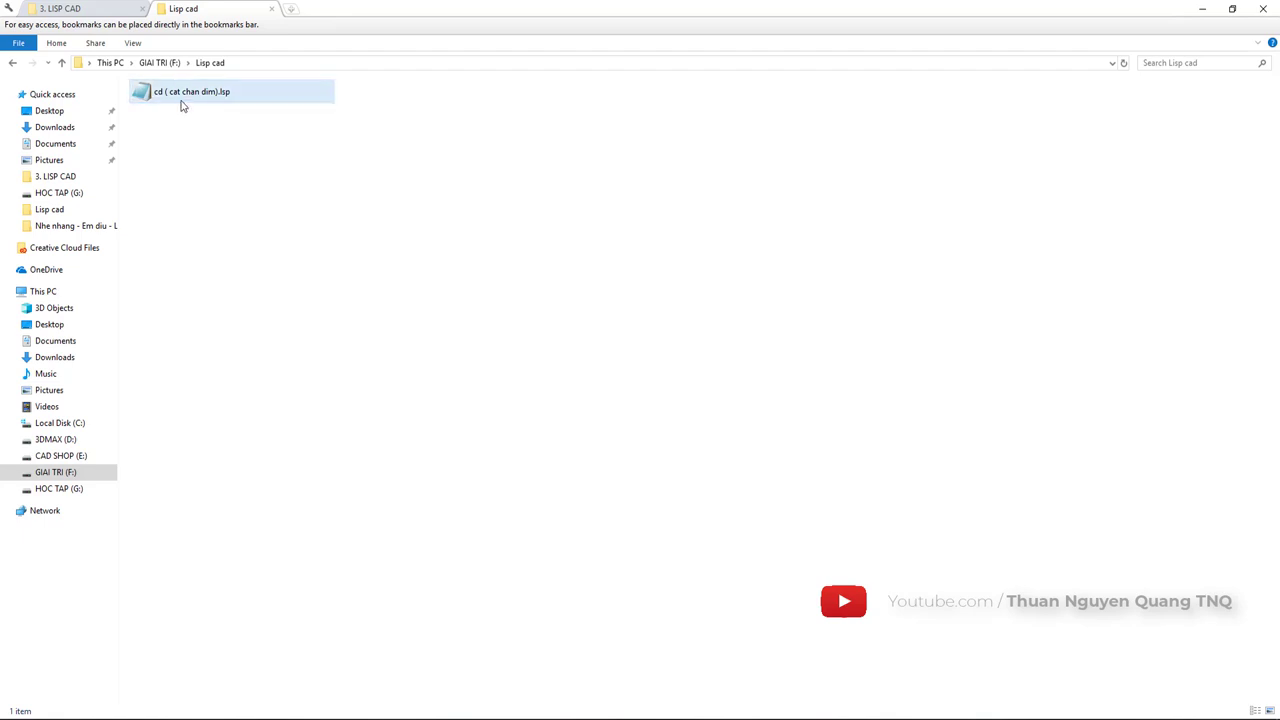
click(186, 123)
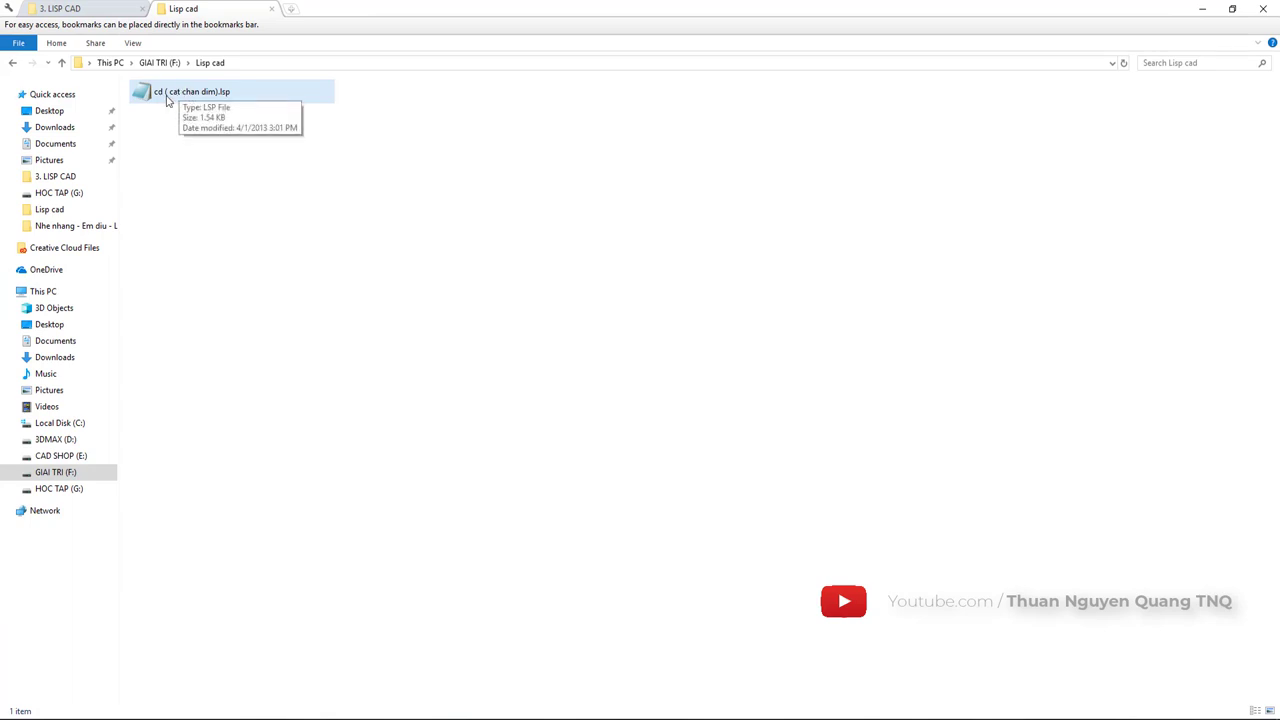
click(179, 107)
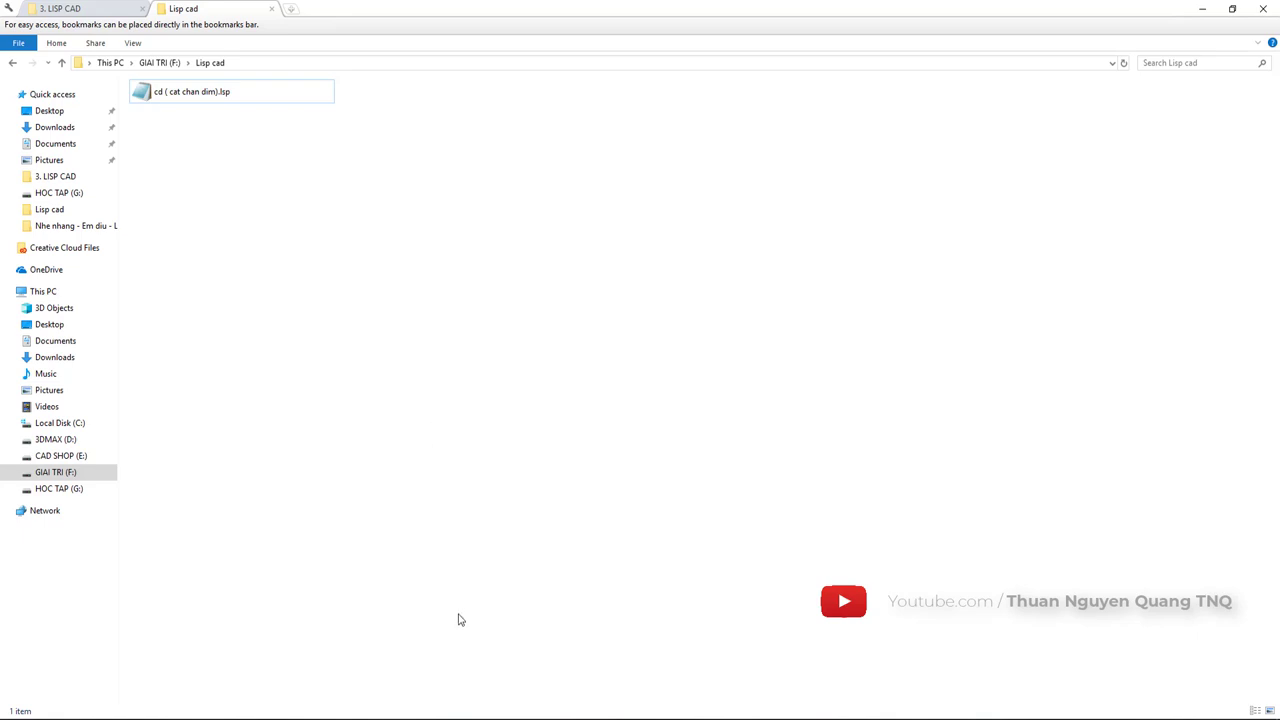
click(210, 100)
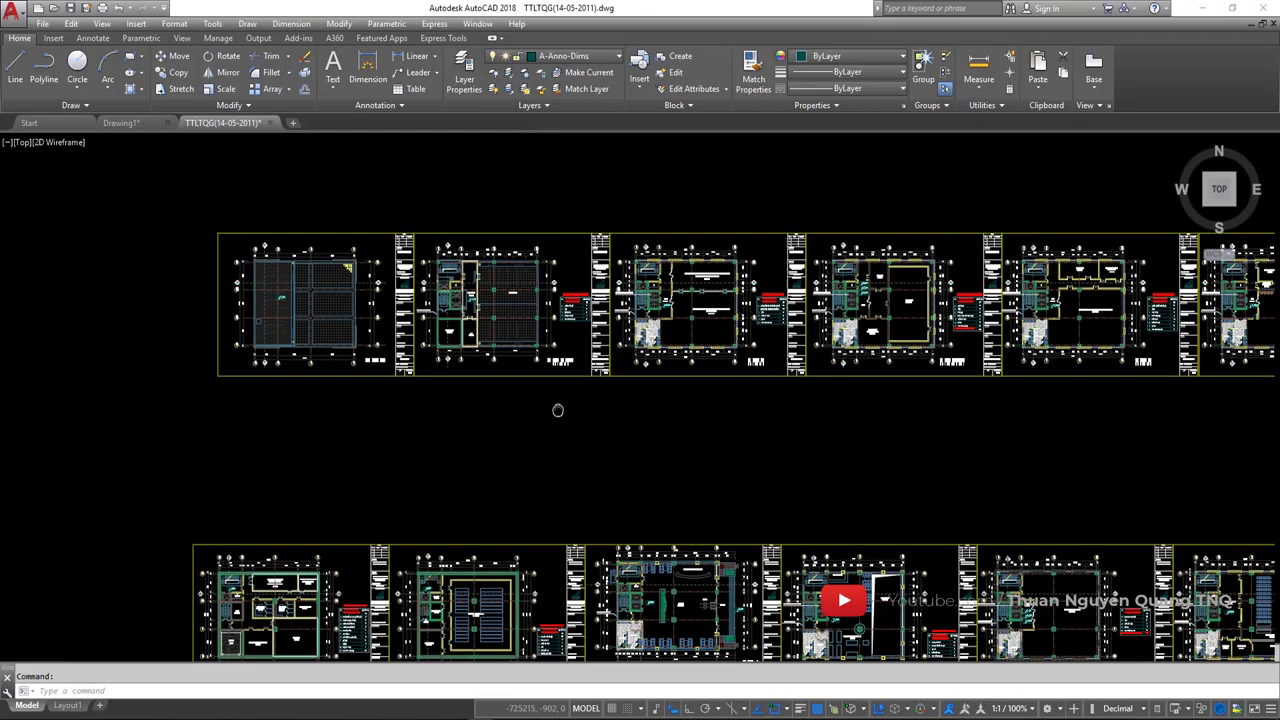
Zoom in on the TTLTQG(14-05-2011) drawing's rows of floor-plan sheets
scroll(557, 409, up, 3)
Zoom to the first floor plan and window-select the grid 1–4 dimension strings, then cancel
scroll(449, 366, up, 1)
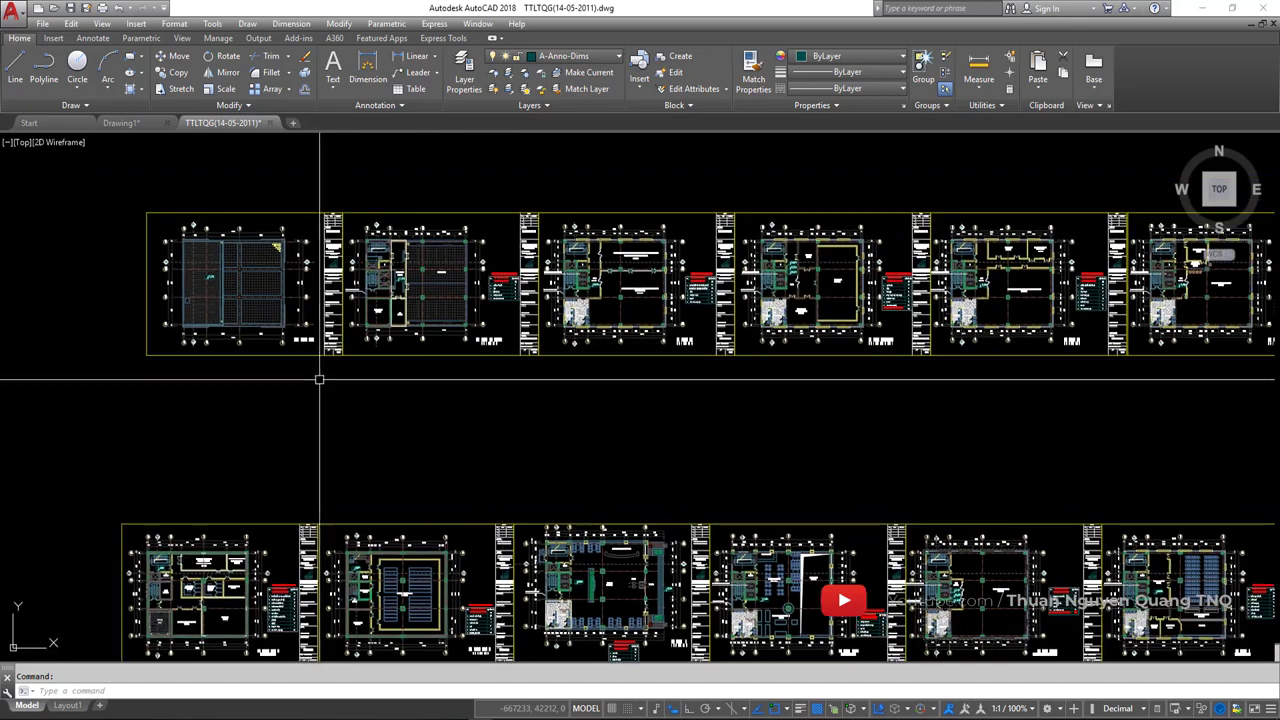
middle_drag(317, 371, 420, 340)
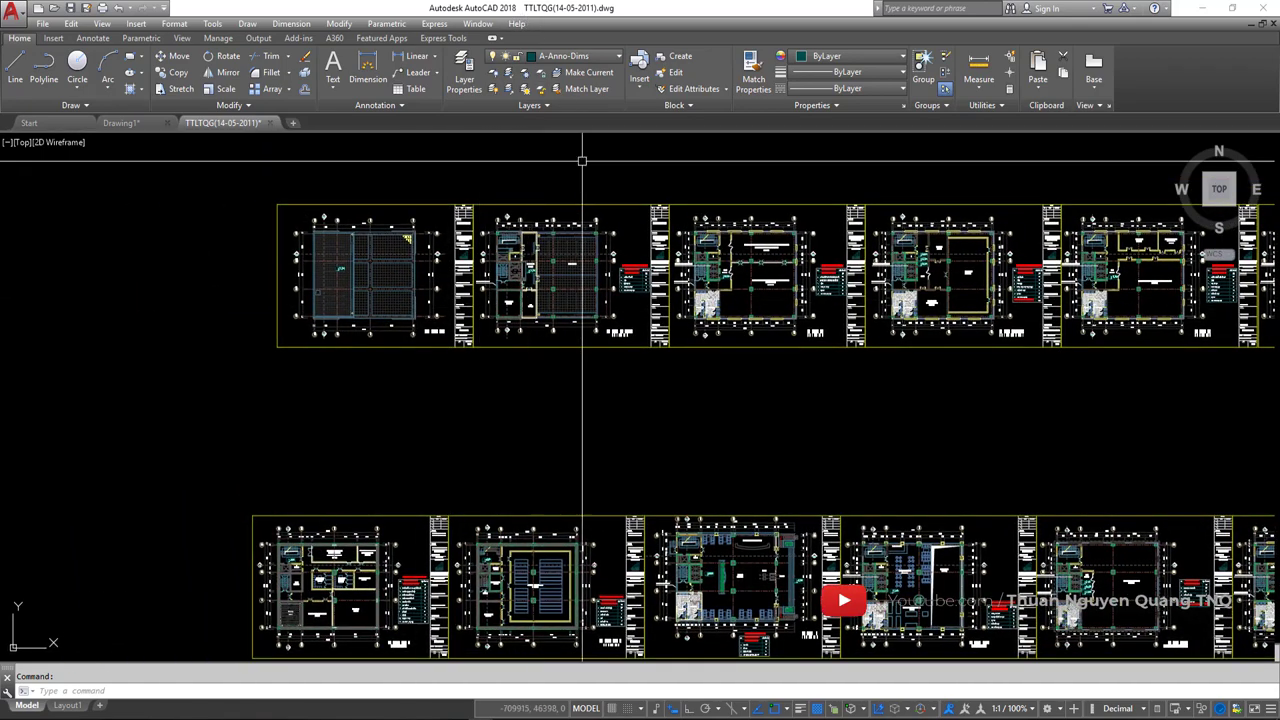
scroll(540, 280, up, 5)
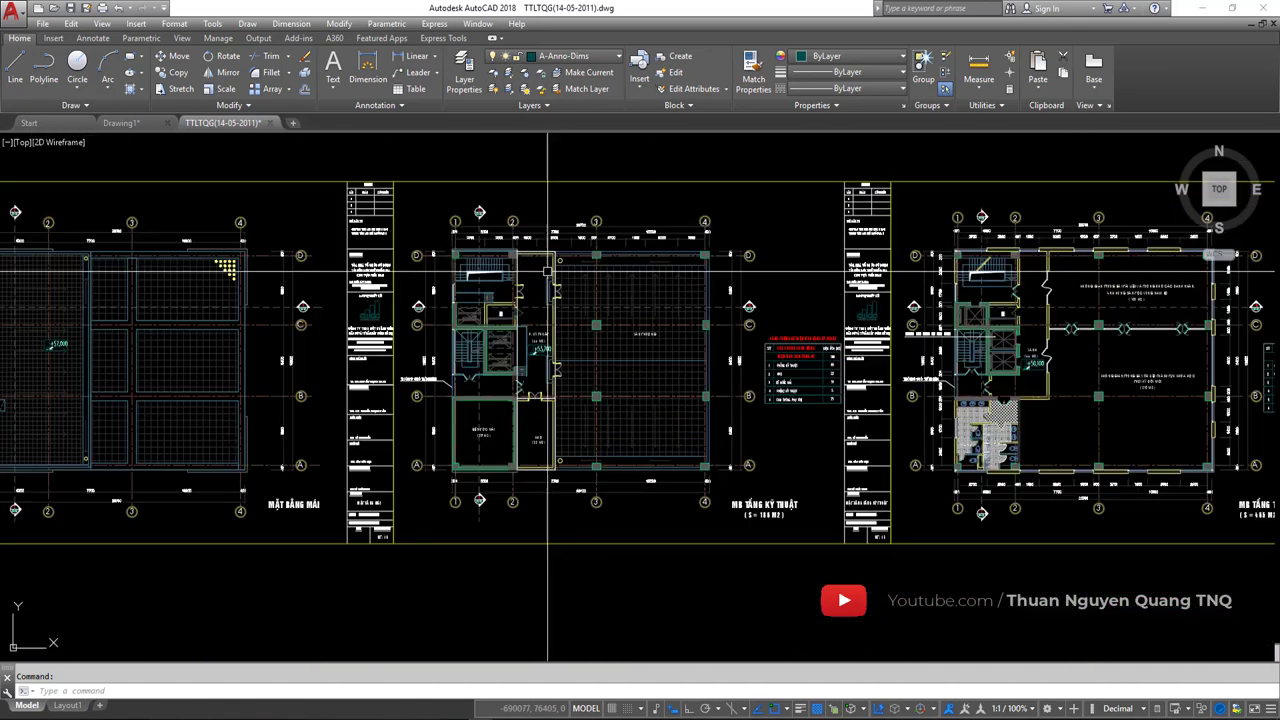
scroll(535, 324, down, 1)
scroll(520, 290, down, 3)
scroll(514, 280, up, 3)
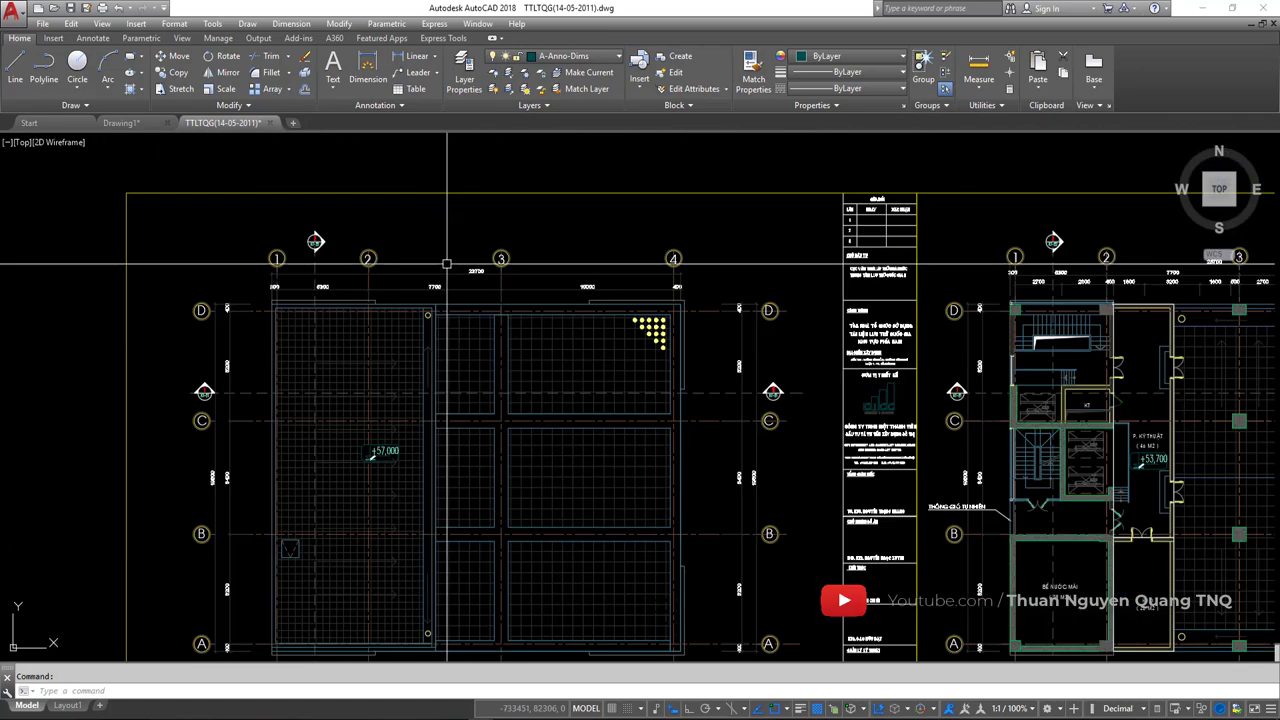
scroll(509, 293, down, 3)
scroll(500, 295, up, 1)
scroll(525, 340, up, 4)
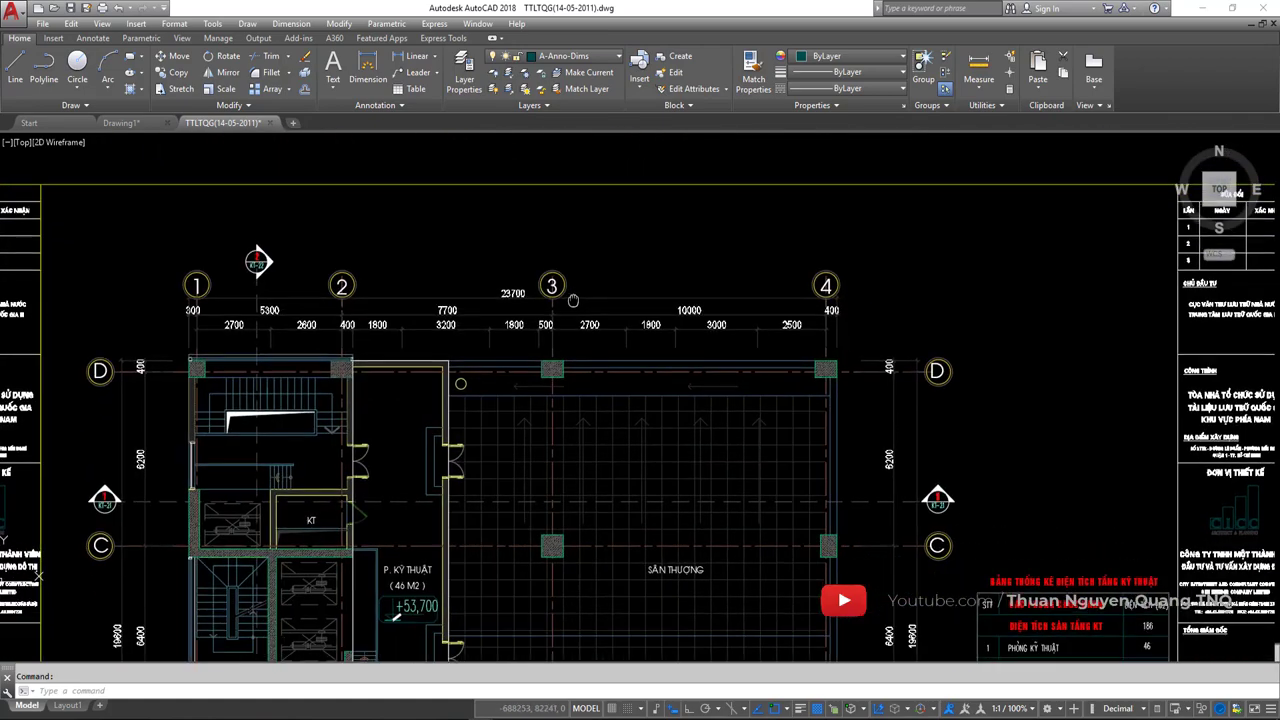
click(886, 328)
click(190, 250)
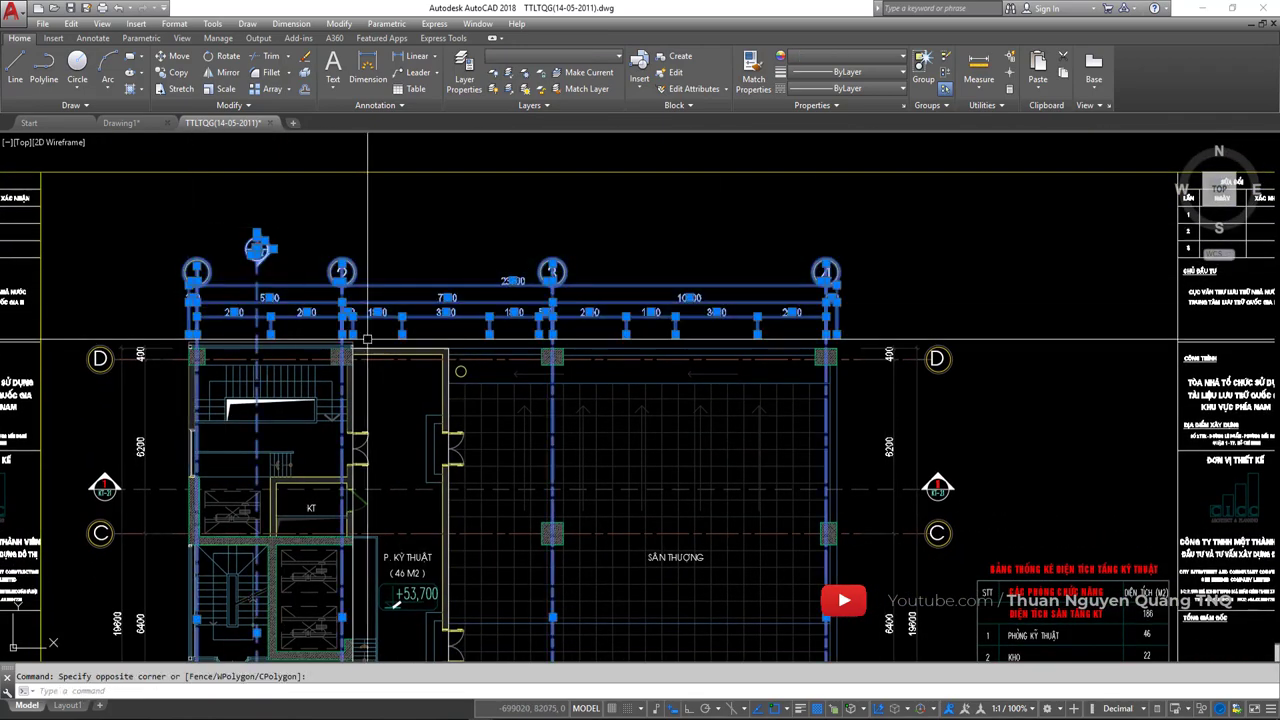
key(Escape)
Pan and zoom so grids 2–4, grid line D and the whole plan sheet are in view
scroll(695, 344, up, 2)
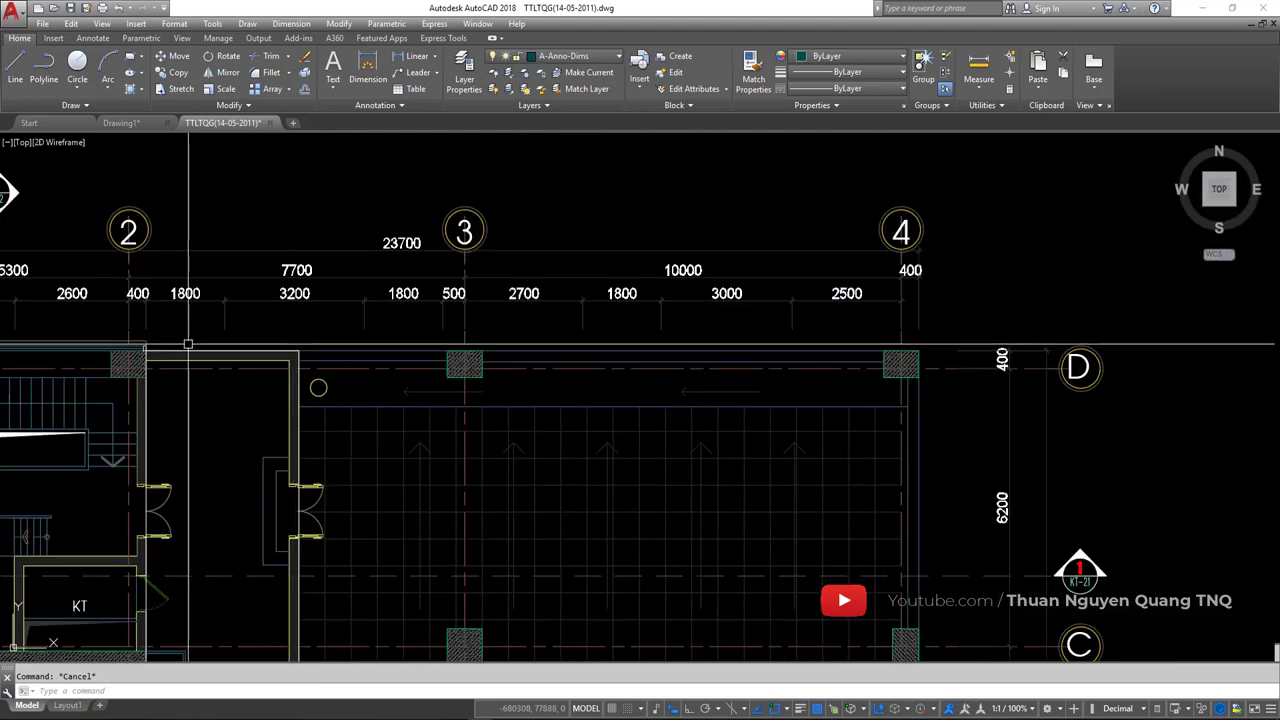
middle_drag(189, 343, 341, 390)
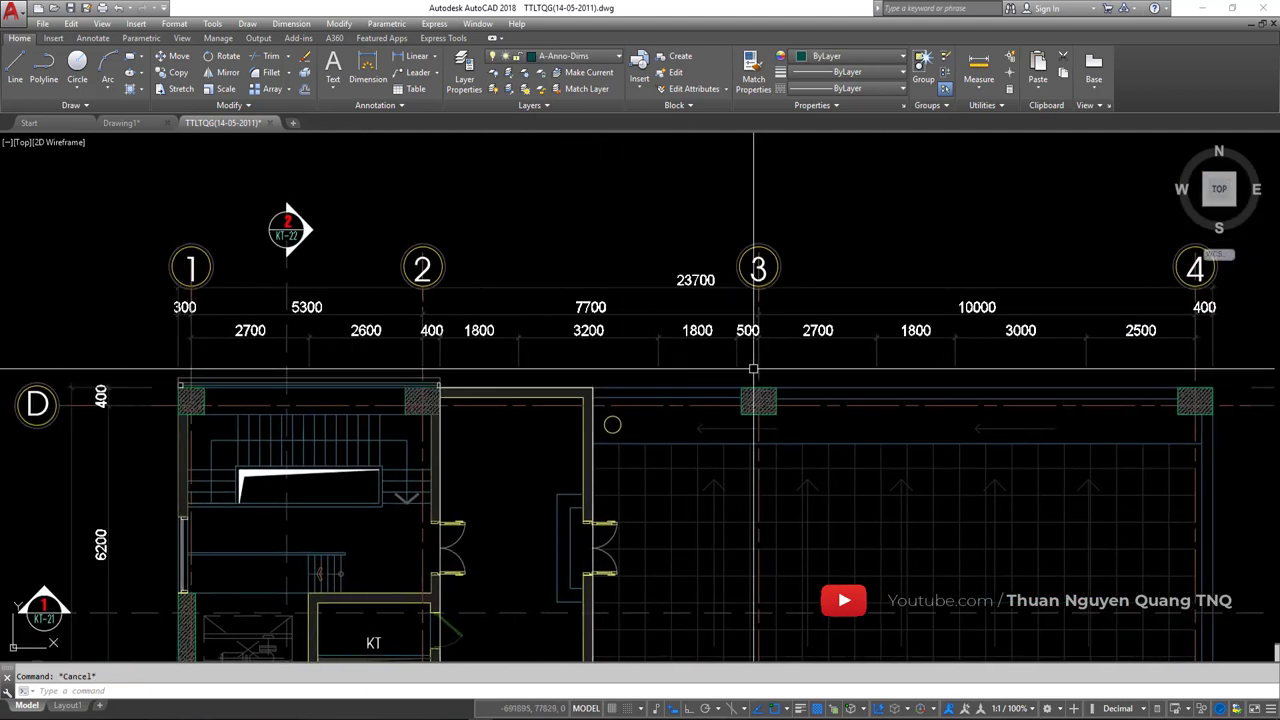
middle_drag(913, 364, 553, 317)
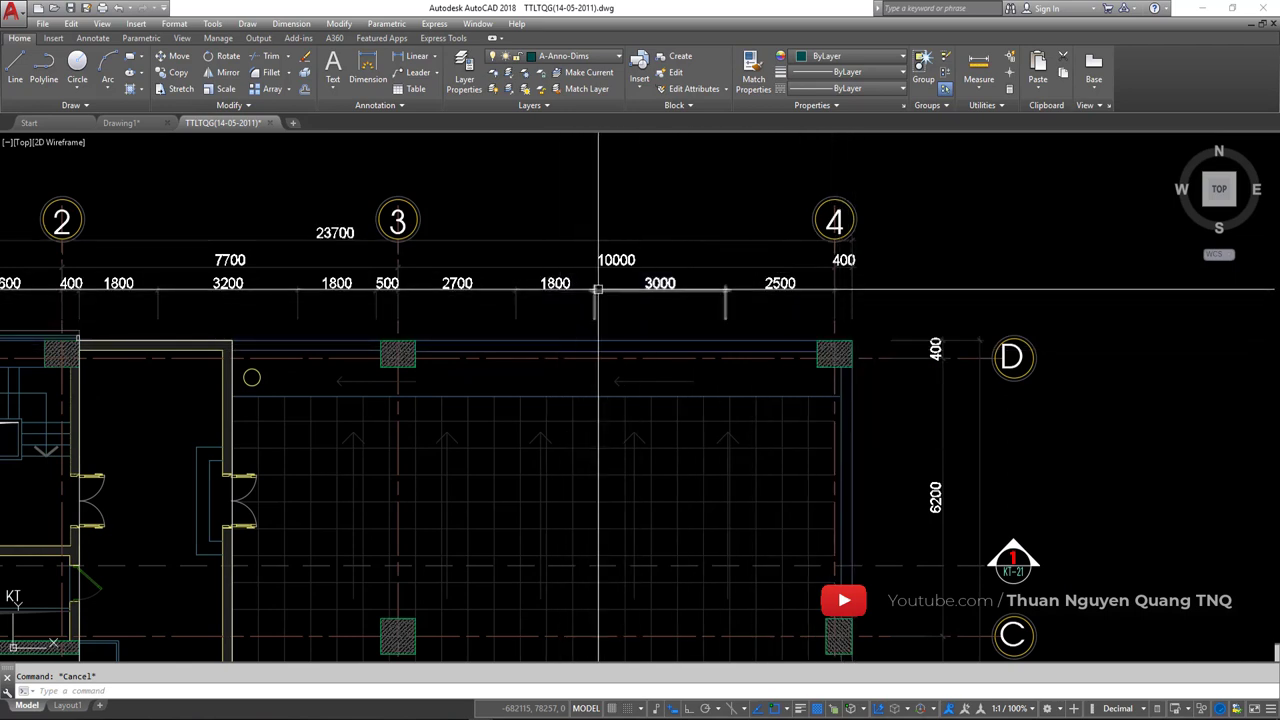
middle_drag(588, 405, 614, 383)
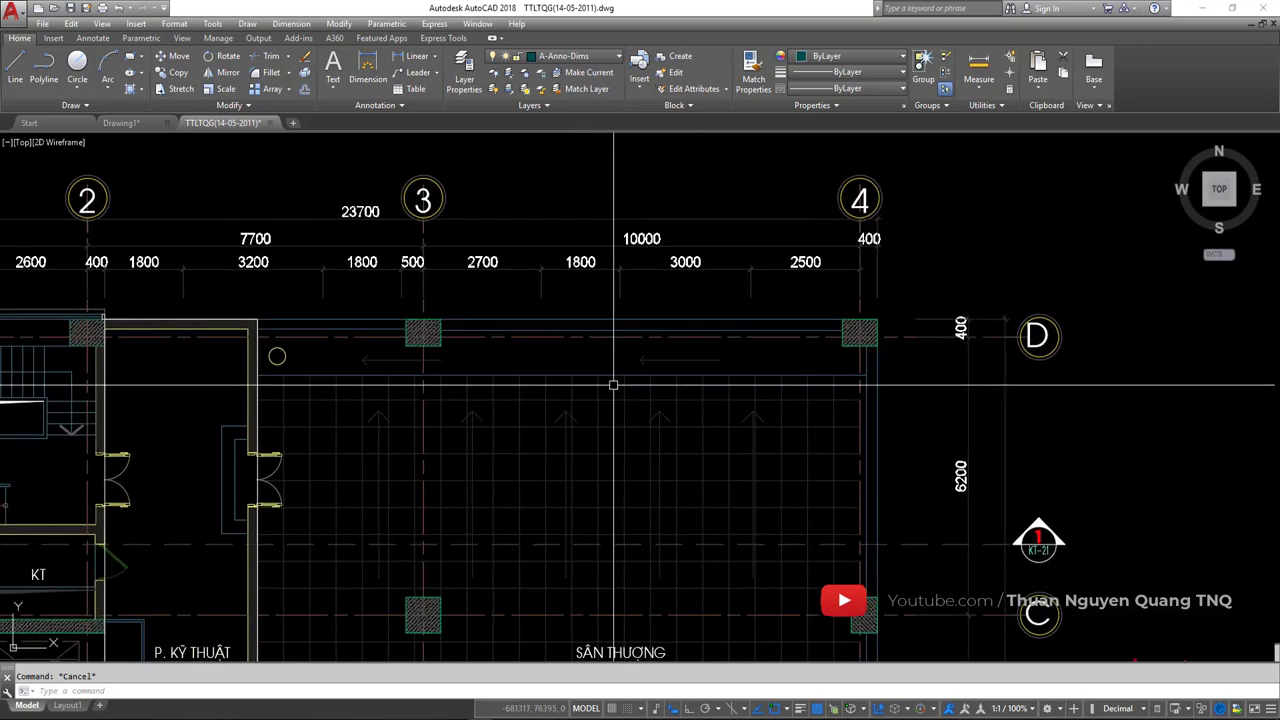
scroll(687, 502, down, 5)
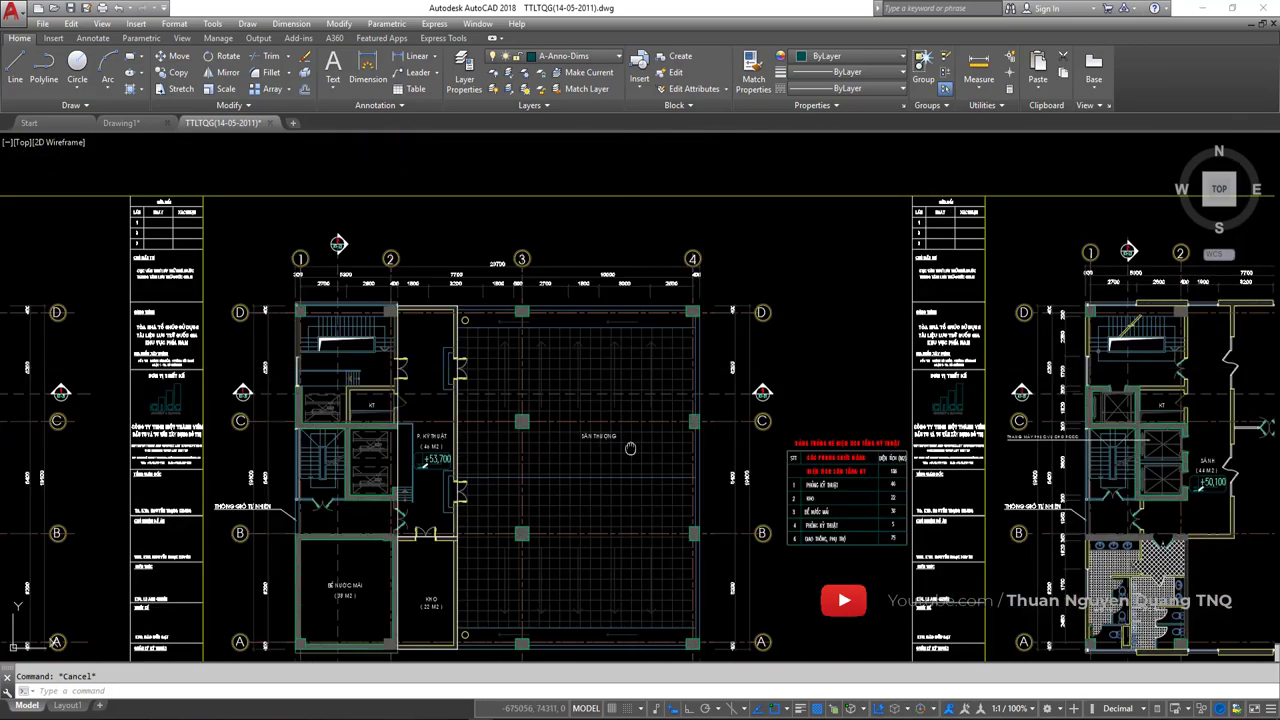
mouse_move(904, 383)
middle_down()
mouse_move(642, 478)
mouse_move(740, 500)
middle_up()
scroll(805, 299, up, 3)
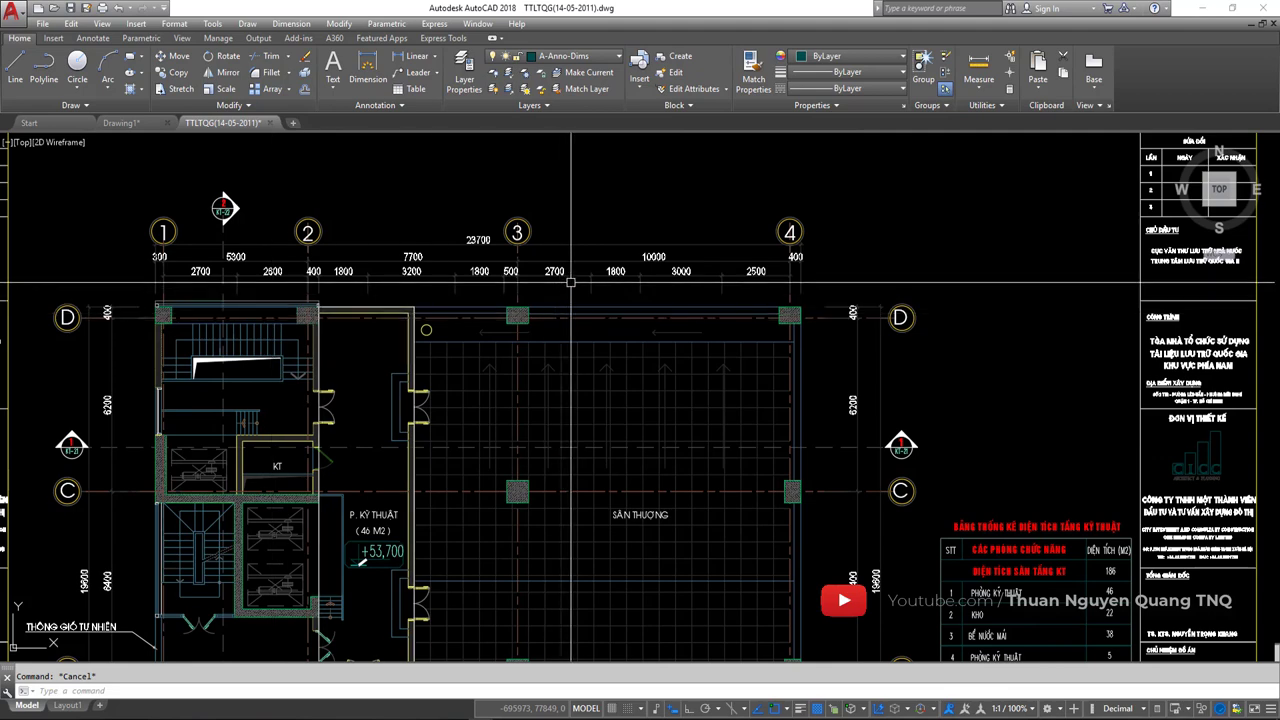
scroll(573, 283, up, 5)
Select the 1800 and 3000 dimensions near grid 3 and grab their shared point, then cancel
middle_drag(635, 291, 568, 316)
click(586, 357)
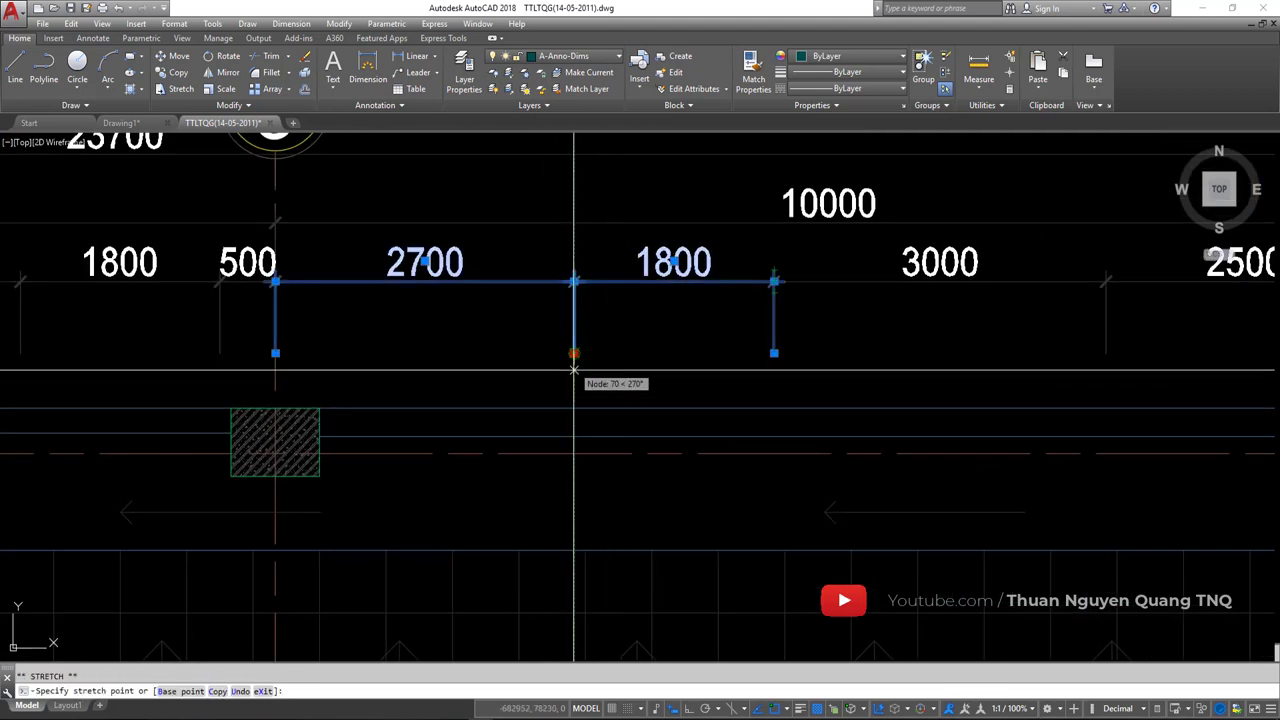
key(Escape)
click(750, 355)
click(795, 328)
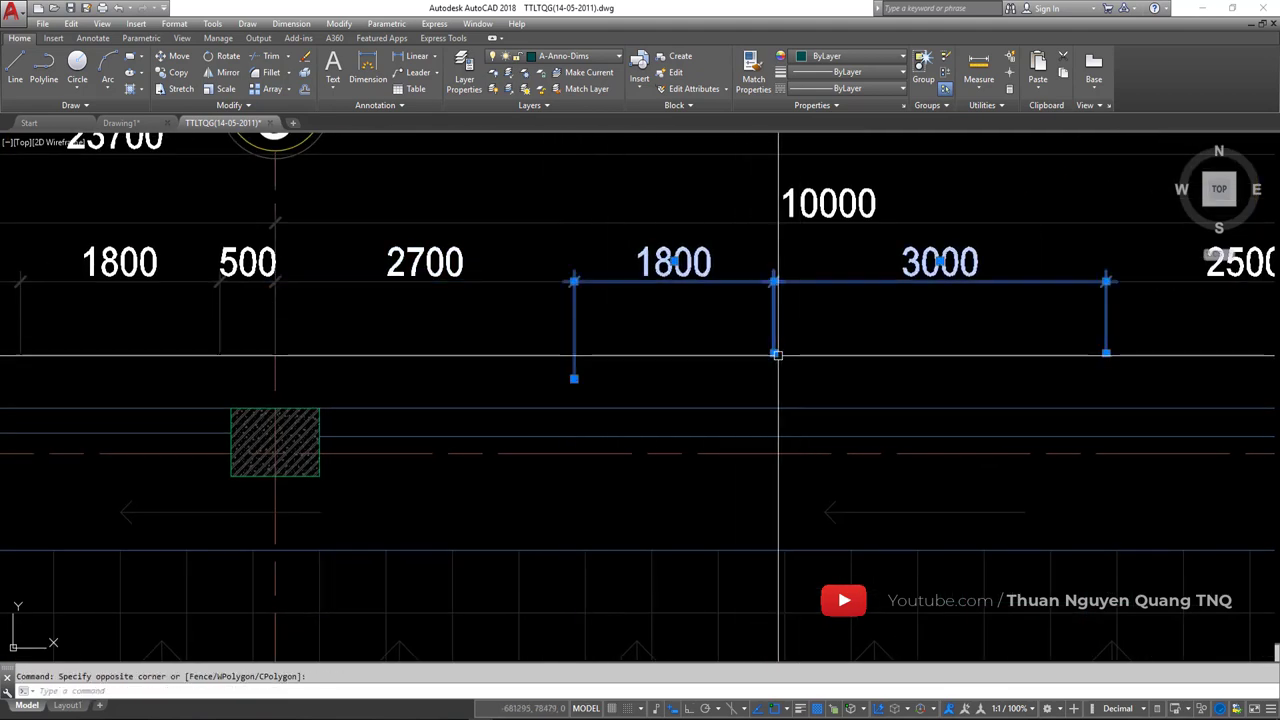
click(774, 352)
key(Escape)
Stretch the shared point of the 3000 and 2500 dimensions so they read 2938 and 2562
middle_drag(777, 307, 602, 327)
click(1020, 366)
click(929, 386)
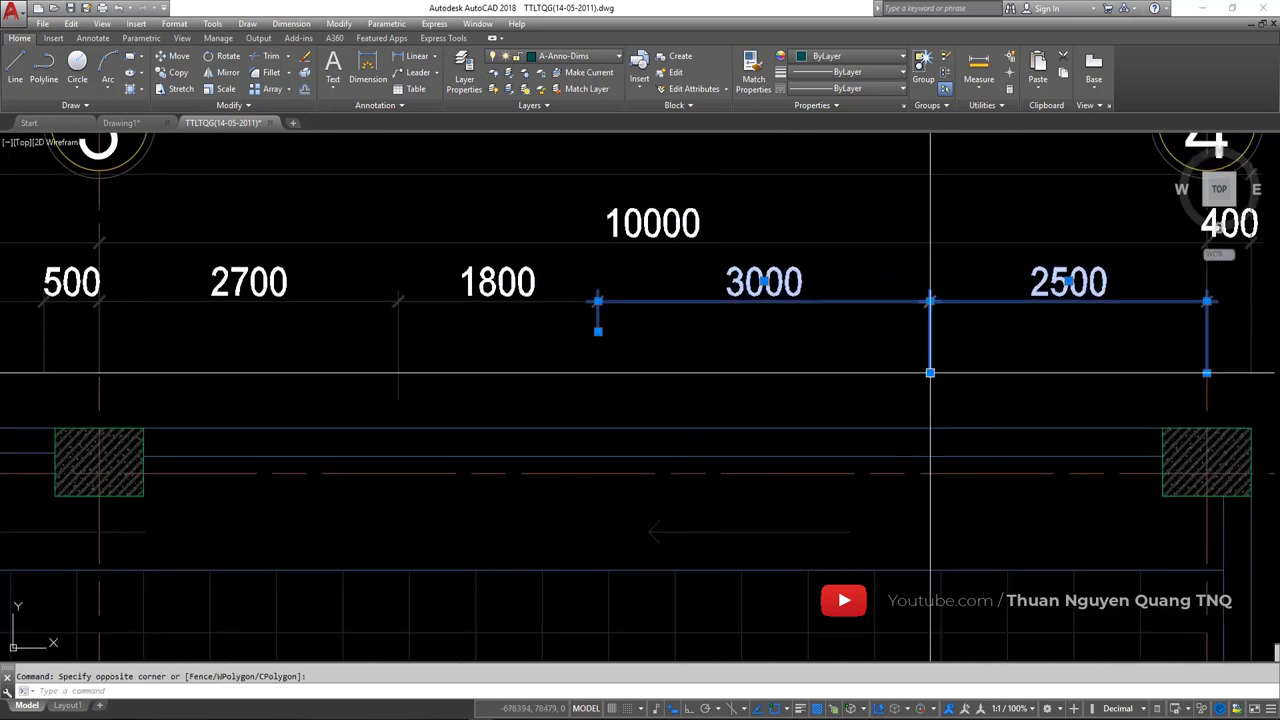
click(930, 374)
click(924, 372)
Select the 400 and 2562 dimensions at grid 4 and try their end points, cancelling each edit
middle_drag(1200, 440, 951, 440)
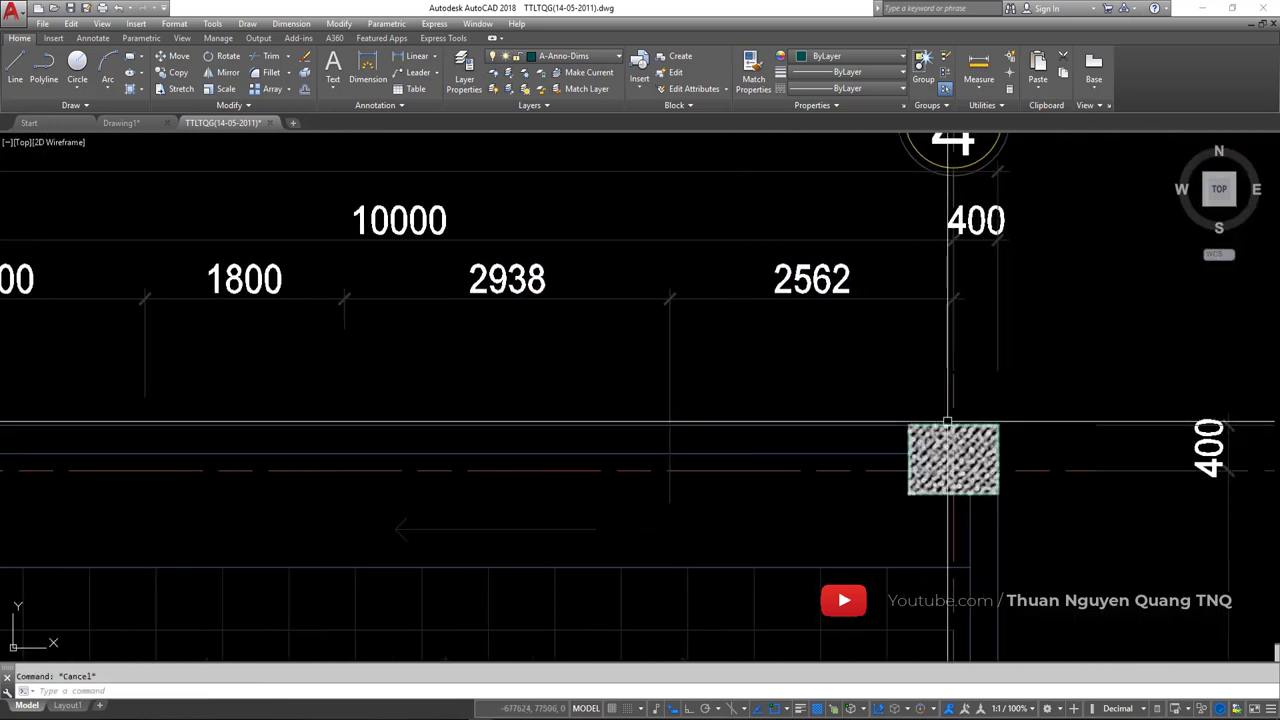
click(1000, 350)
click(970, 300)
click(991, 371)
key(Escape)
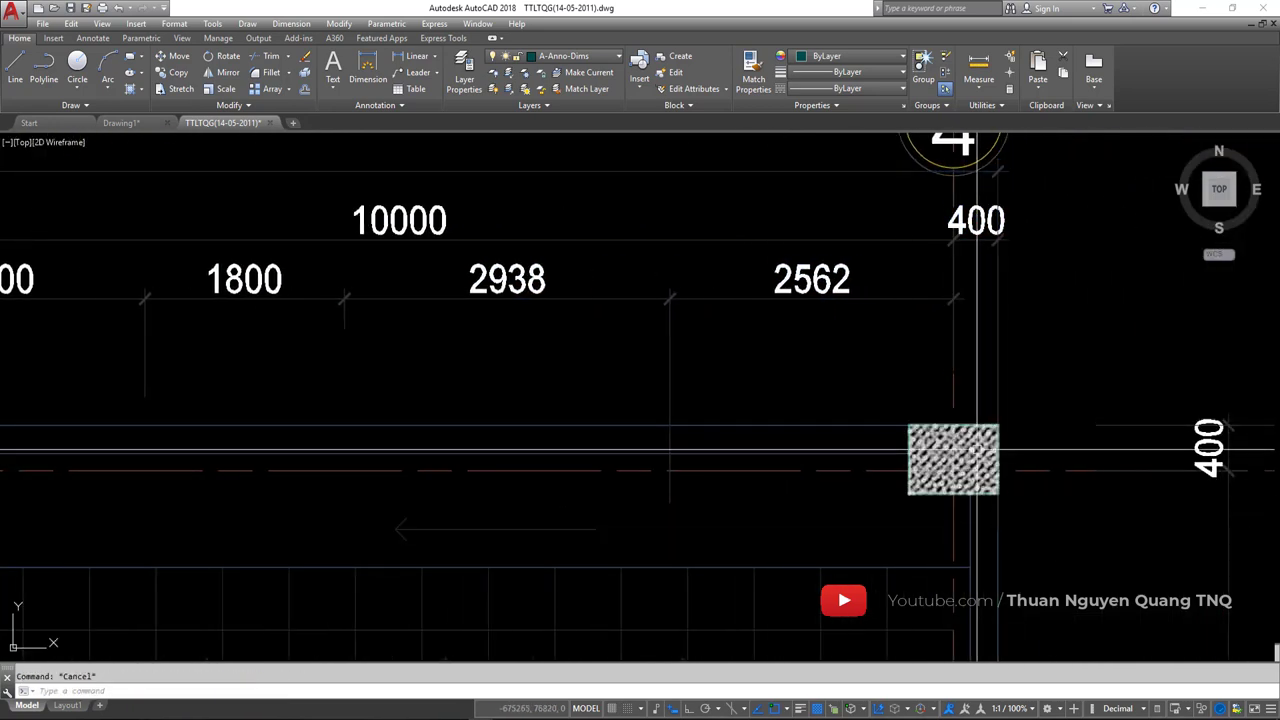
scroll(973, 408, down, 2)
click(973, 408)
key(Escape)
click(962, 400)
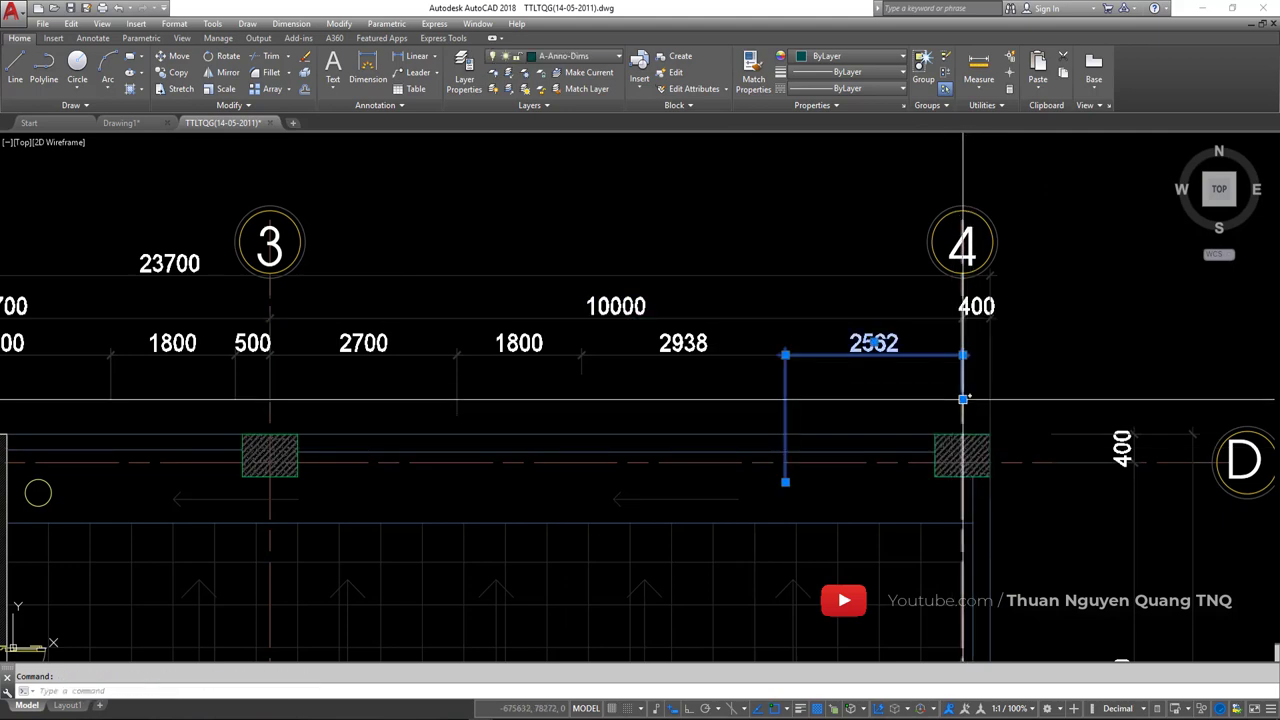
click(962, 400)
key(Escape)
Stretch the 3200 and 1800 dimensions' shared point to 8200, then undo back to 3200/1800
middle_drag(743, 405, 848, 365)
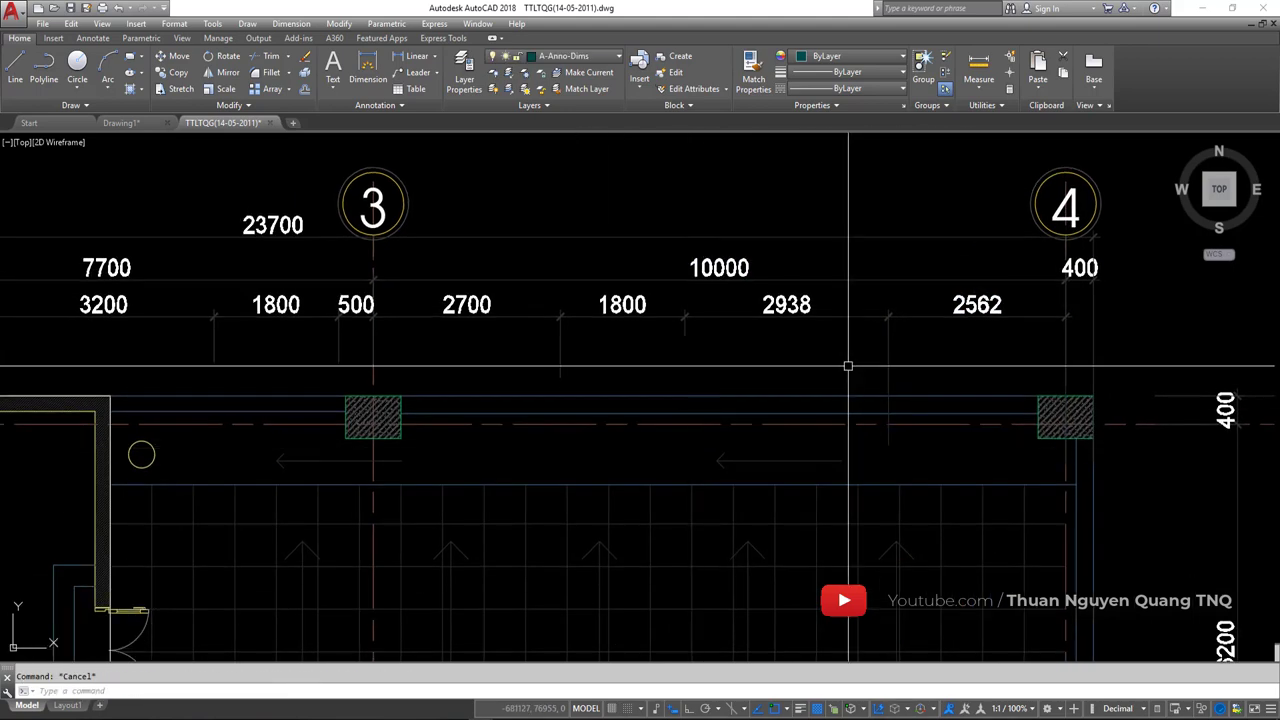
scroll(773, 413, down, 2)
mouse_move(773, 413)
middle_down()
mouse_move(809, 399)
mouse_move(1009, 391)
middle_up()
scroll(528, 352, up, 2)
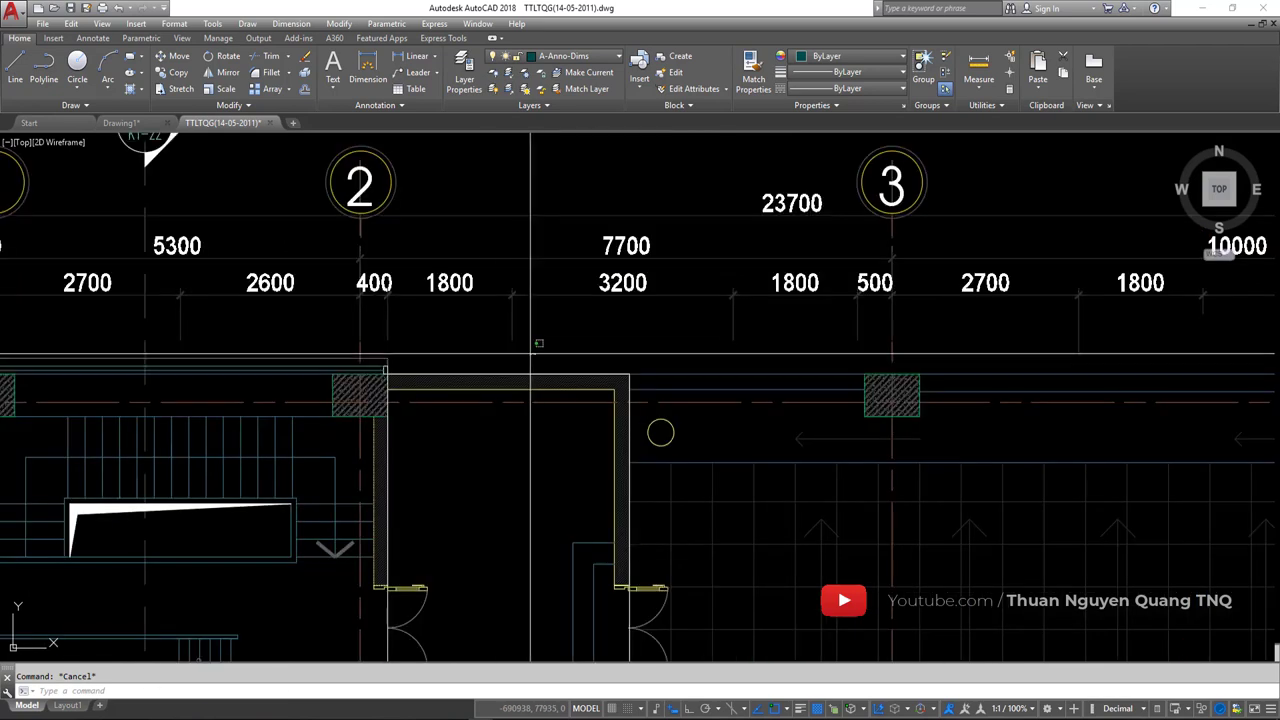
click(537, 351)
click(496, 337)
key(Escape)
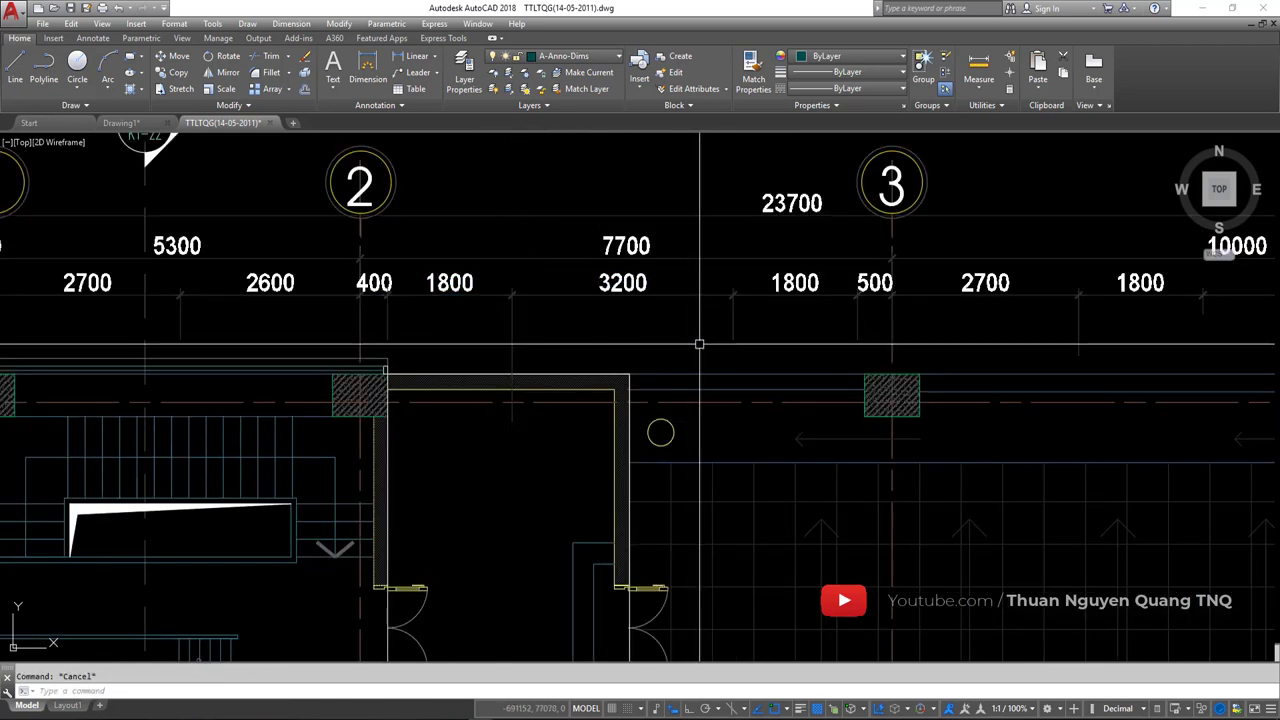
click(746, 320)
click(717, 321)
click(733, 339)
click(737, 414)
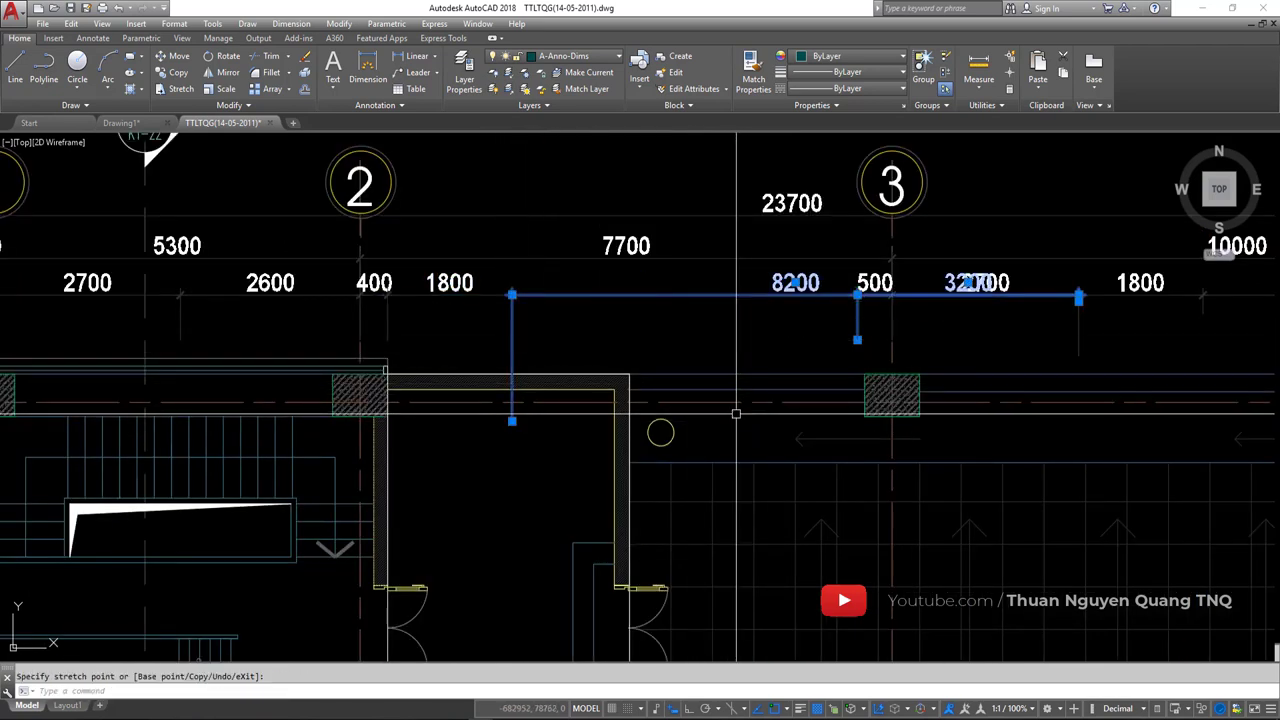
key(Escape)
key(ctrl+z)
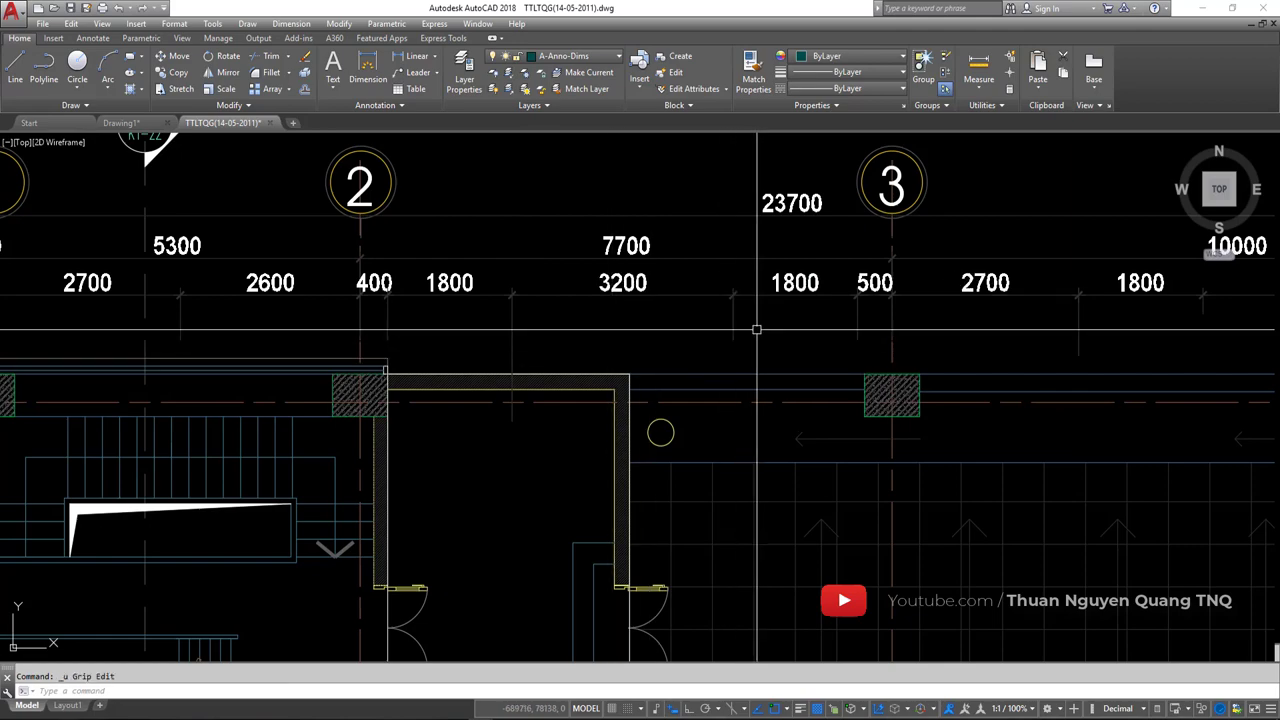
Crossing-select the 3200 and 1800 dimensions and move their shared grip so they read 3202 and 1798
click(862, 318)
click(734, 339)
click(733, 339)
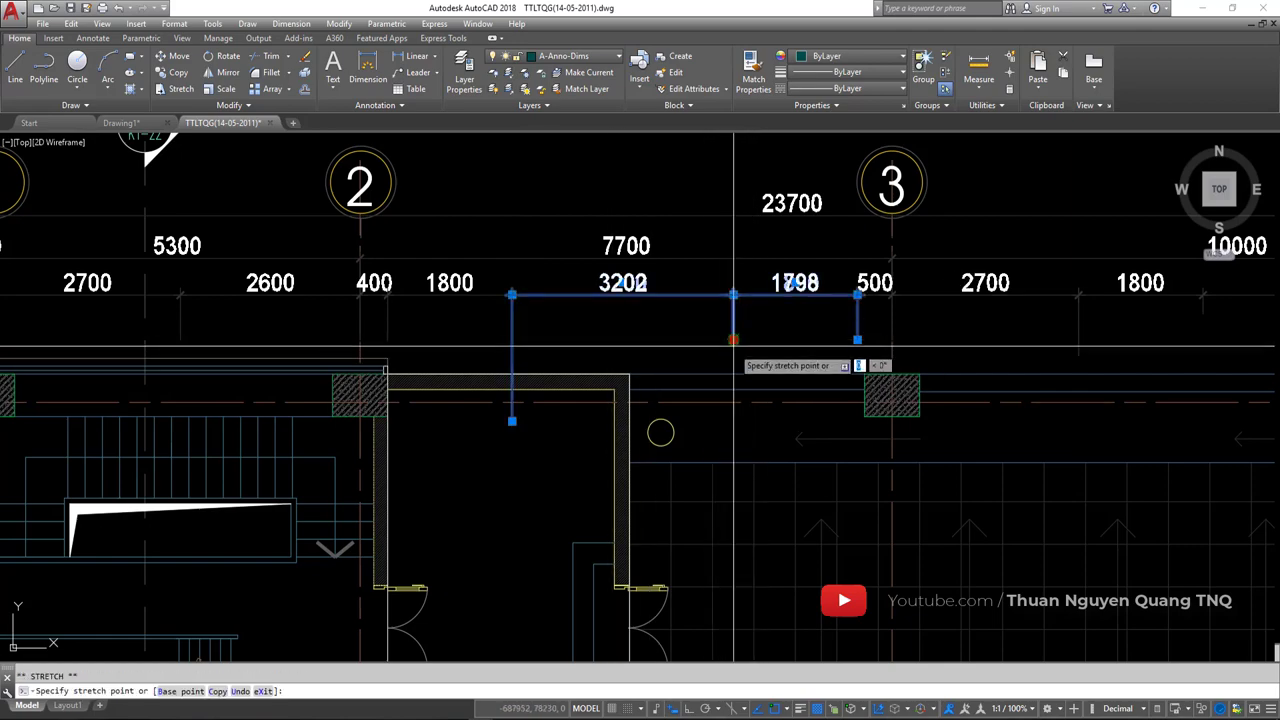
key(Escape)
Pan and zoom across to the roof plan to review grids 1–4 and their dimensions
scroll(749, 357, down, 5)
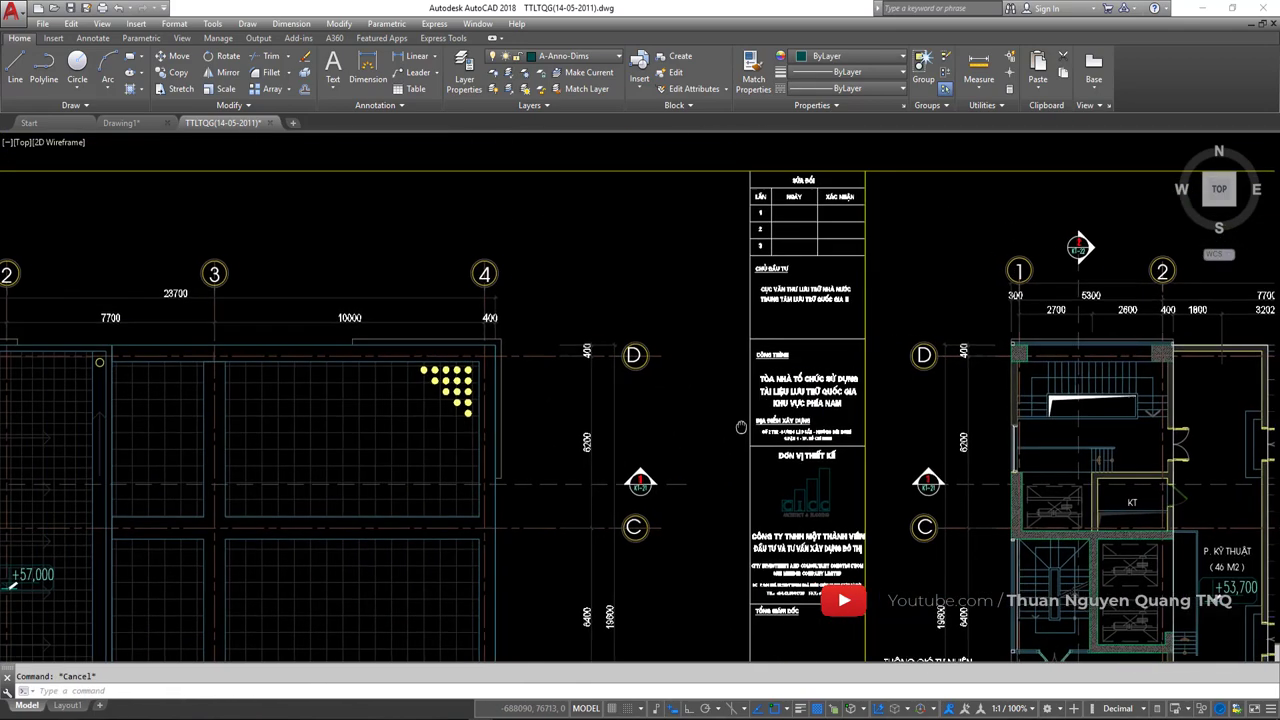
mouse_move(380, 348)
middle_down()
mouse_move(909, 357)
mouse_move(909, 197)
middle_up()
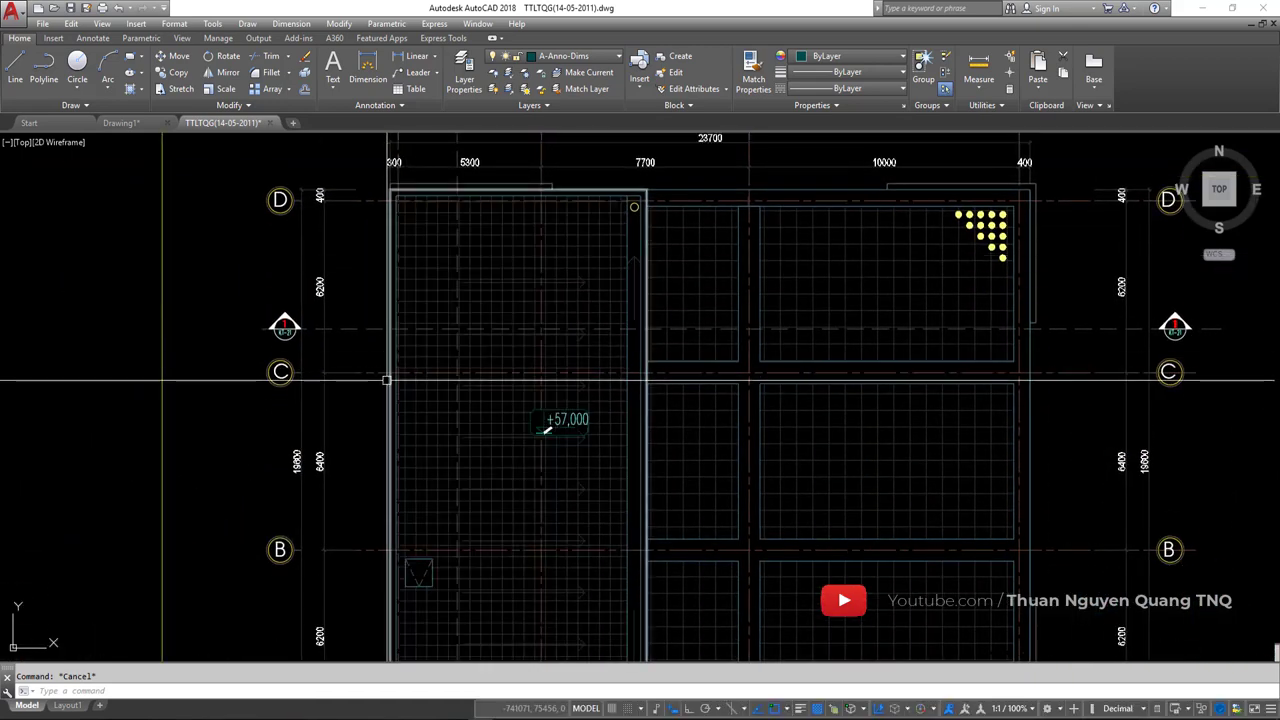
scroll(521, 417, down, 2)
middle_drag(1200, 366, 643, 366)
scroll(643, 366, up, 3)
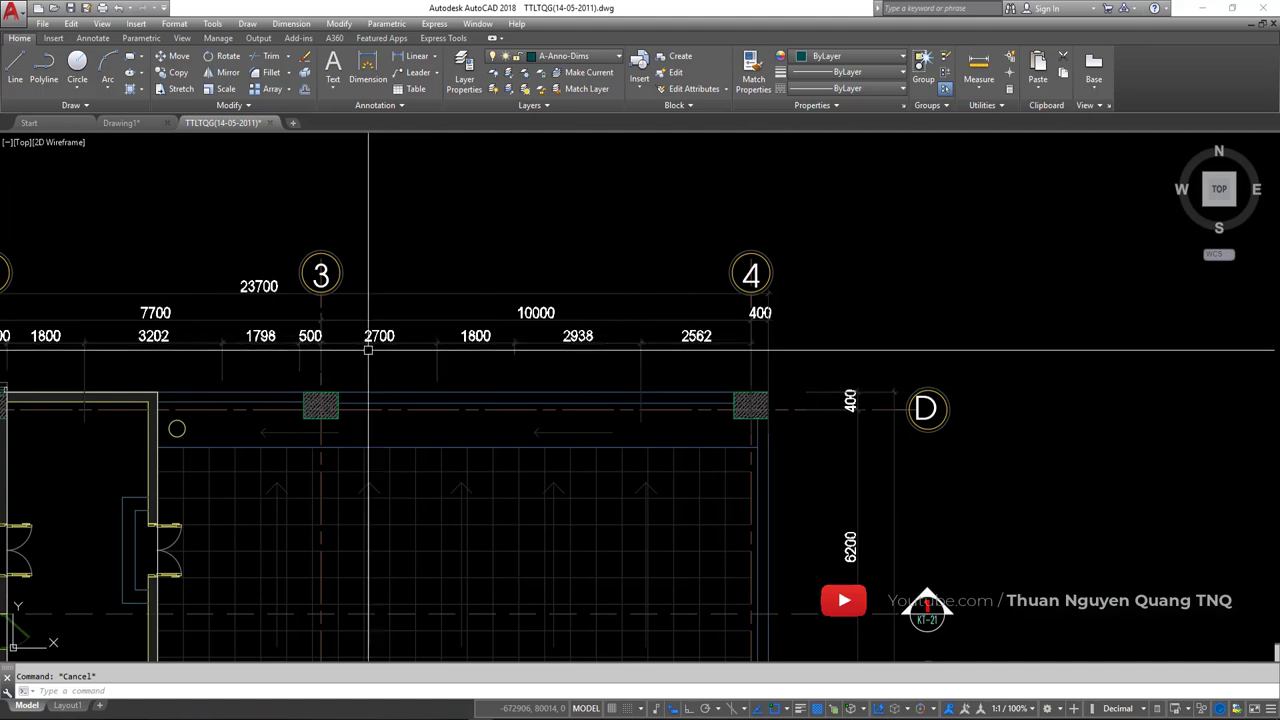
middle_drag(370, 355, 755, 318)
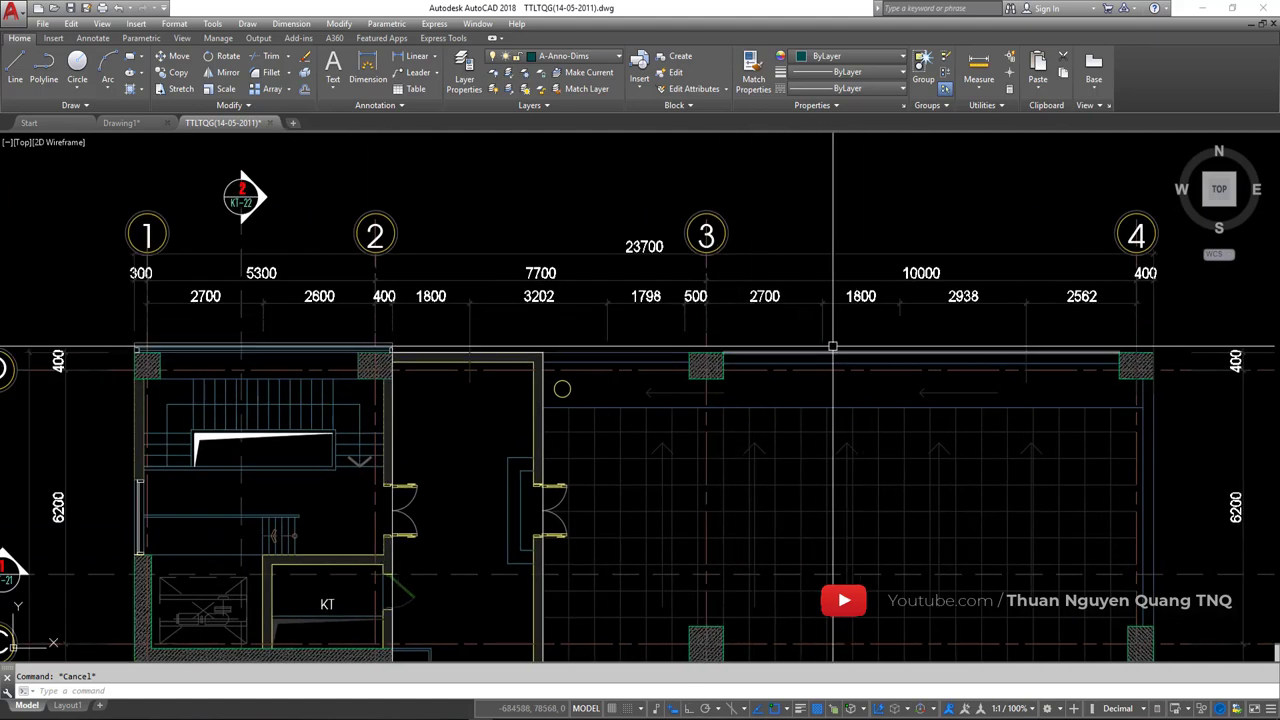
scroll(563, 345, down, 2)
Drag cd ( cat chan dim).lsp from File Explorer into AutoCAD to load the CD command
scroll(563, 345, down, 2)
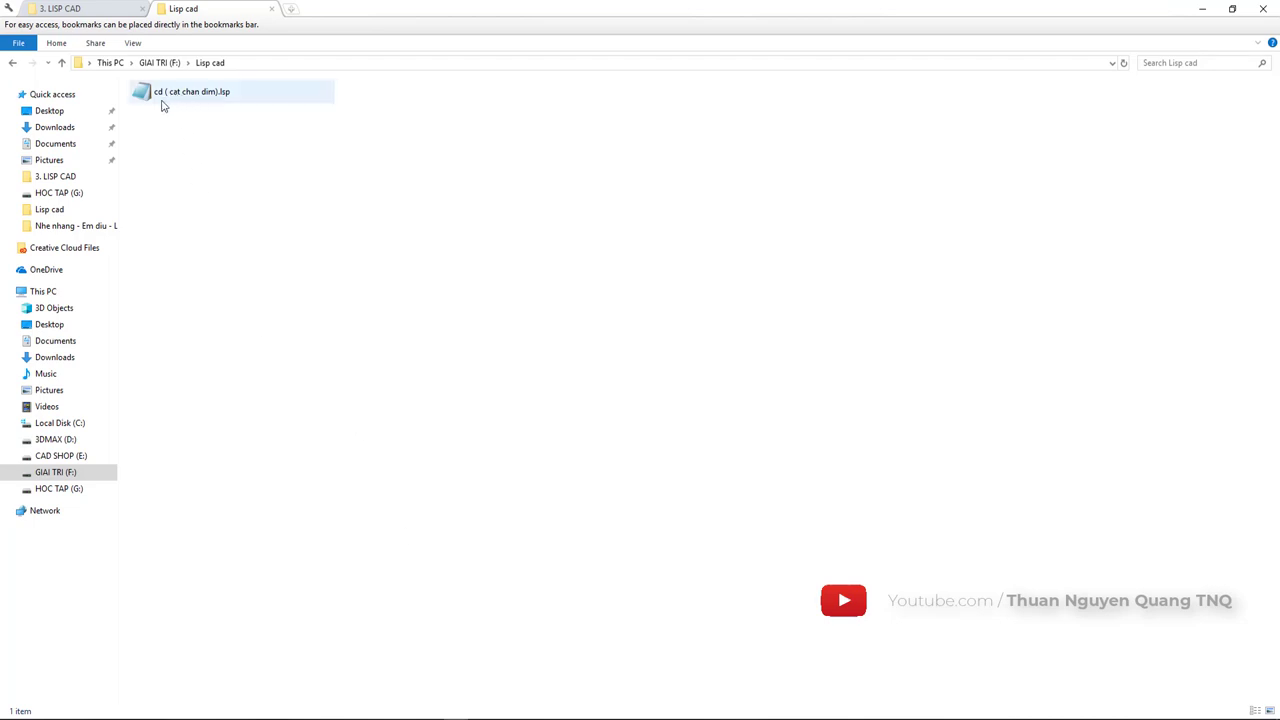
mouse_move(166, 96)
mouse_down()
mouse_move(409, 553)
mouse_move(536, 698)
mouse_move(559, 677)
mouse_up()
drag(658, 316, 668, 252)
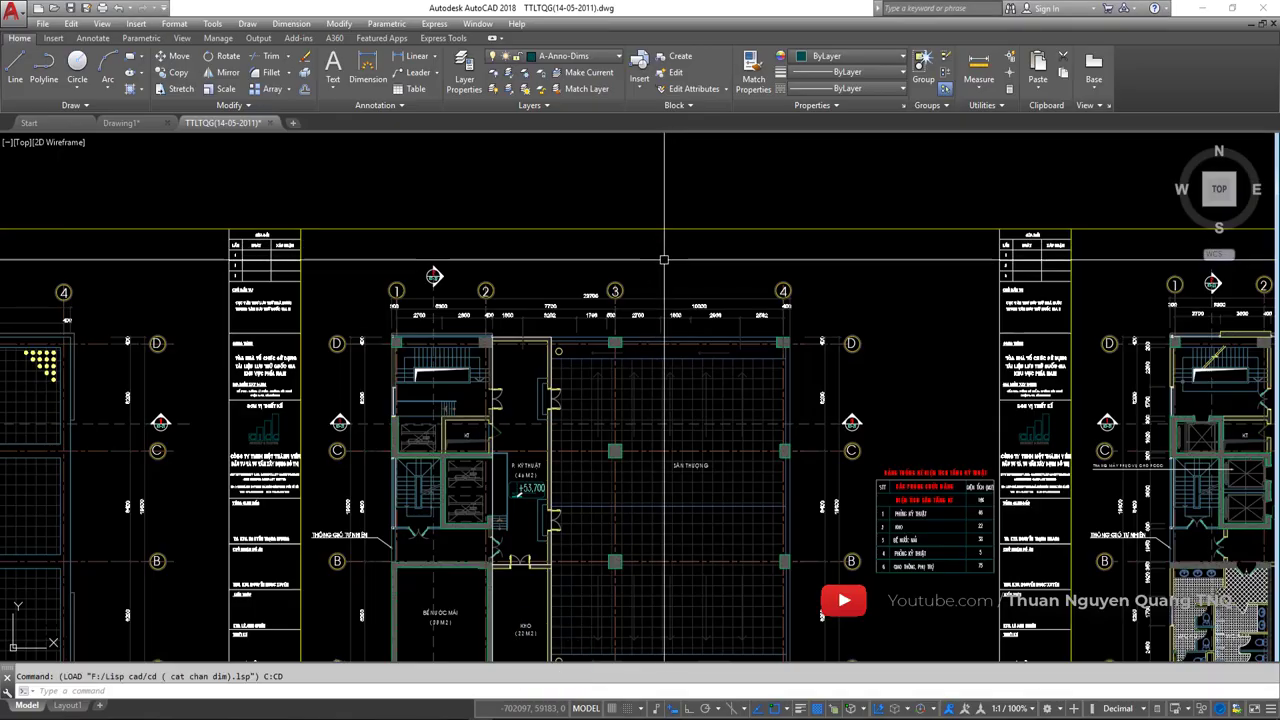
Pan and zoom to the roof plan's grids 1–4 and top dimension chain after C:CD loads
scroll(607, 244, down, 2)
middle_drag(607, 244, 522, 349)
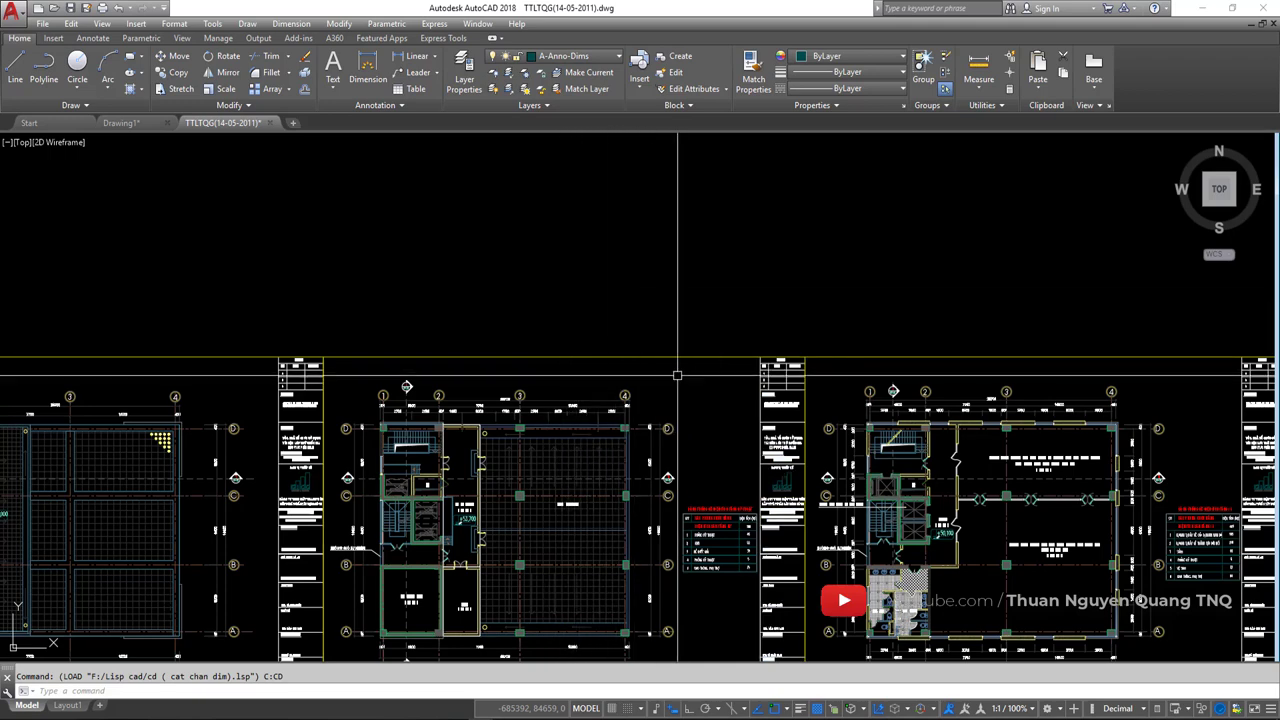
scroll(600, 419, up, 4)
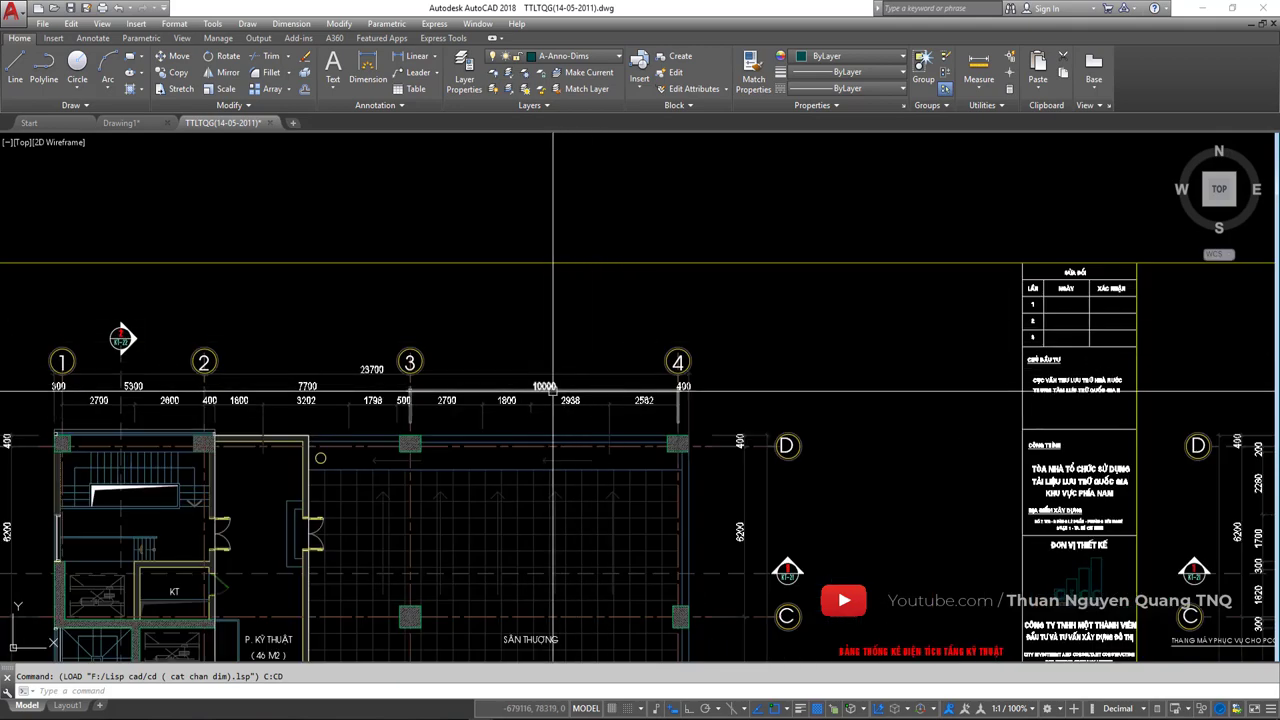
middle_drag(543, 337, 633, 296)
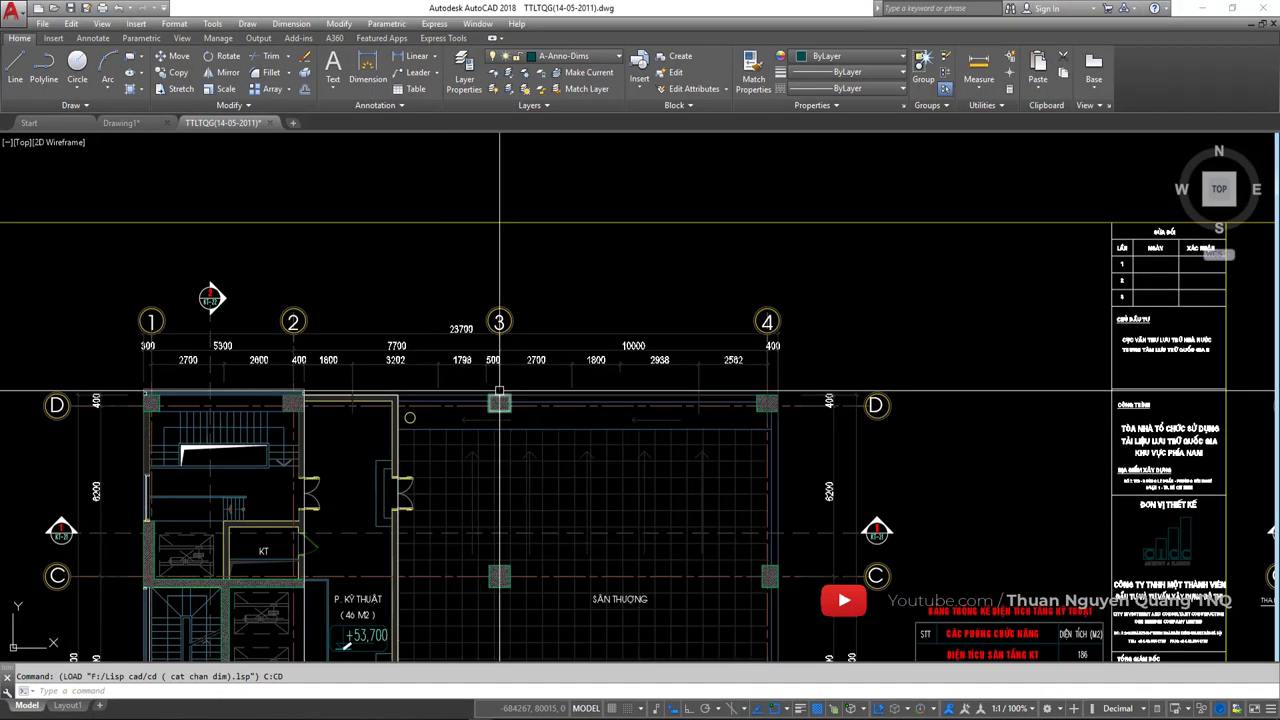
middle_drag(540, 303, 568, 281)
text(AP)
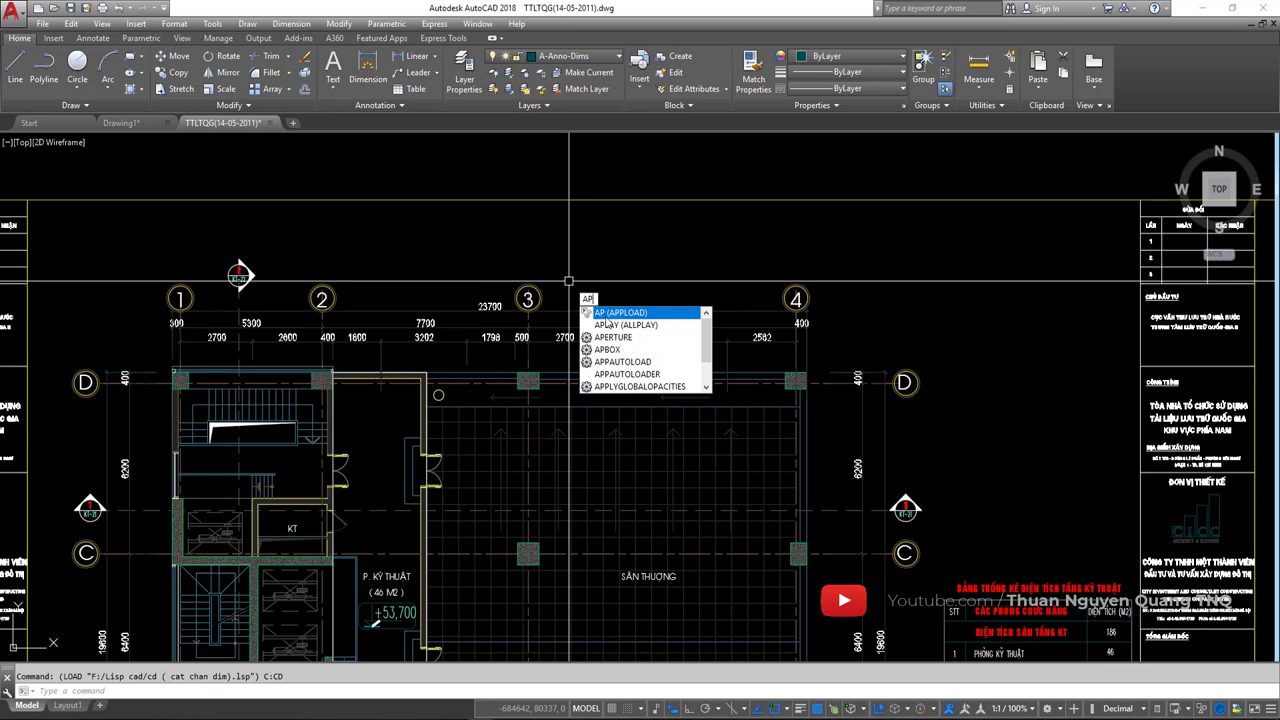
key(Return)
click(620, 214)
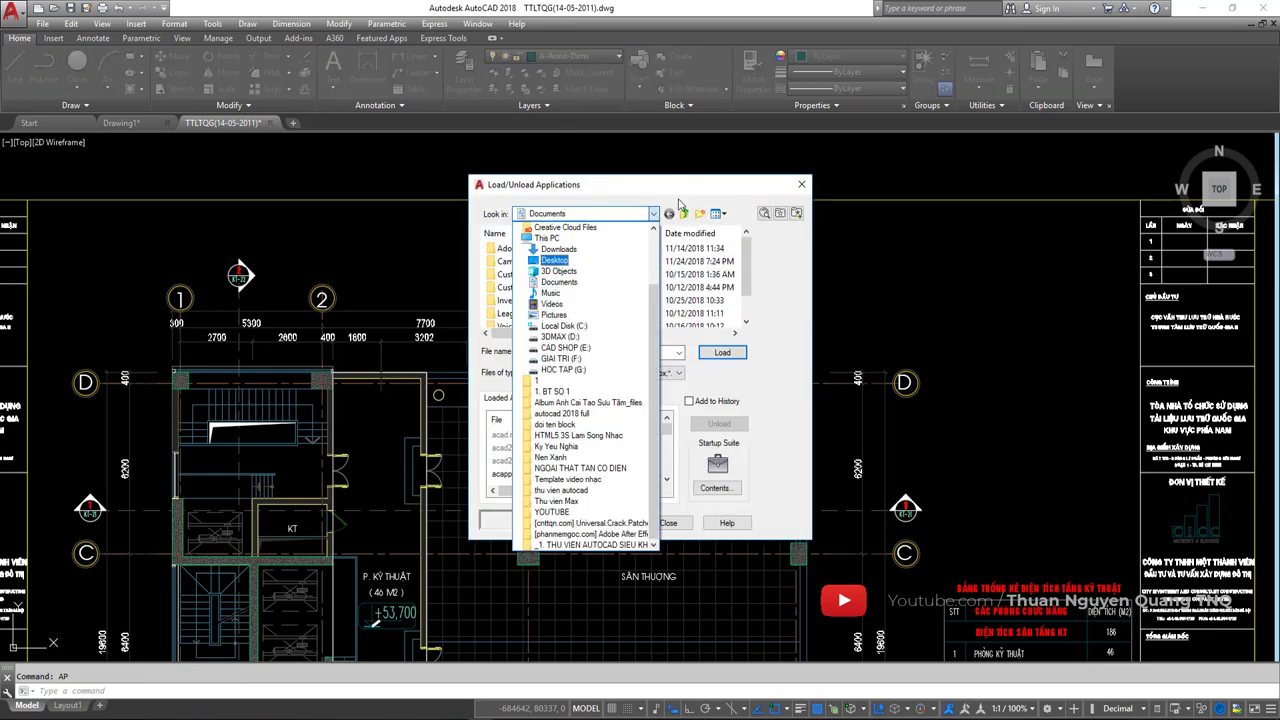
click(712, 247)
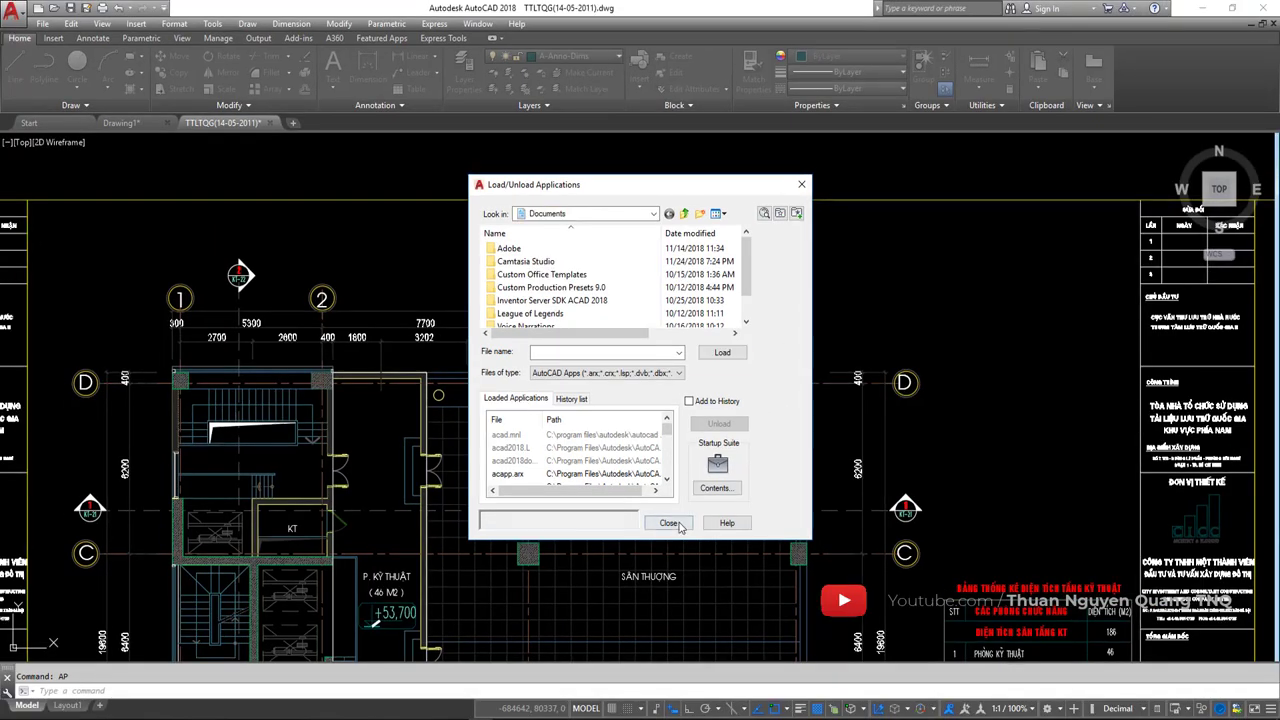
click(668, 523)
mouse_move(483, 271)
middle_down()
mouse_move(614, 235)
mouse_move(587, 318)
middle_up()
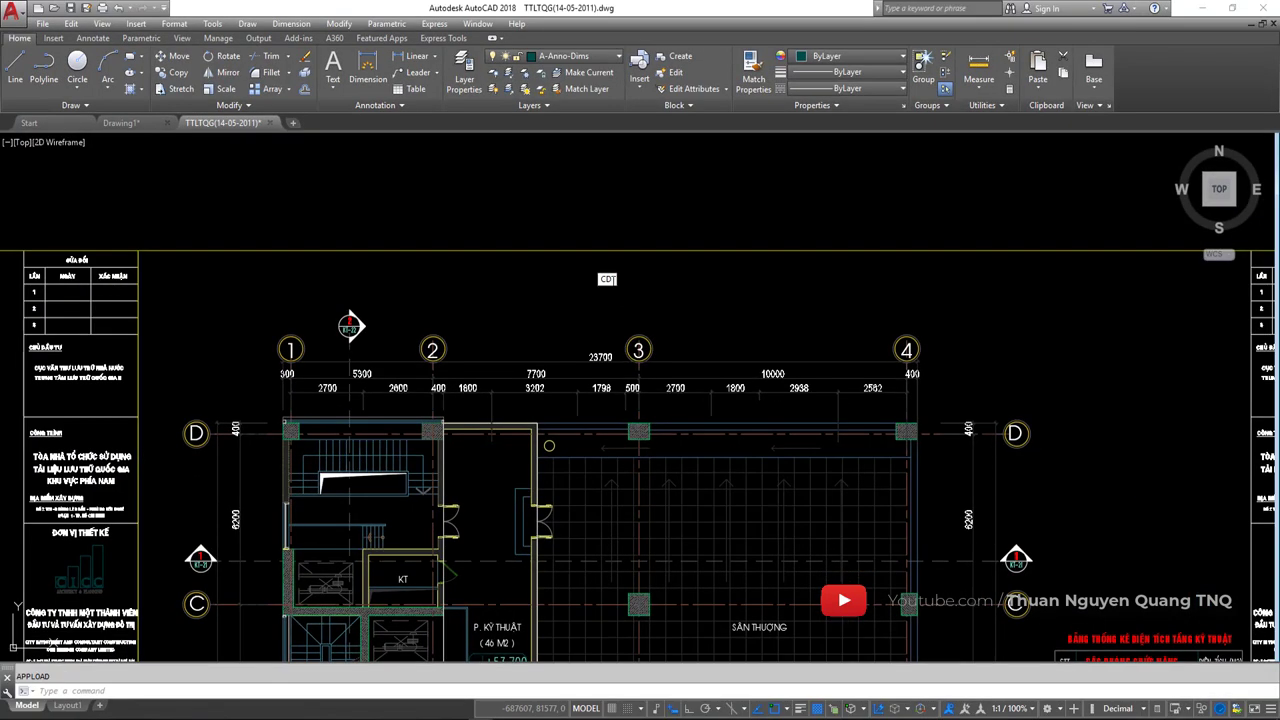
Run CD and crossing-select the roof plan's top dimension chain
key(Escape)
text(CD)
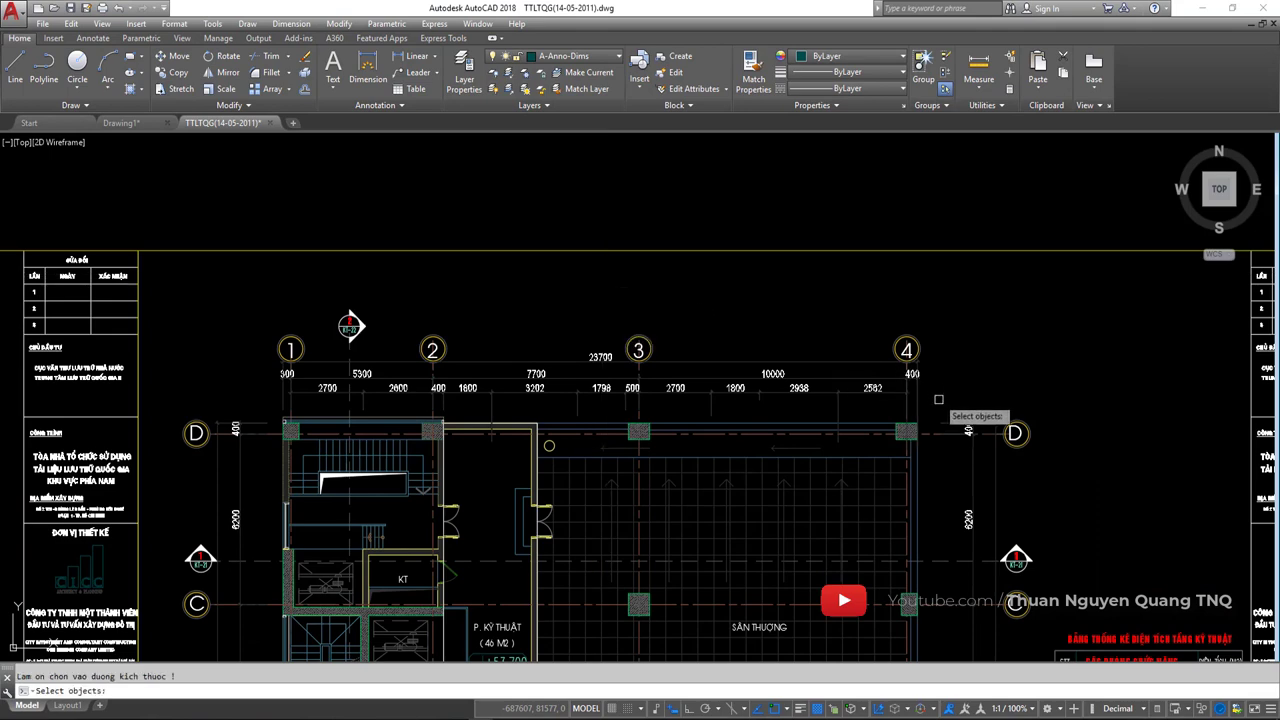
click(938, 399)
click(261, 268)
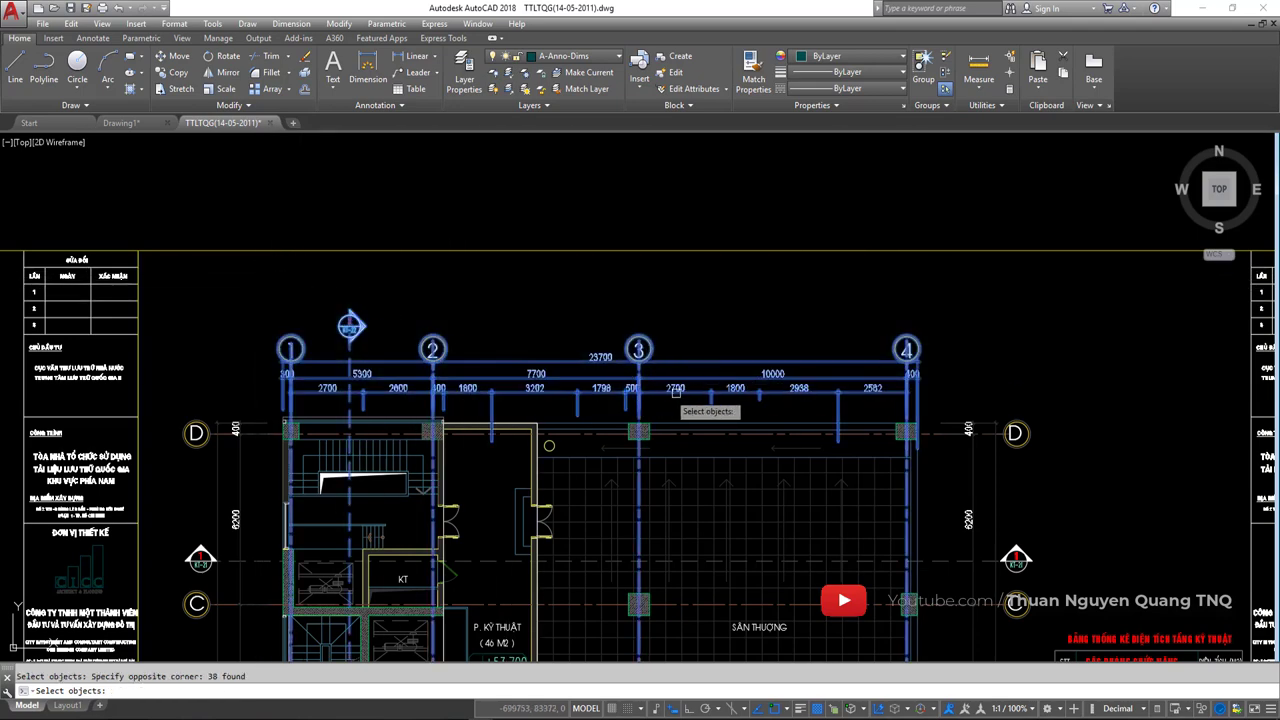
scroll(690, 397, down, 4)
scroll(805, 444, up, 2)
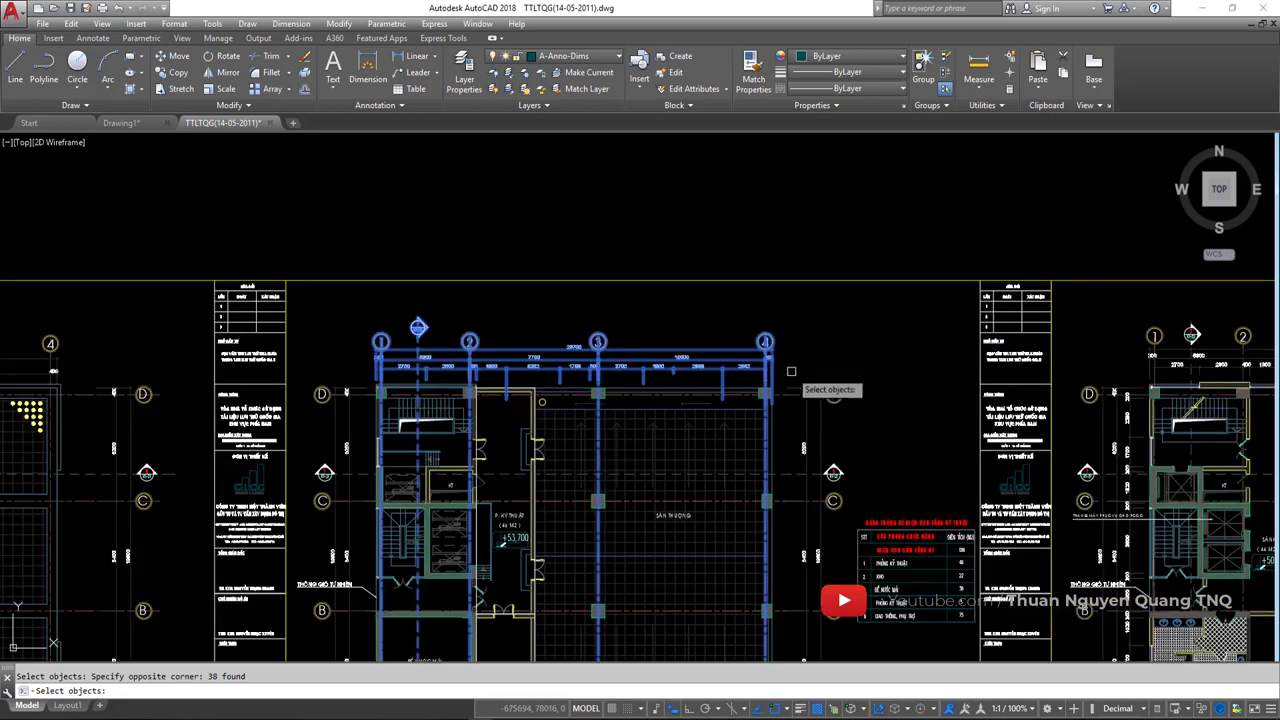
click(800, 368)
click(400, 304)
Add the right-side dimensions, for 65 objects, and pick the common cut position
middle_drag(802, 388, 654, 295)
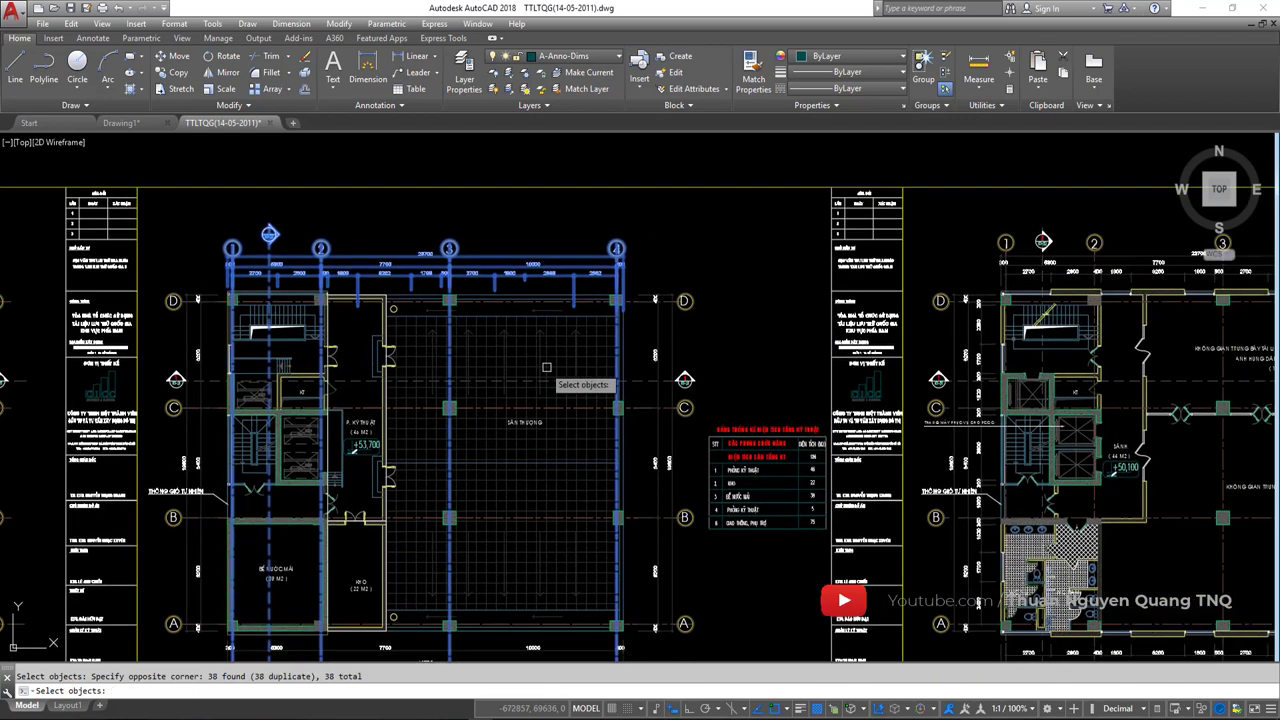
click(694, 270)
click(634, 612)
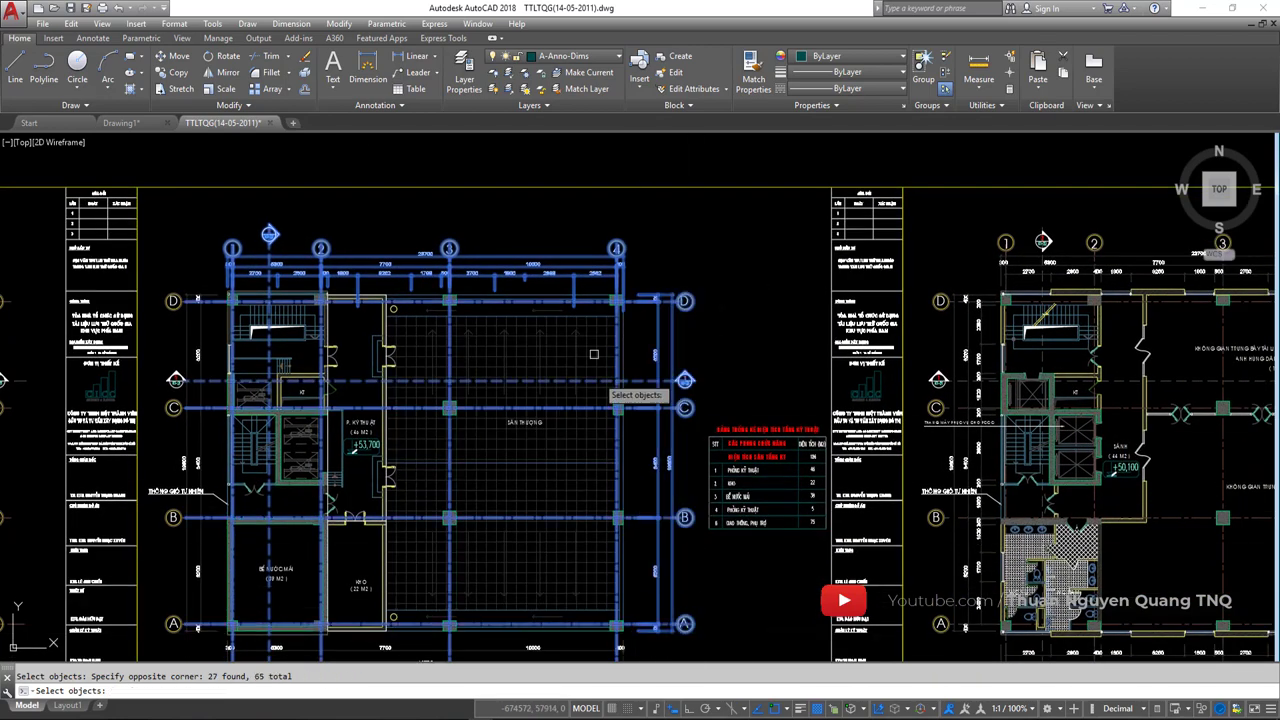
key(Return)
click(662, 365)
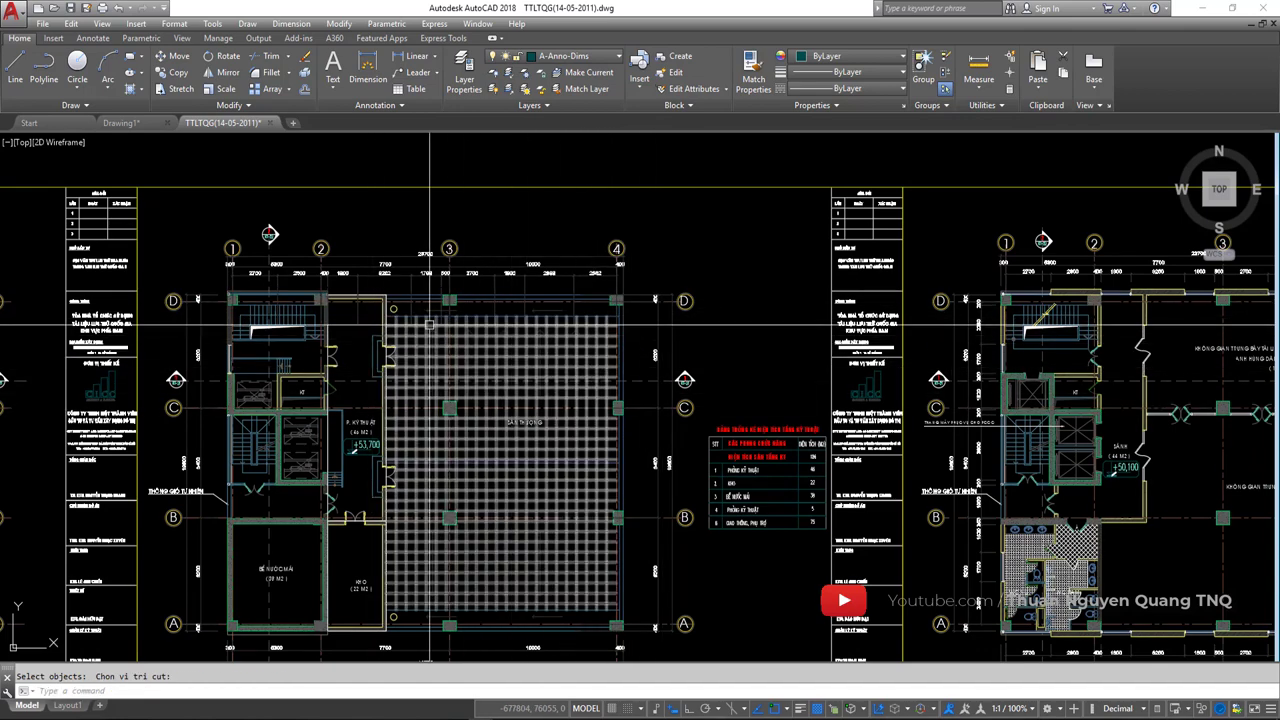
Select the top dimension chains across several sheets for the CD routine and confirm
middle_drag(415, 318, 437, 334)
click(689, 240)
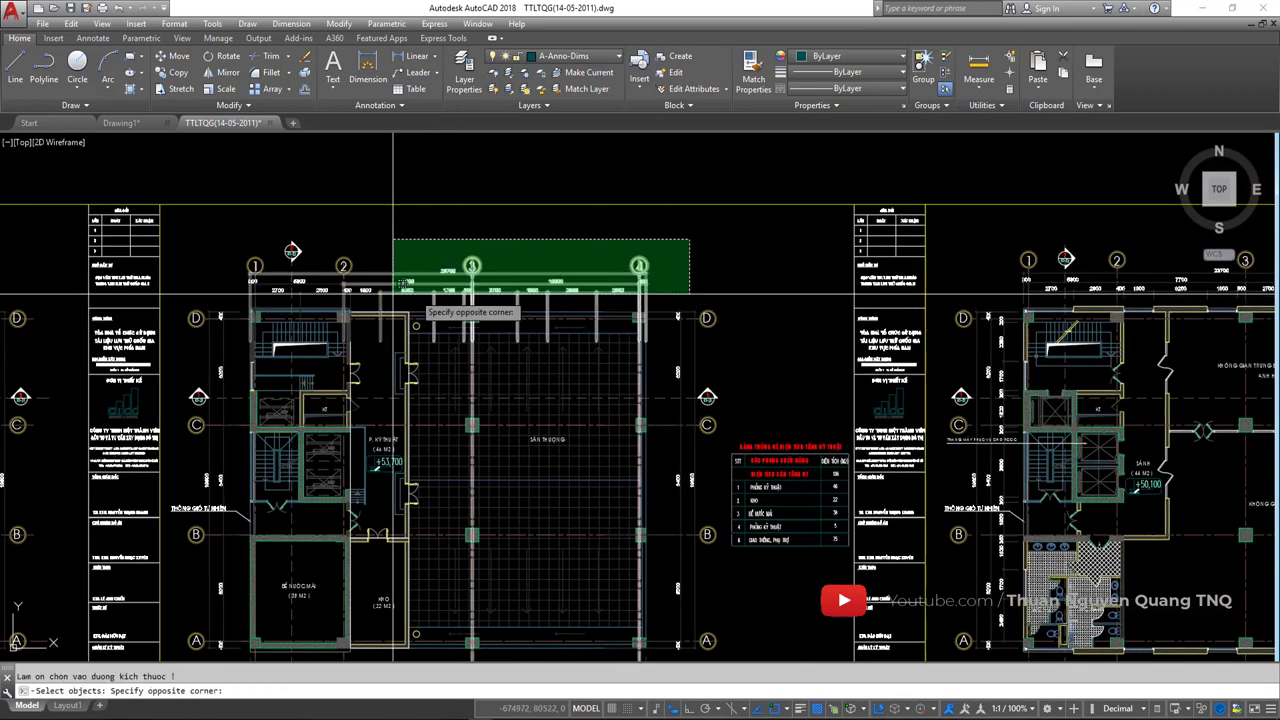
click(231, 296)
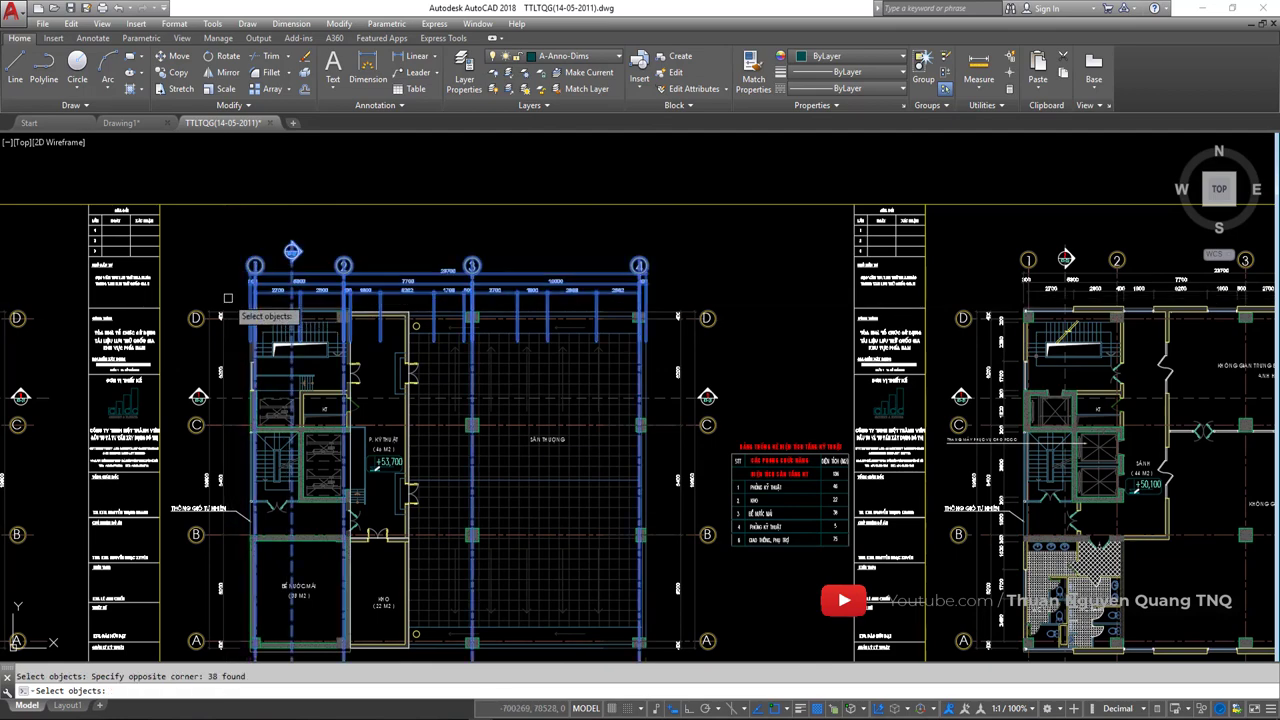
key(Return)
scroll(933, 264, down, 5)
click(952, 252)
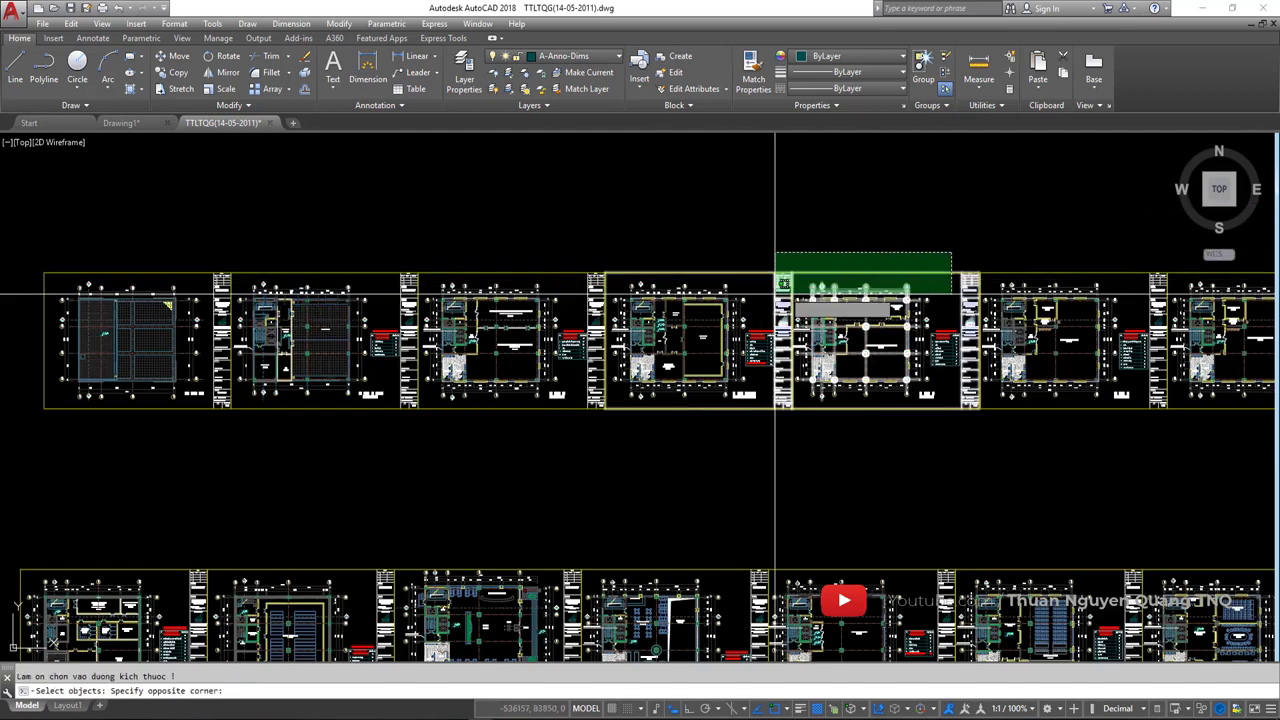
click(248, 294)
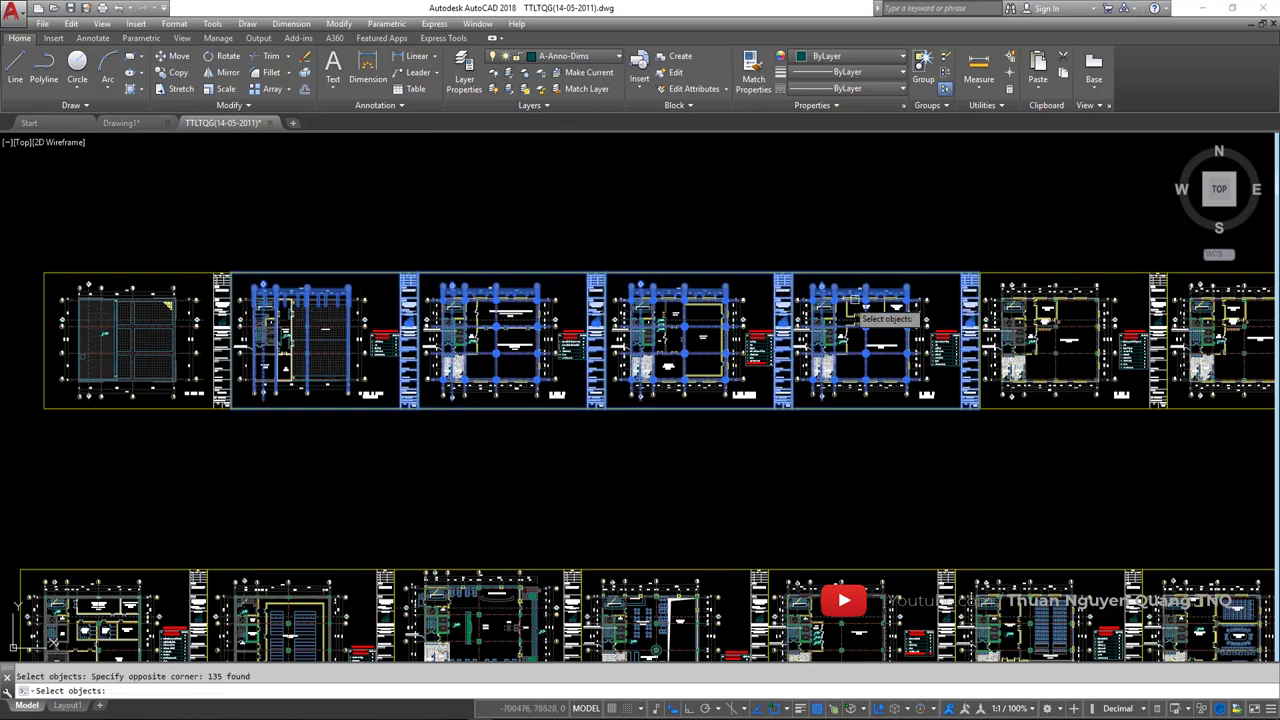
scroll(757, 341, down, 4)
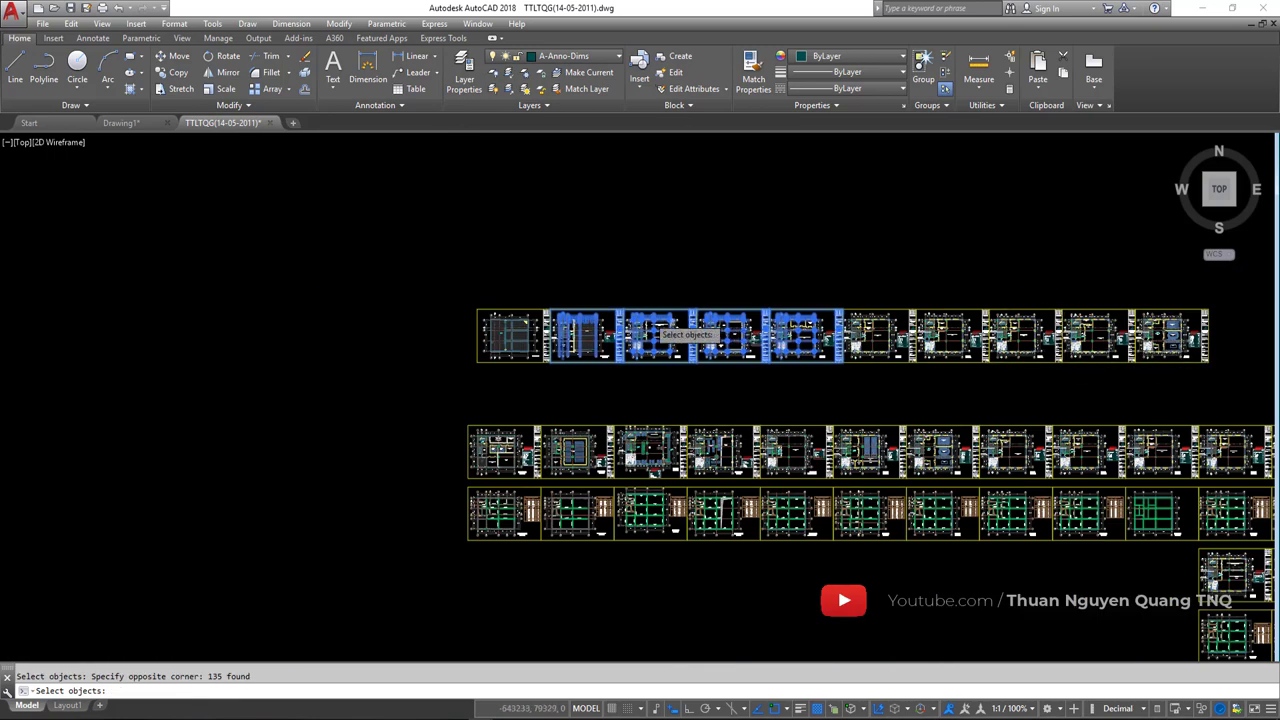
scroll(645, 320, up, 5)
scroll(366, 368, up, 6)
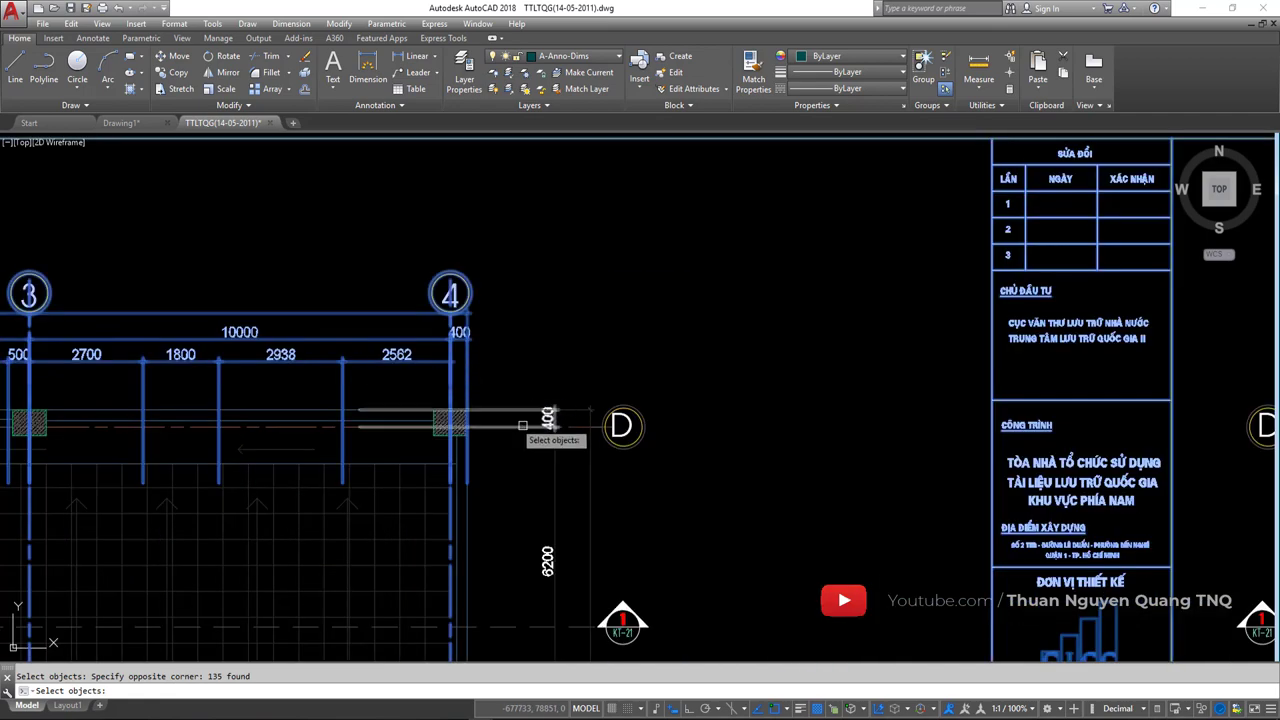
key(Return)
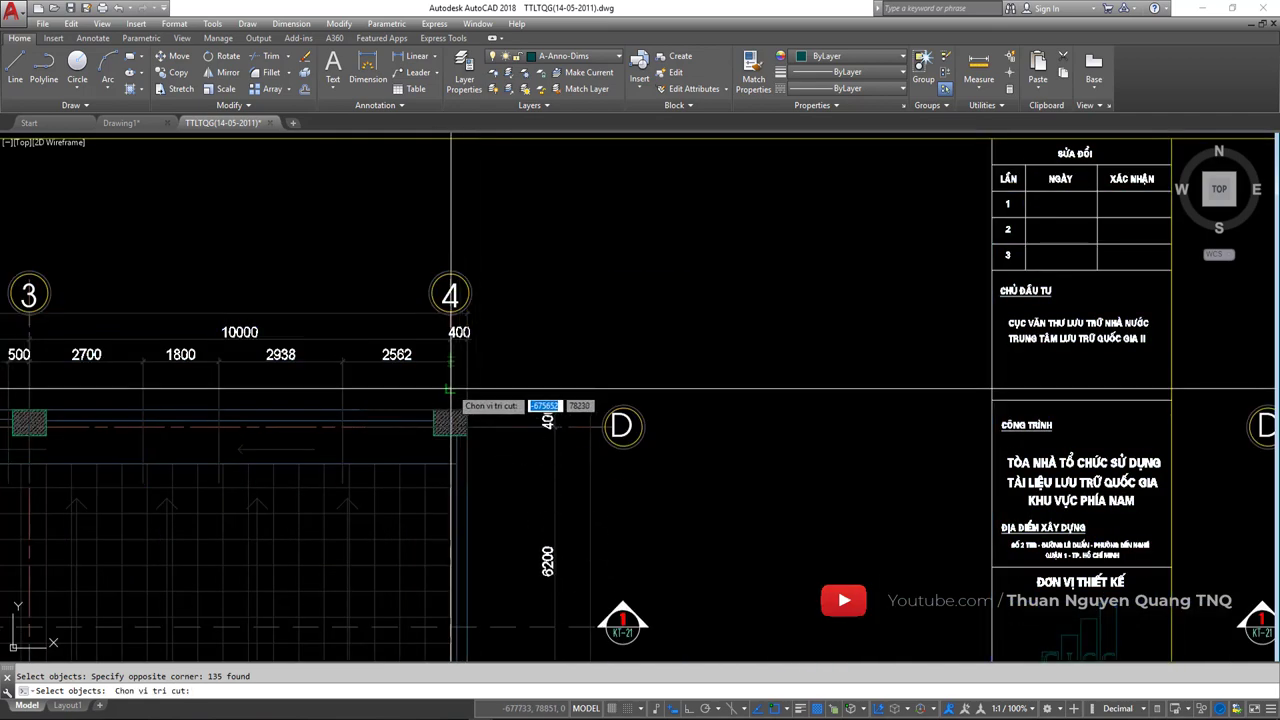
Zoom and pan along the row of sheets to the MB TẦNG KỸ THUẬT floor plan
scroll(474, 386, down, 4)
scroll(474, 386, up, 6)
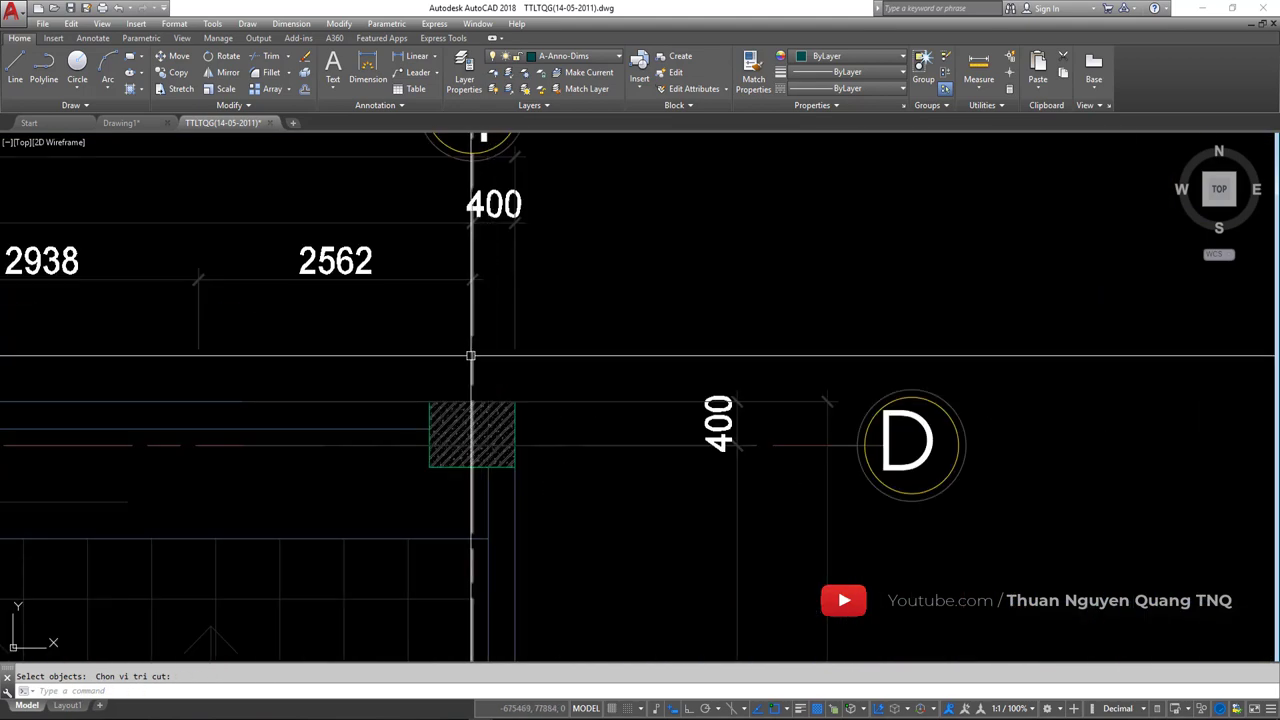
scroll(674, 350, down, 4)
mouse_move(600, 350)
middle_down()
mouse_move(715, 350)
mouse_move(608, 358)
middle_up()
scroll(576, 350, down, 4)
scroll(551, 344, down, 4)
scroll(608, 358, up, 3)
scroll(608, 358, down, 2)
scroll(645, 342, down, 2)
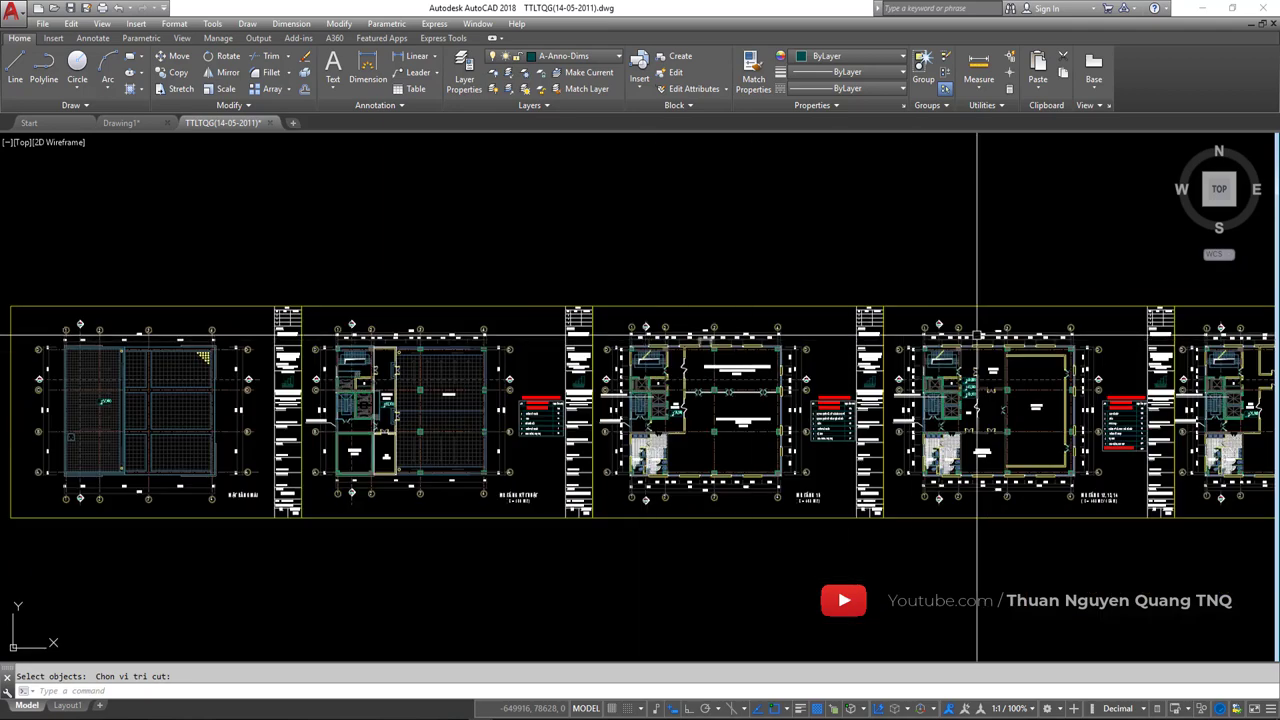
middle_drag(494, 354, 388, 370)
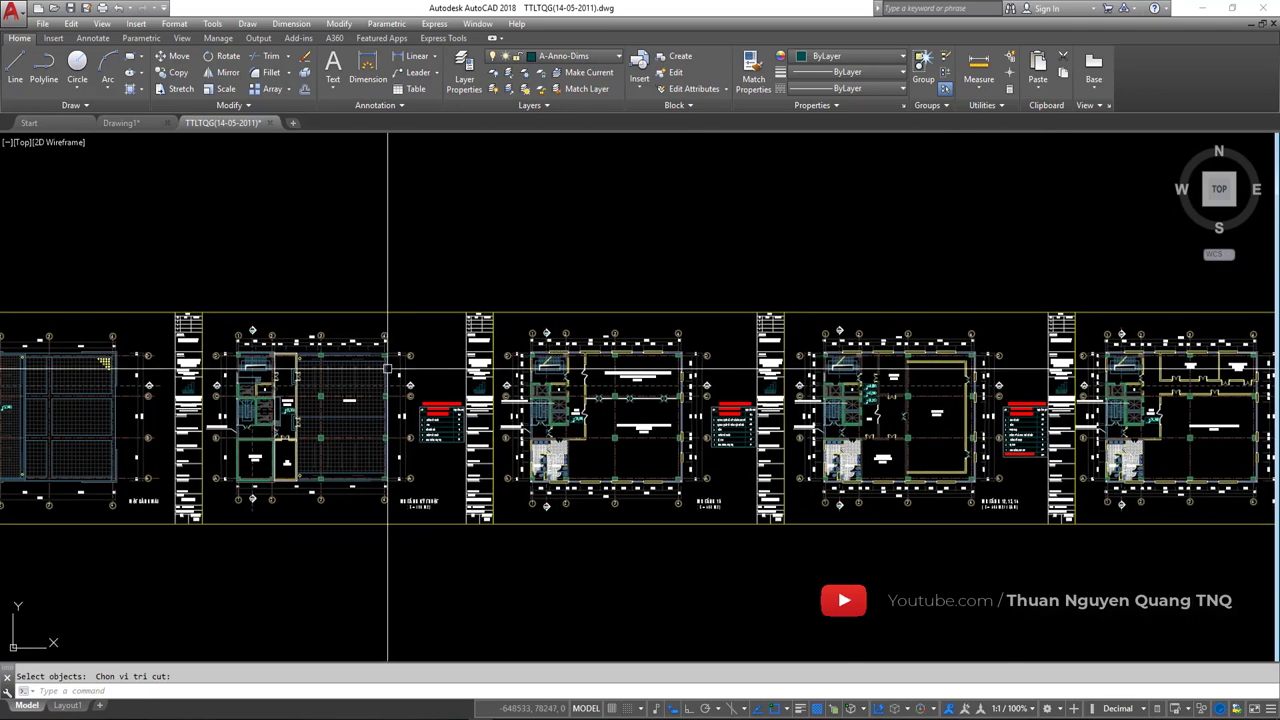
scroll(560, 360, up, 2)
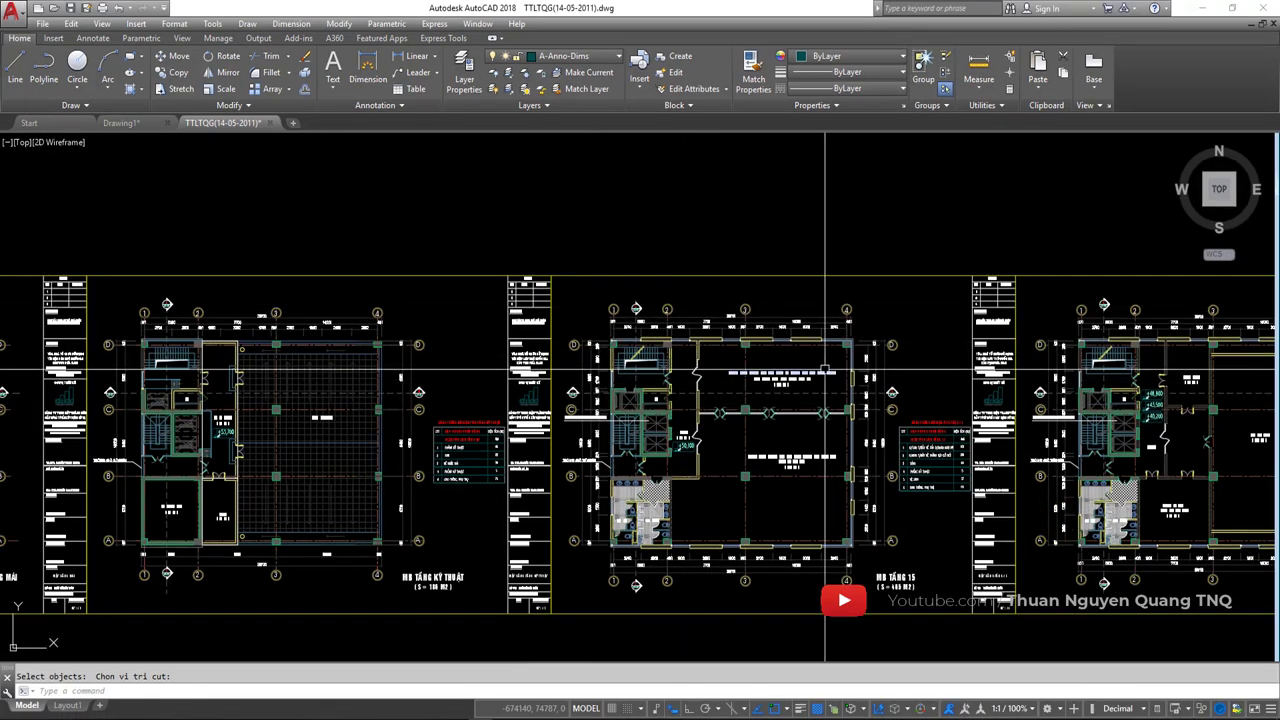
middle_drag(680, 370, 350, 375)
middle_drag(60, 330, 430, 320)
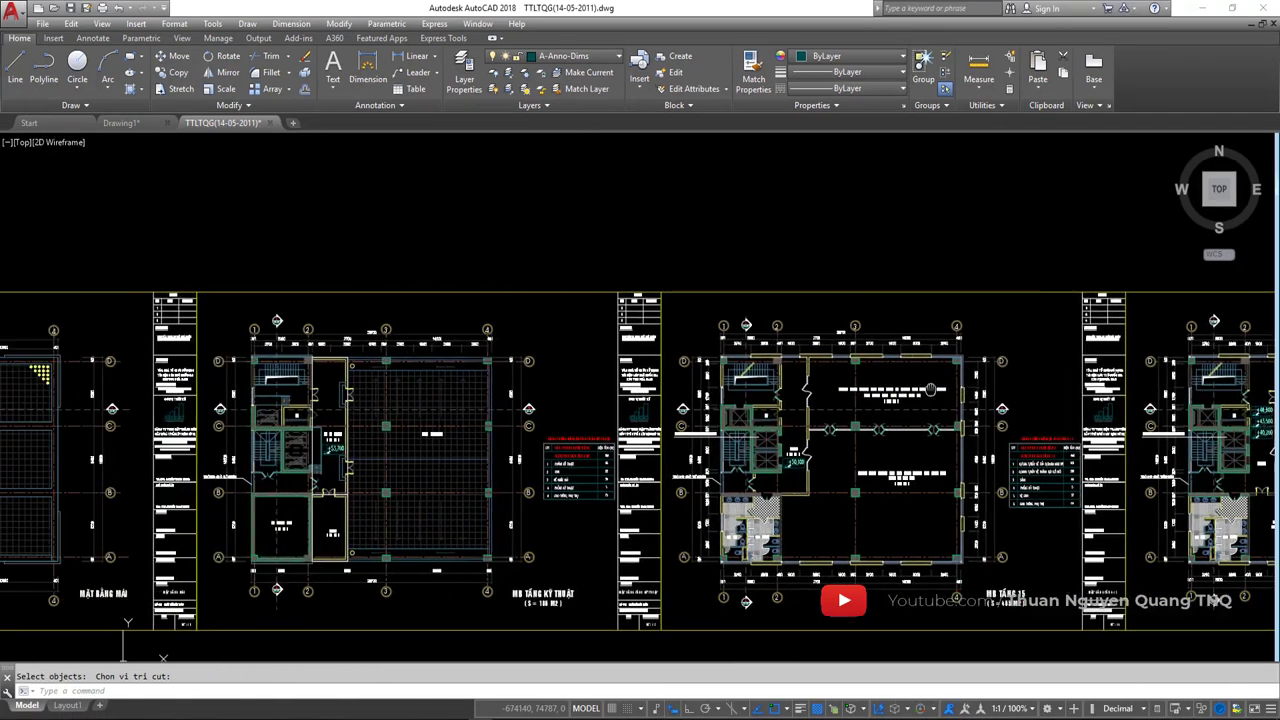
scroll(430, 318, up, 5)
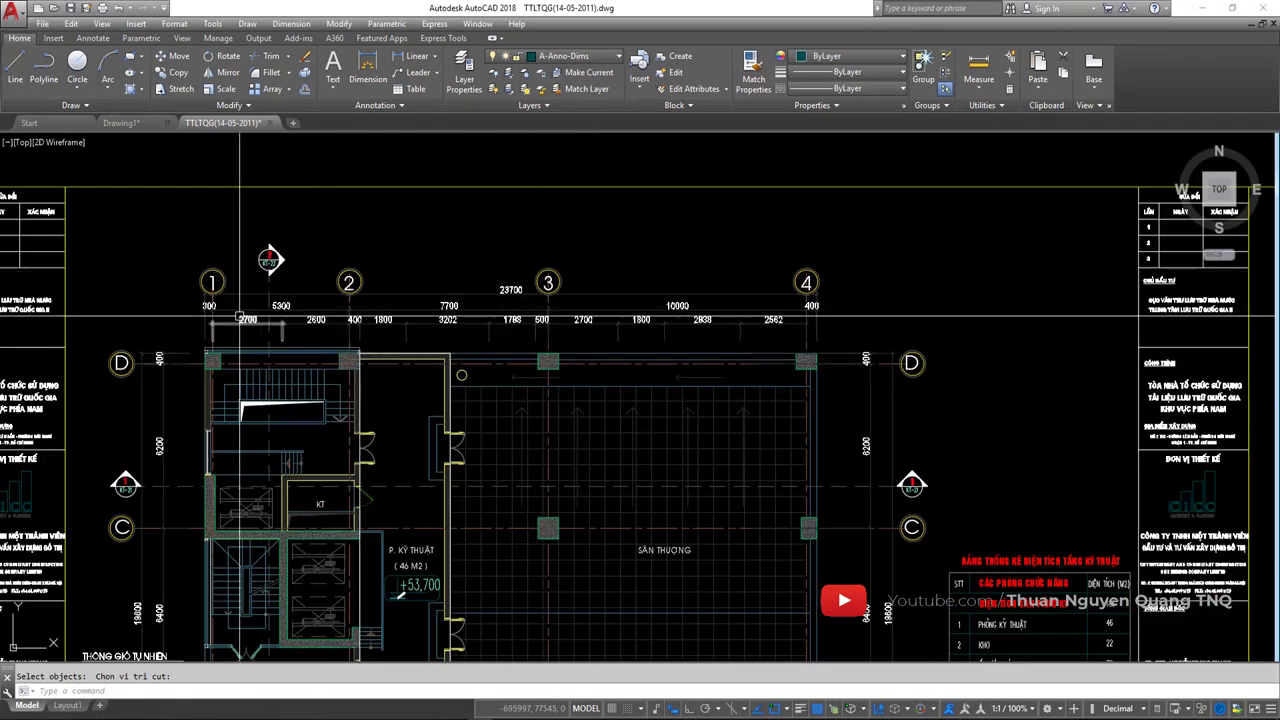
scroll(430, 318, down, 3)
middle_drag(540, 380, 559, 302)
scroll(559, 302, down, 2)
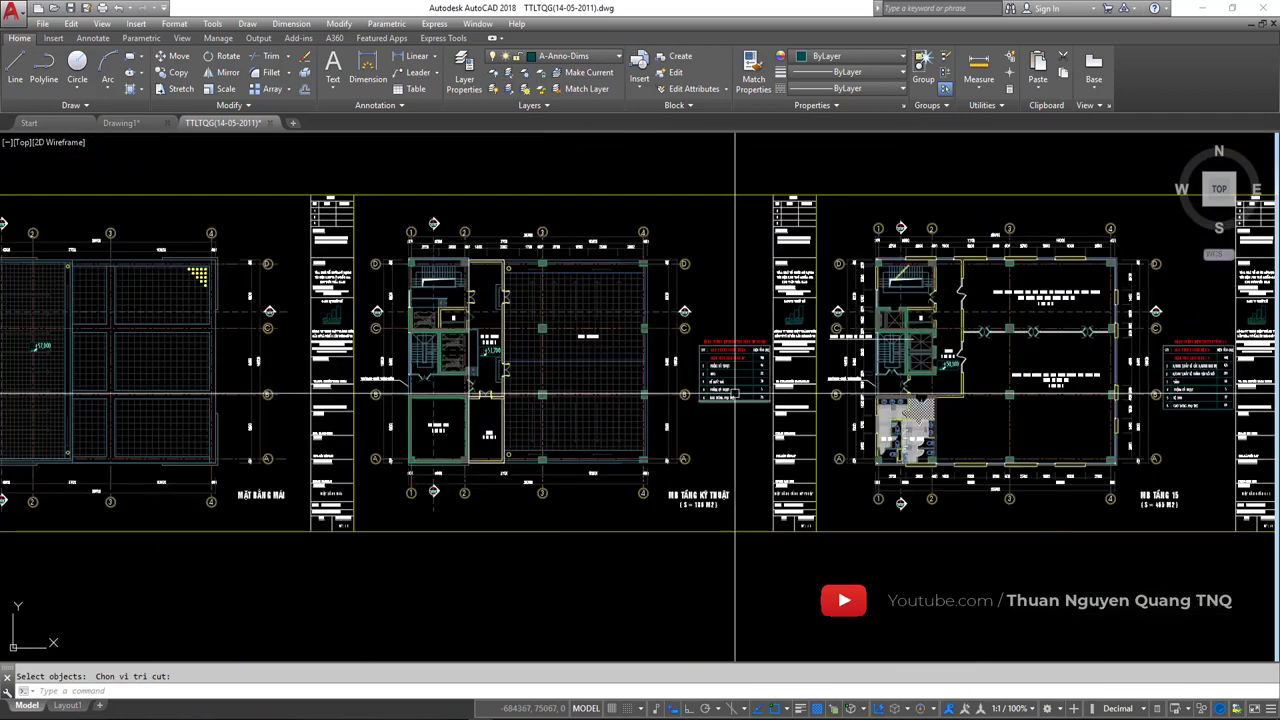
scroll(632, 358, up, 4)
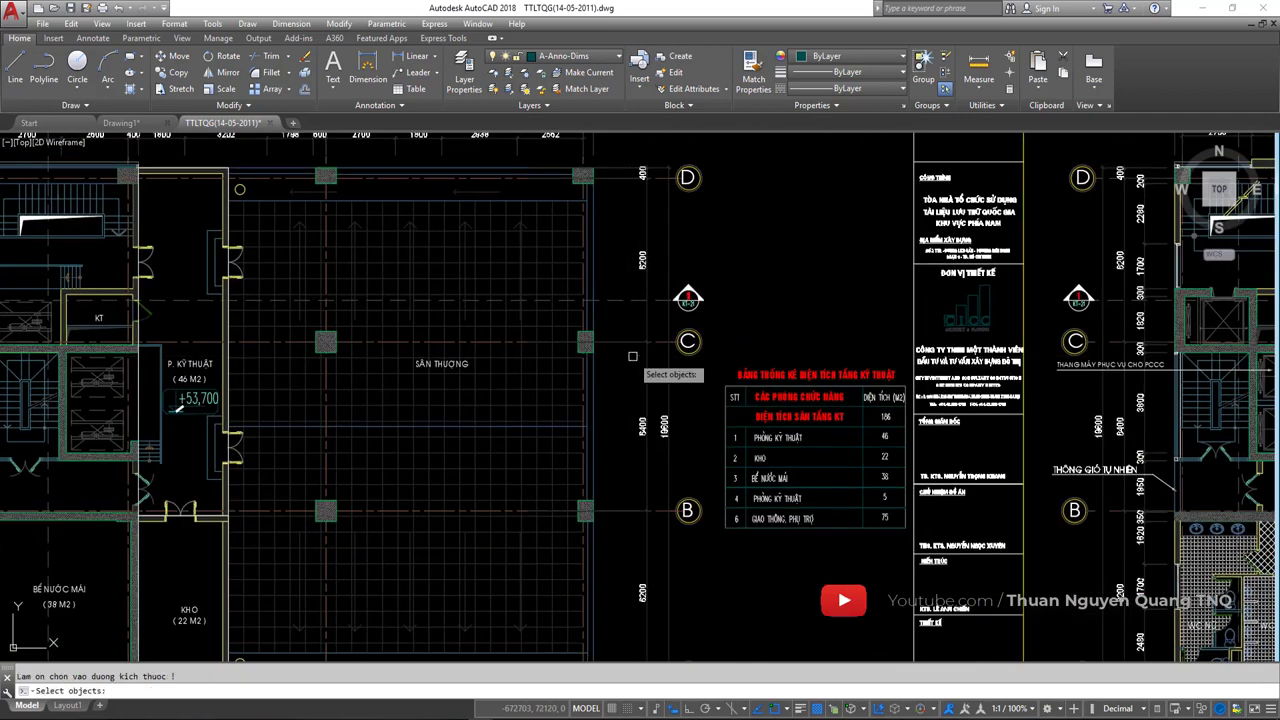
Window-select the 47 right-side vertical dimension objects and trim them at one cut position
scroll(632, 356, down, 2)
click(694, 178)
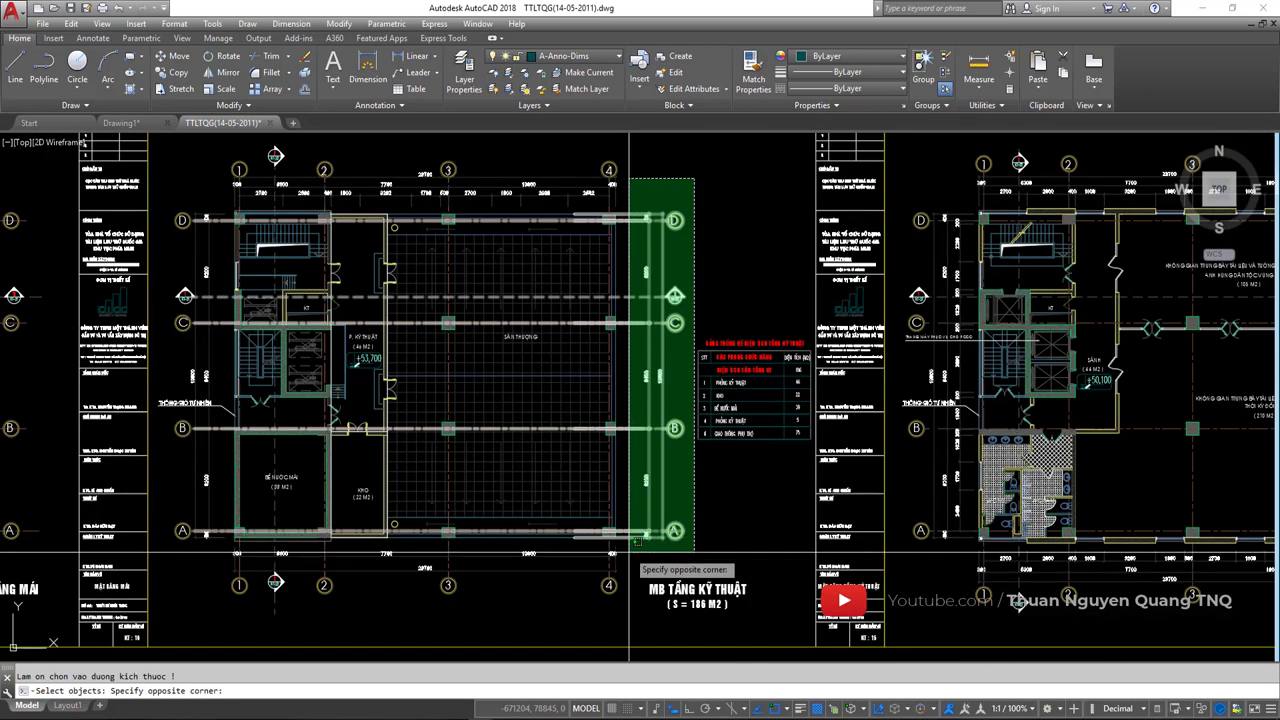
click(636, 541)
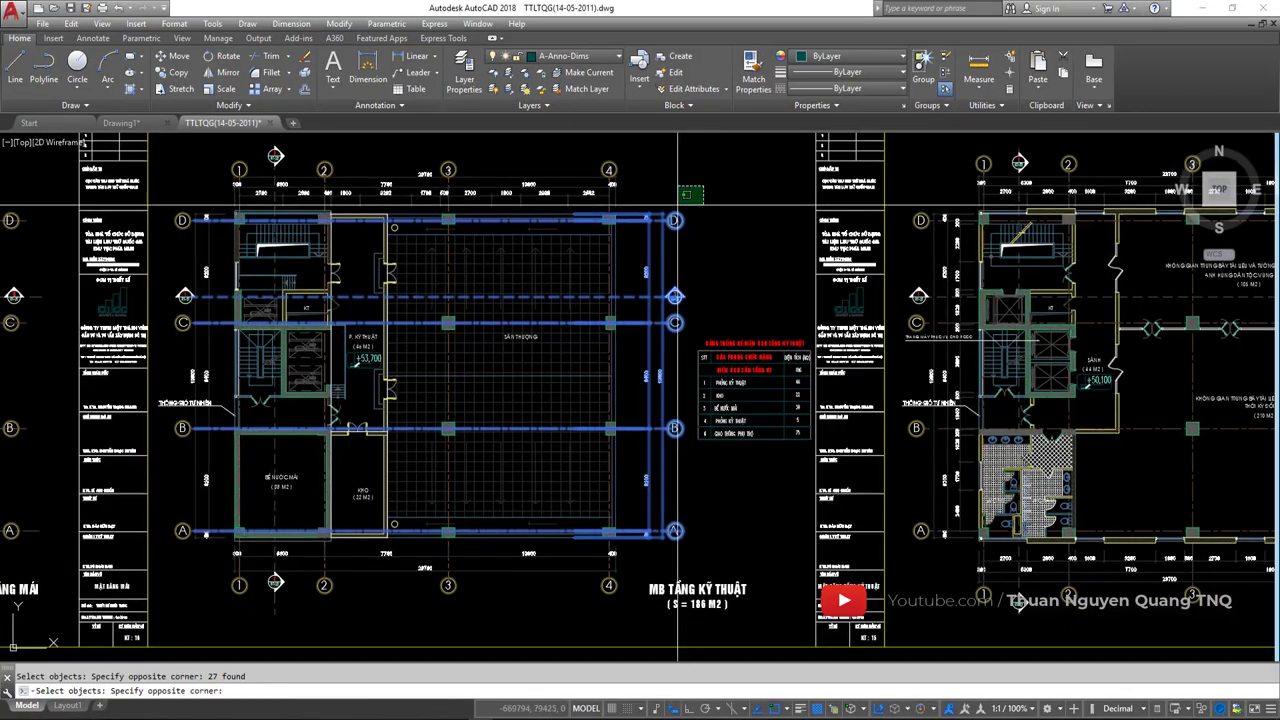
click(648, 542)
scroll(742, 366, up, 2)
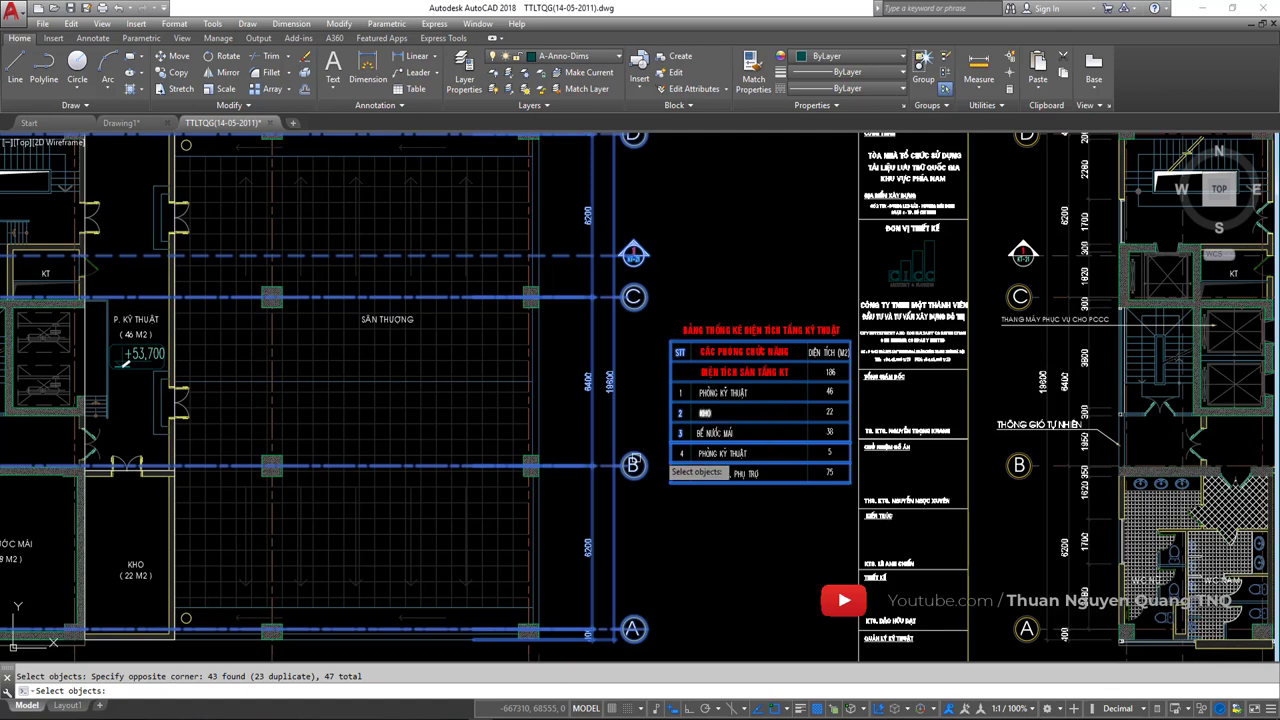
scroll(676, 404, down, 2)
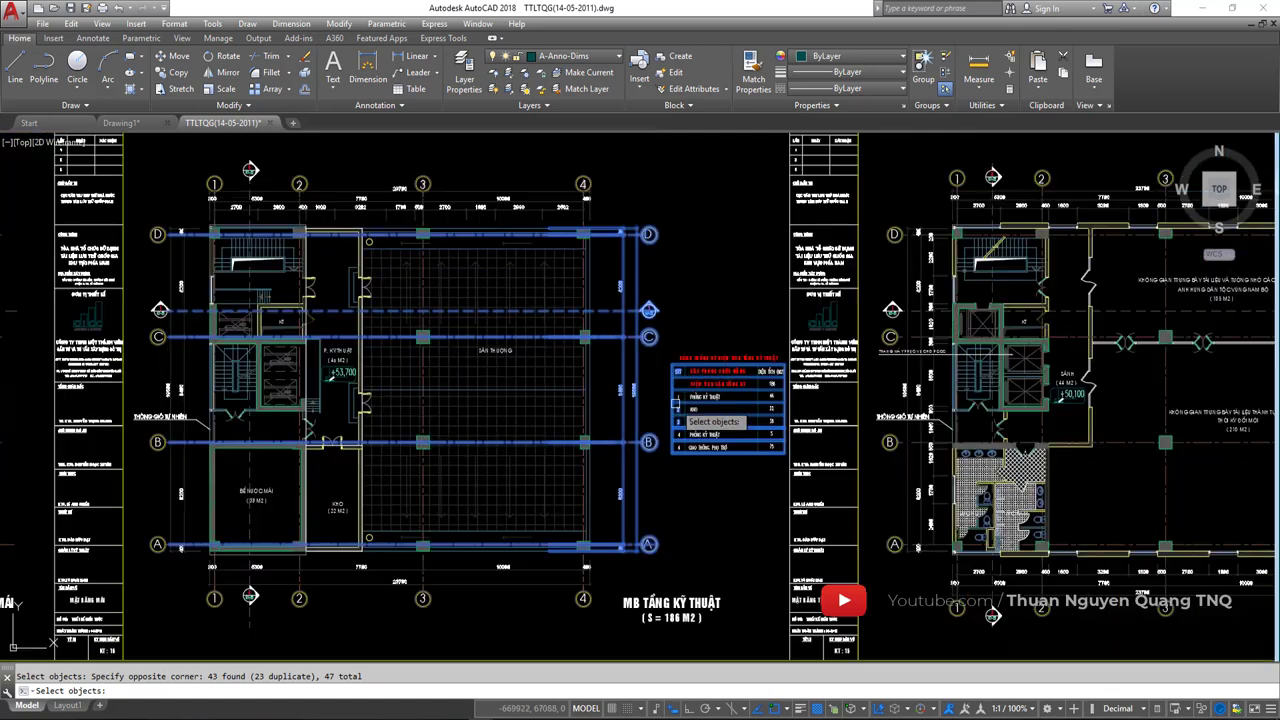
key(Return)
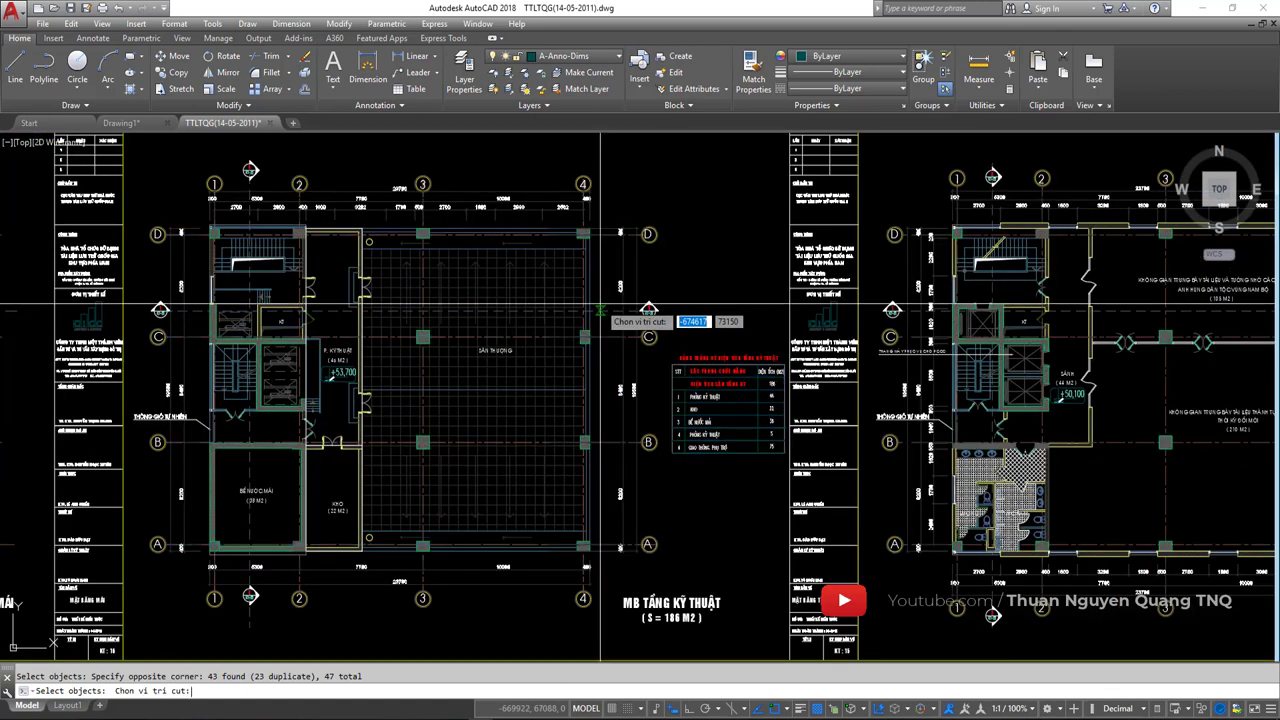
scroll(608, 296, up, 3)
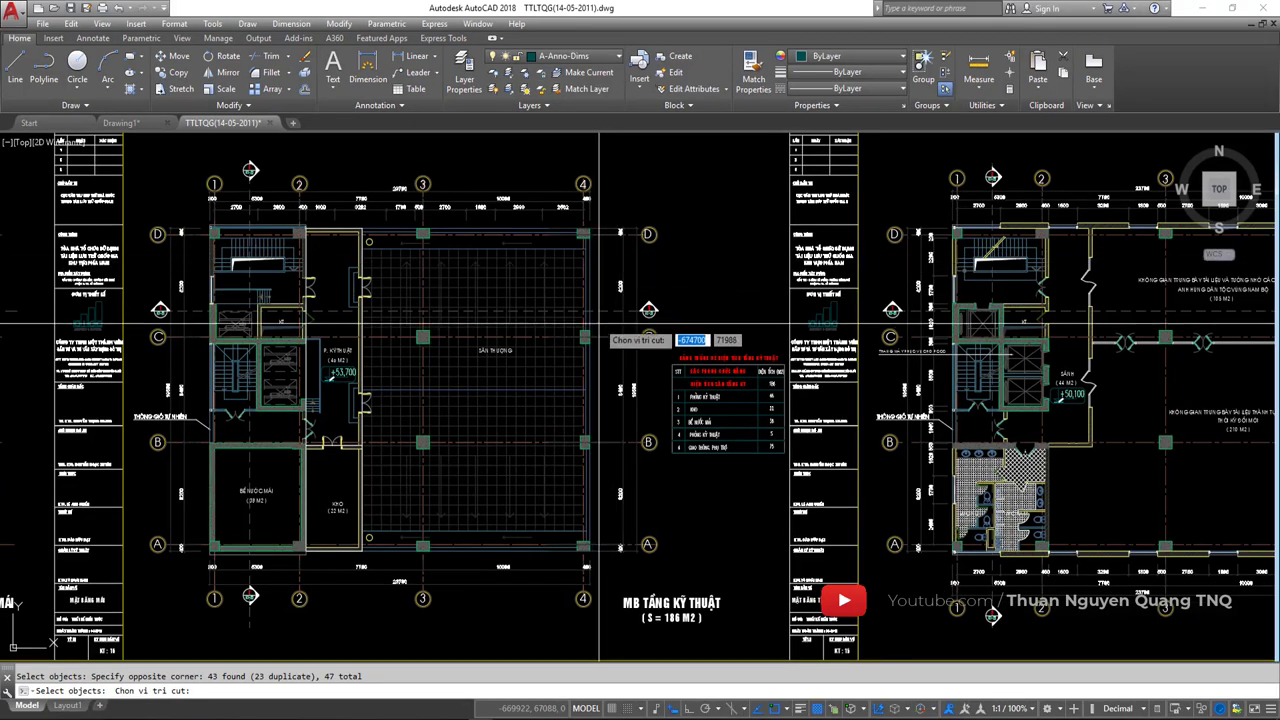
scroll(605, 236, up, 5)
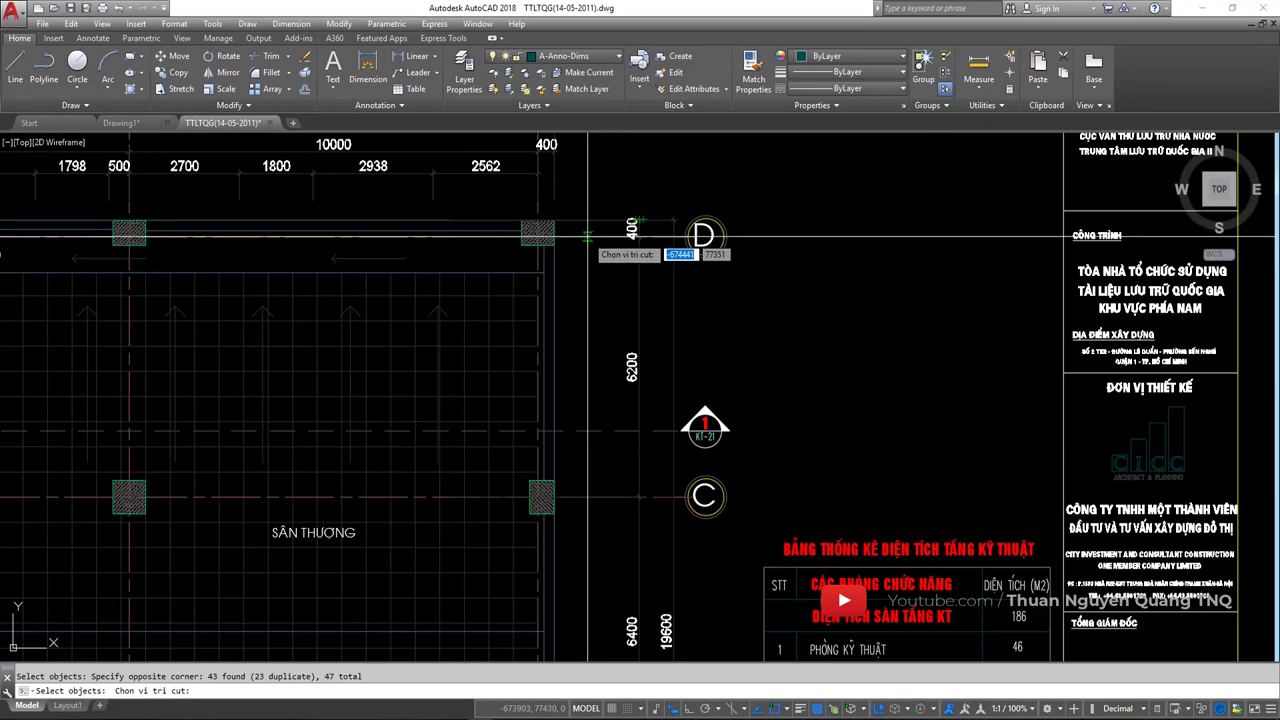
scroll(600, 236, up, 2)
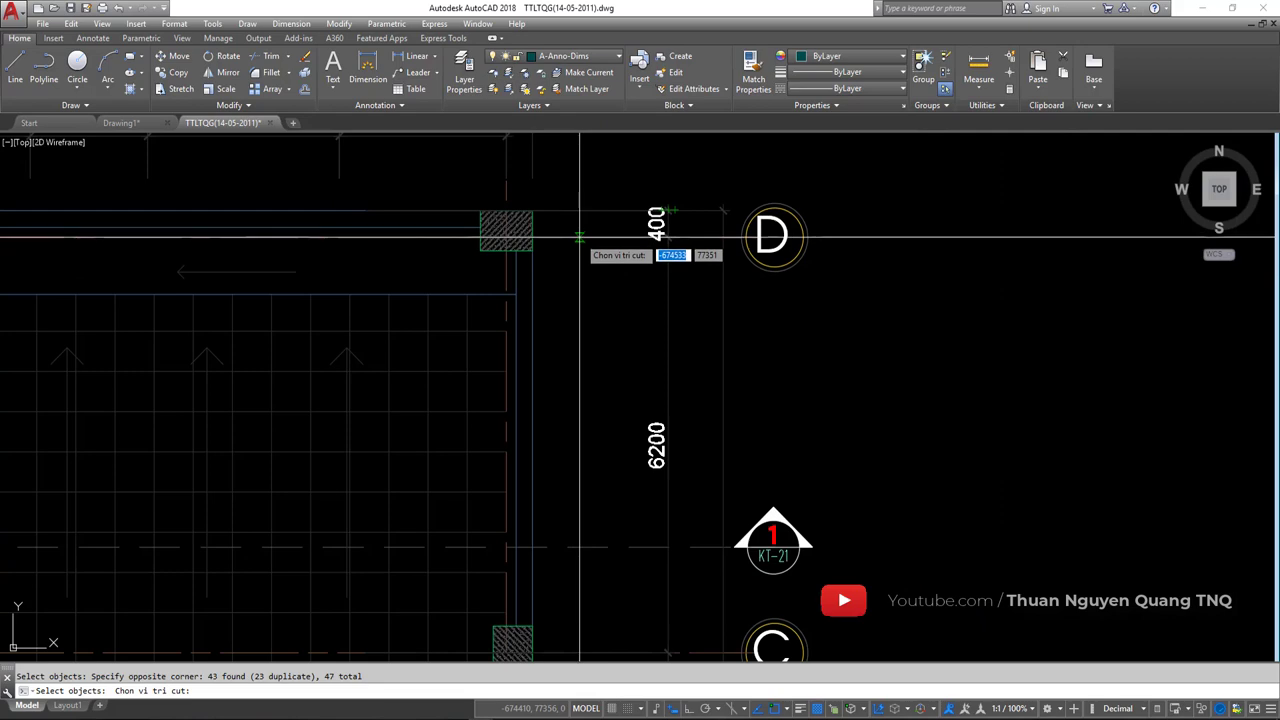
scroll(581, 239, down, 6)
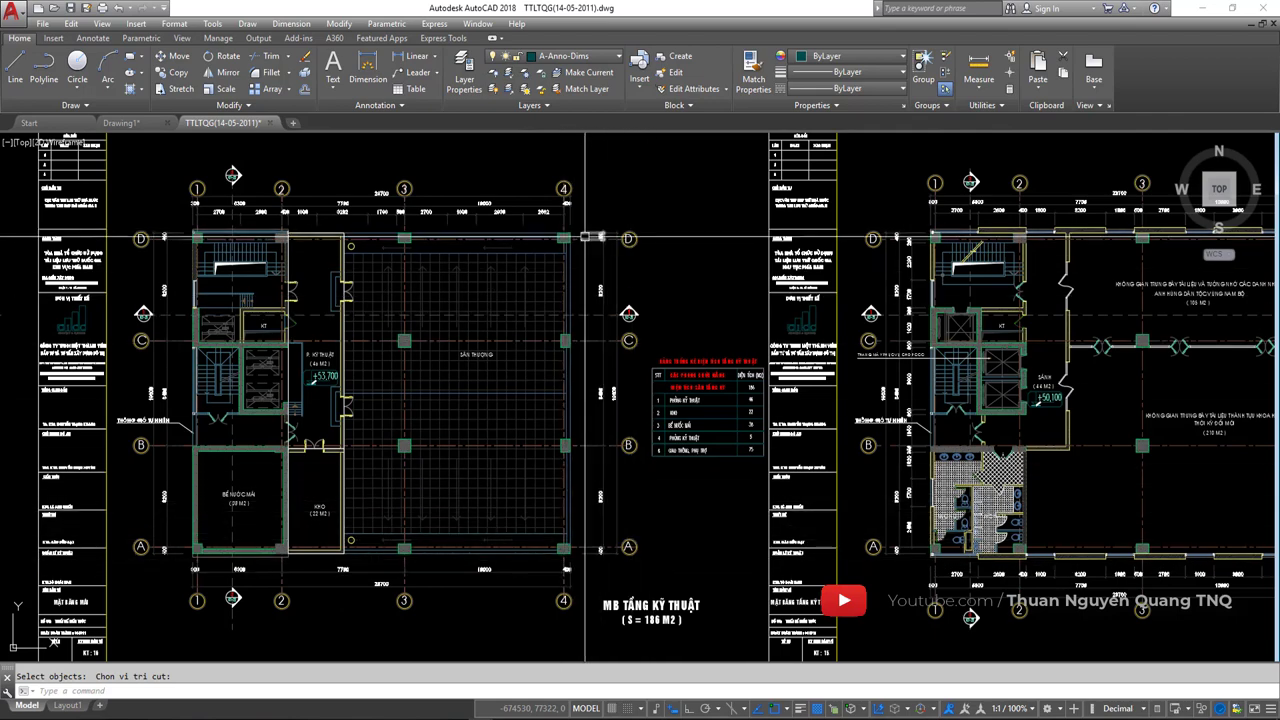
Window-select the bottom dimension chains for the trimming routine twice, confirming each selection
scroll(676, 488, up, 2)
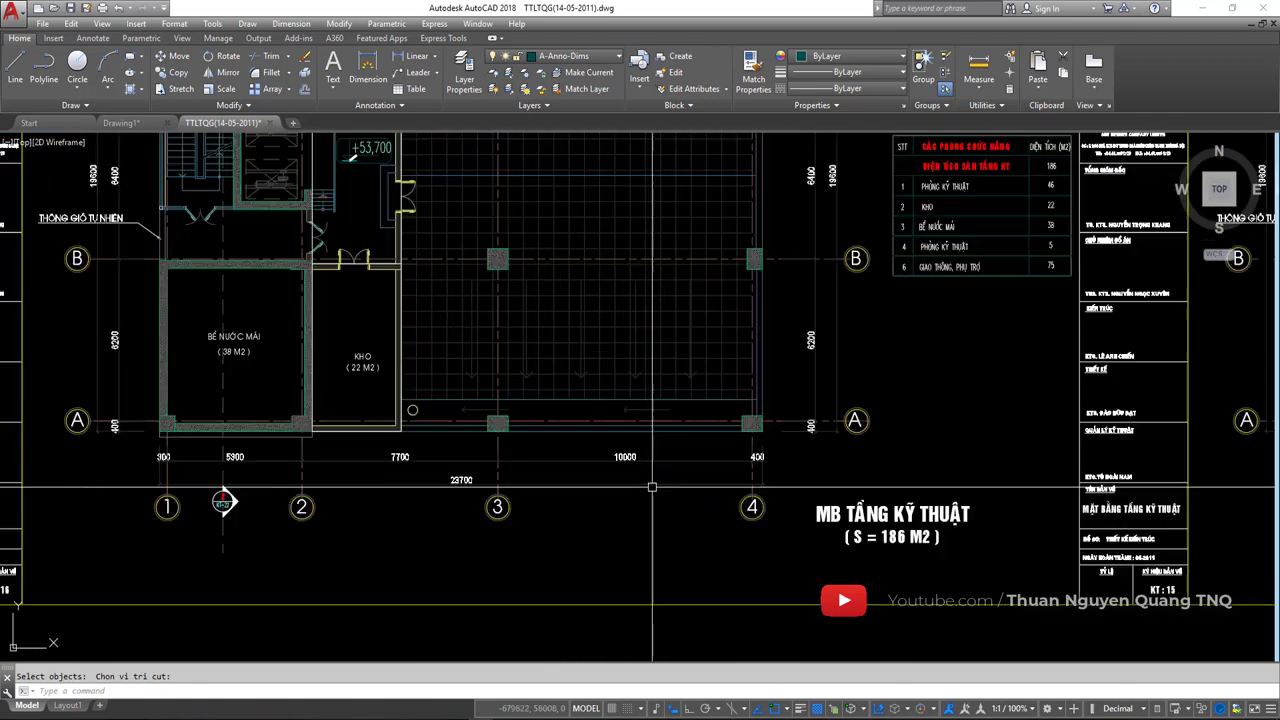
click(776, 494)
click(158, 424)
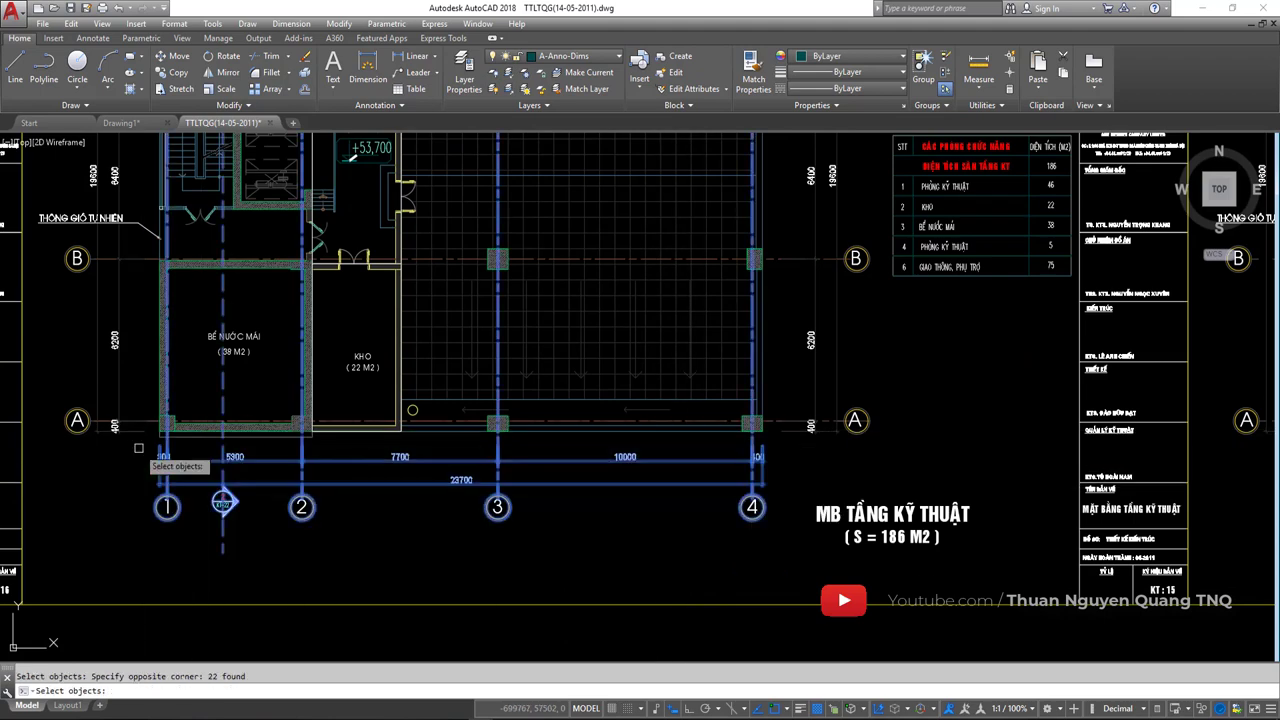
key(Return)
scroll(165, 440, up, 6)
scroll(225, 415, down, 6)
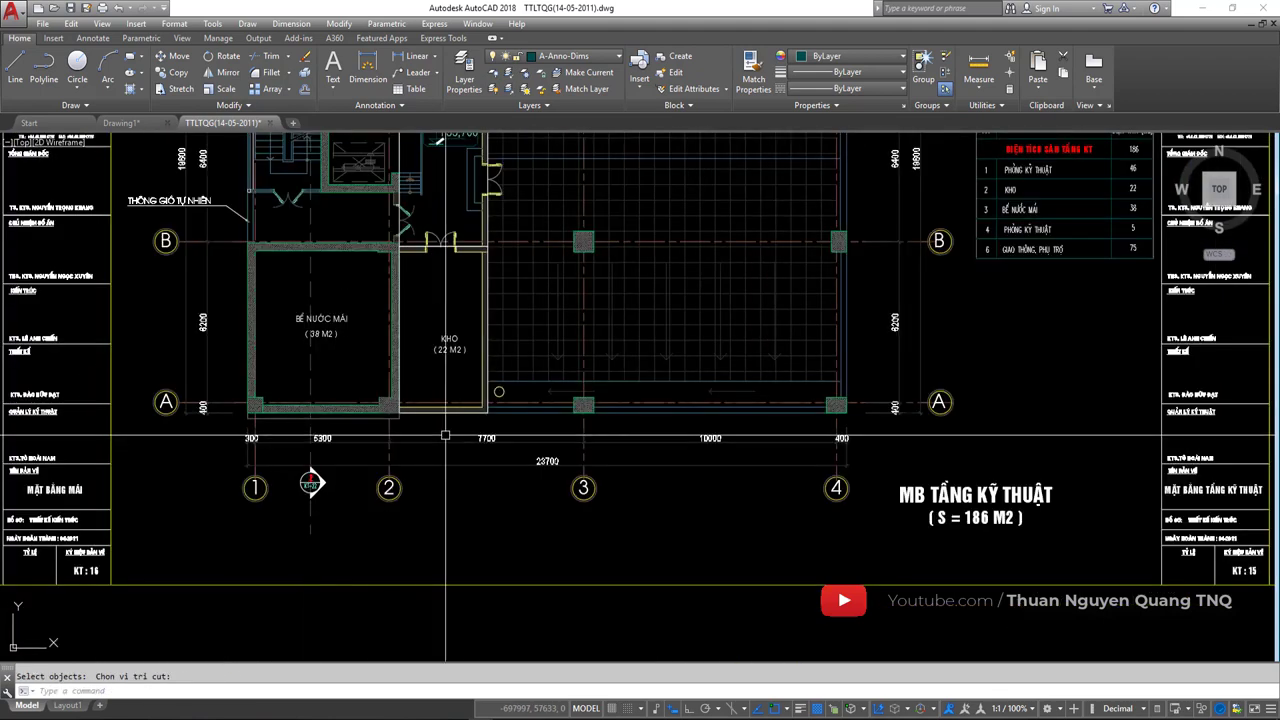
click(872, 472)
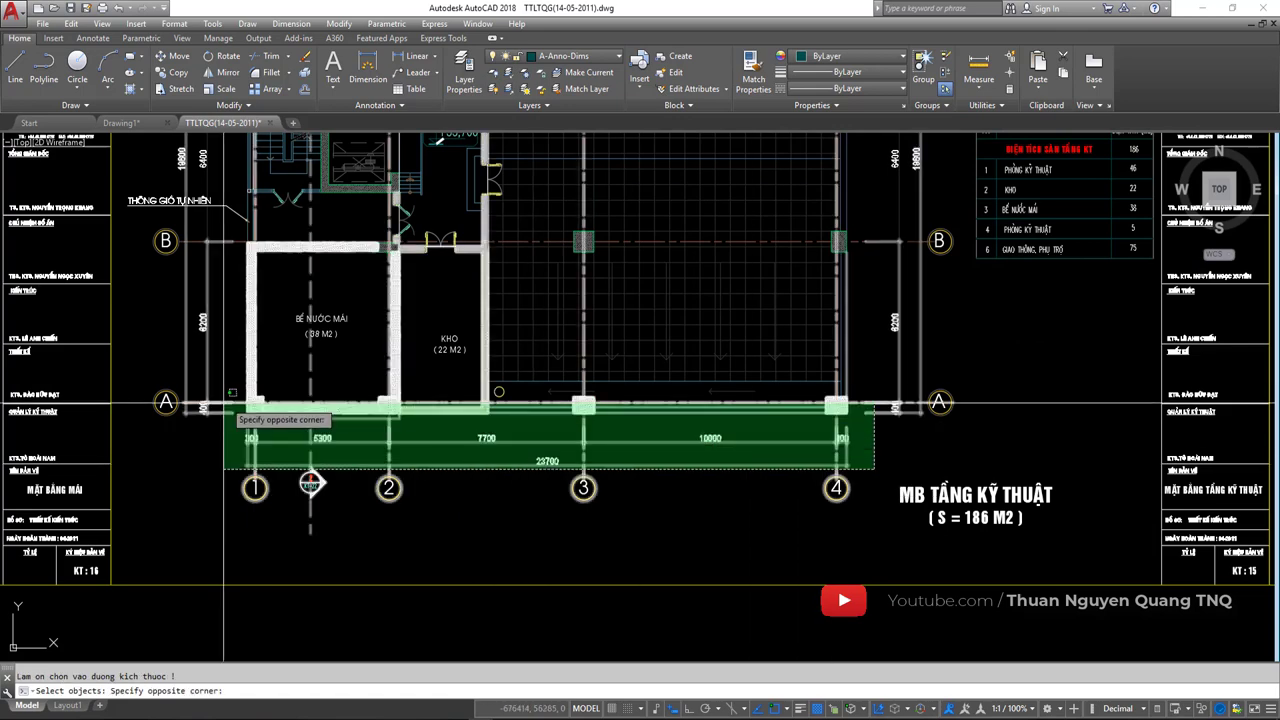
click(220, 424)
key(Return)
With axes 1–4 and the plan title in view, window-select the bottom dimension chains again
scroll(238, 437, up, 6)
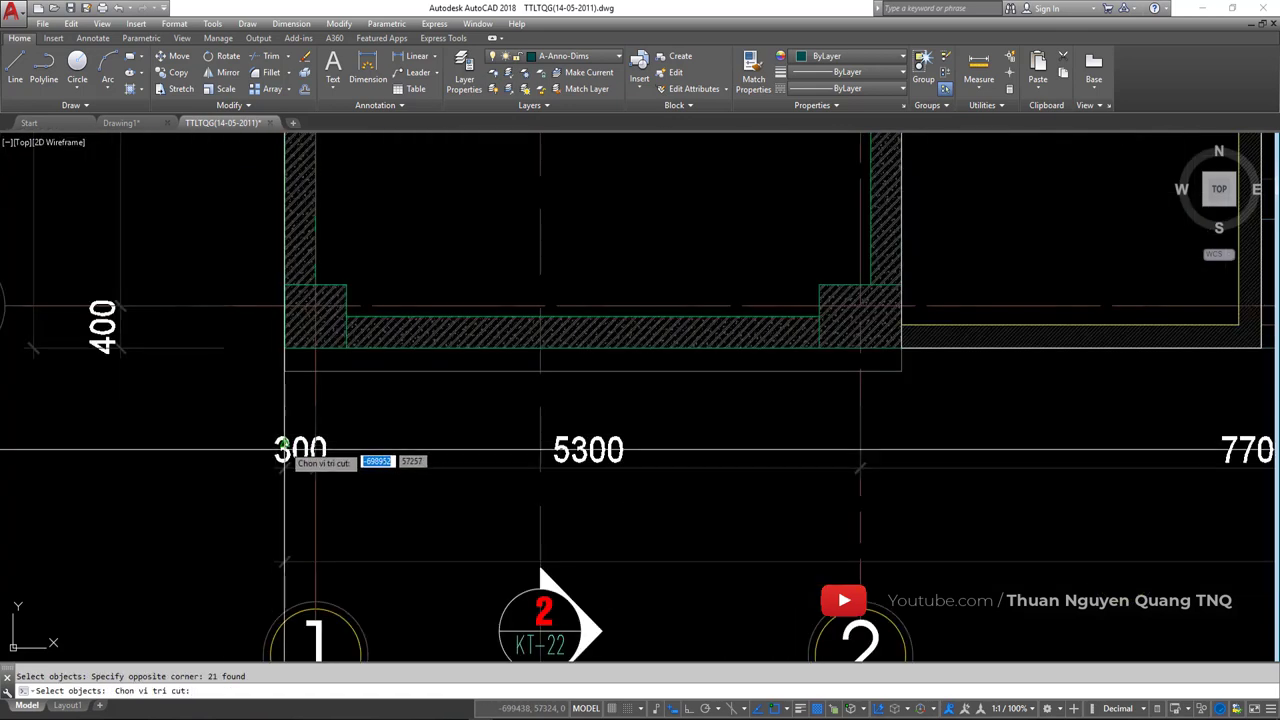
scroll(368, 431, down, 5)
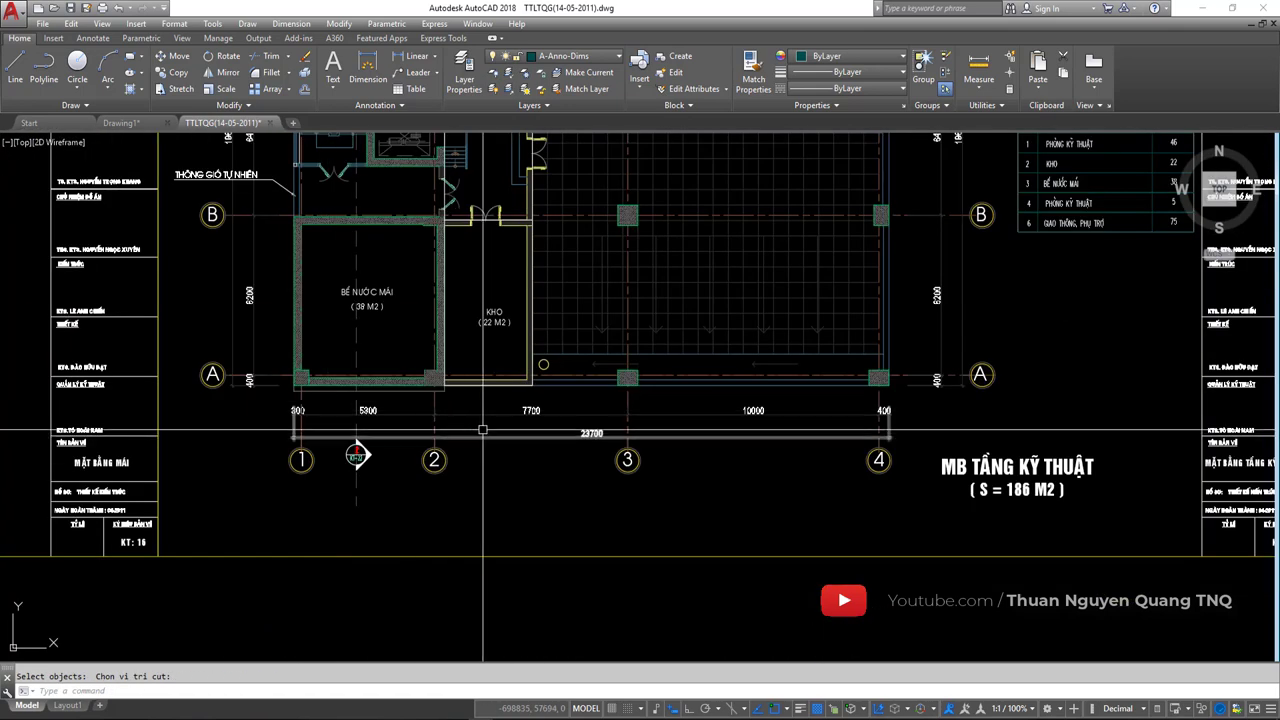
scroll(880, 430, up, 5)
scroll(851, 387, up, 5)
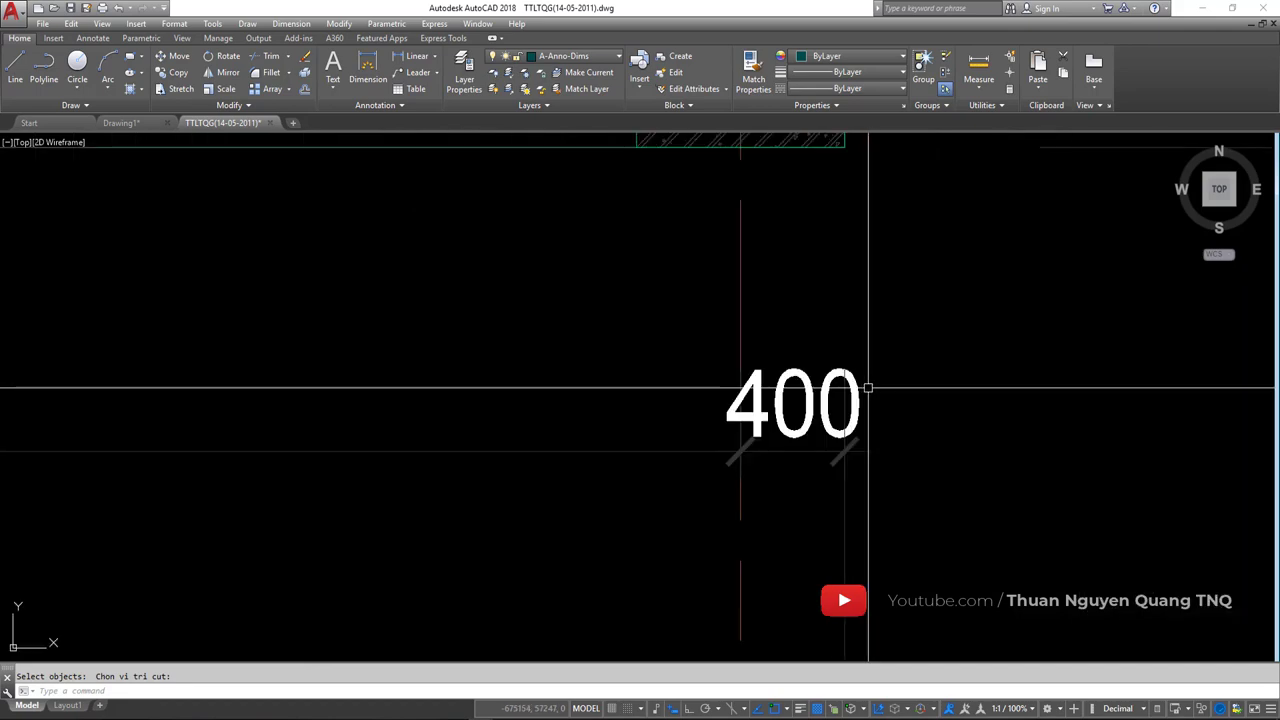
scroll(855, 392, down, 3)
scroll(848, 385, down, 3)
scroll(845, 395, up, 2)
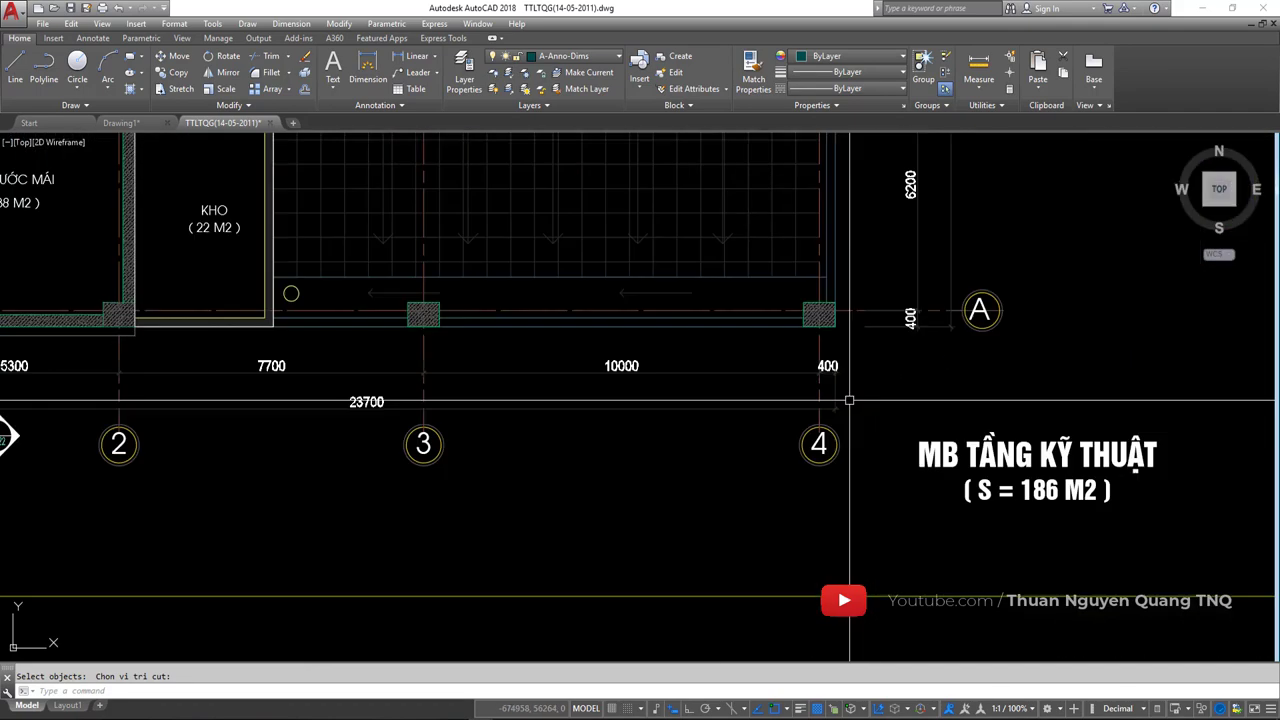
middle_drag(843, 403, 1012, 437)
scroll(1012, 437, down, 2)
click(1019, 441)
click(478, 460)
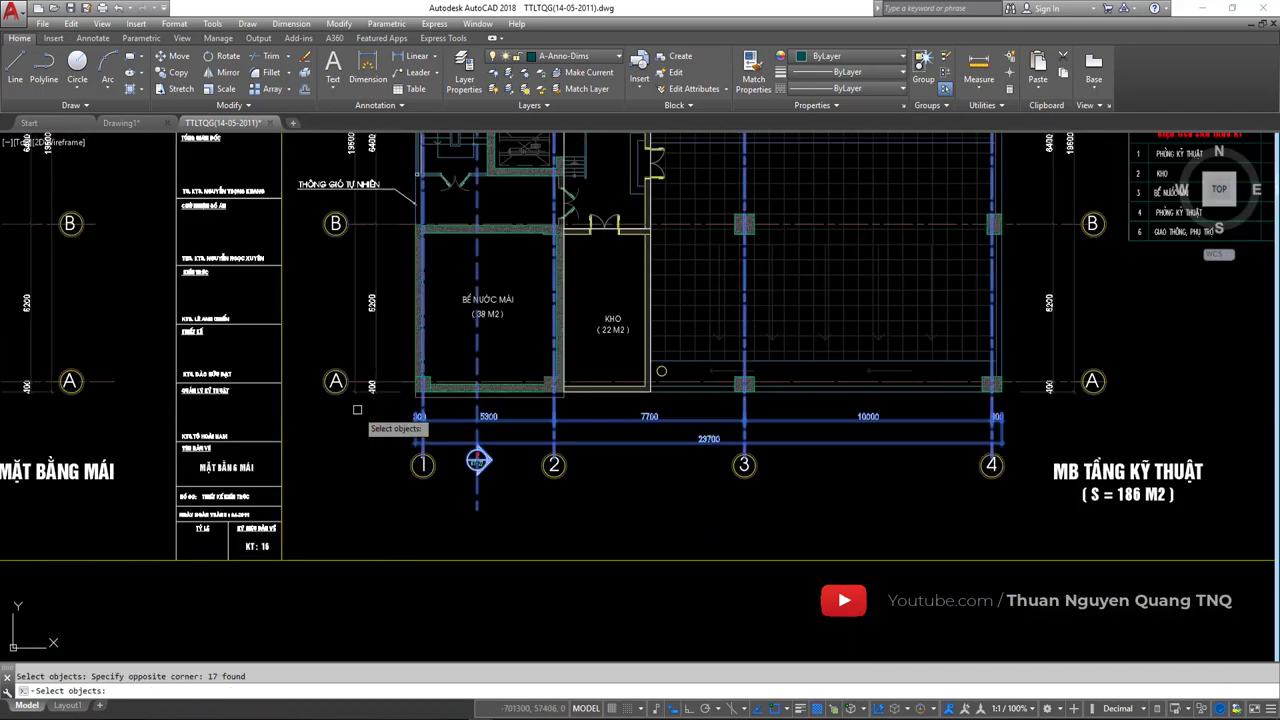
key(Return)
Crossing-select the 35 objects along the technical-floor plan's top dimension row and confirm
scroll(468, 430, up, 5)
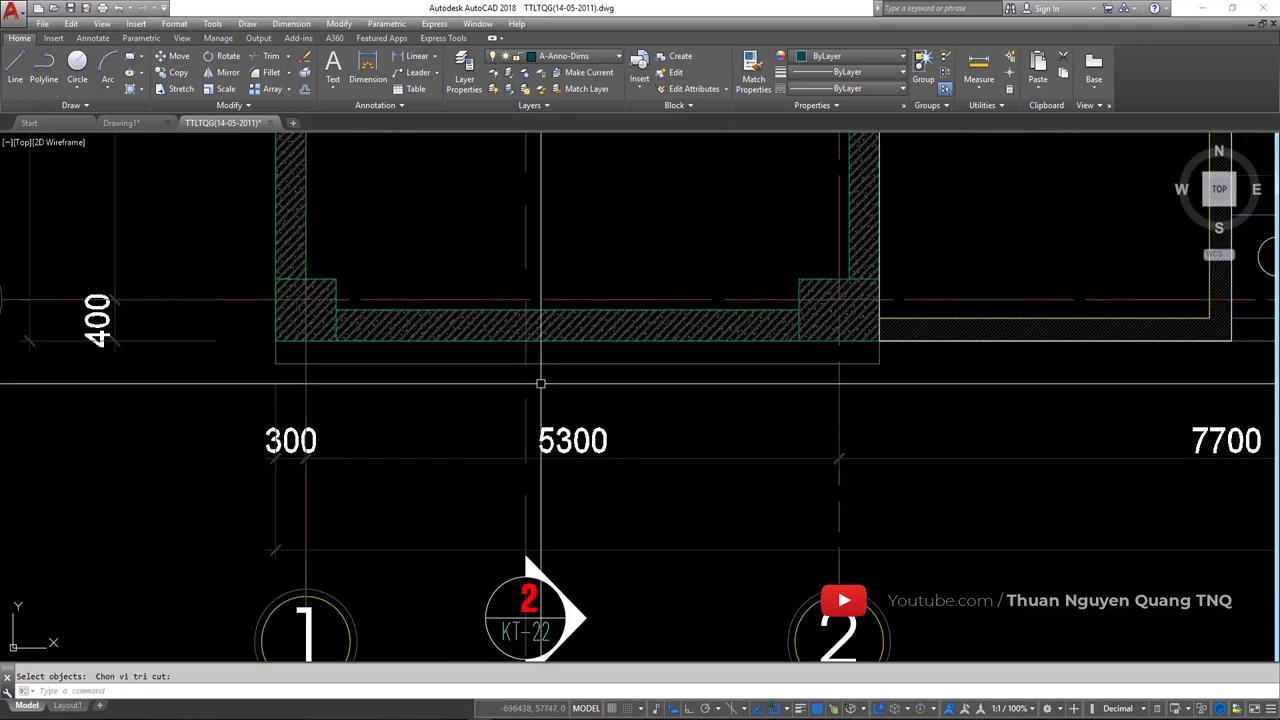
scroll(522, 395, down, 3)
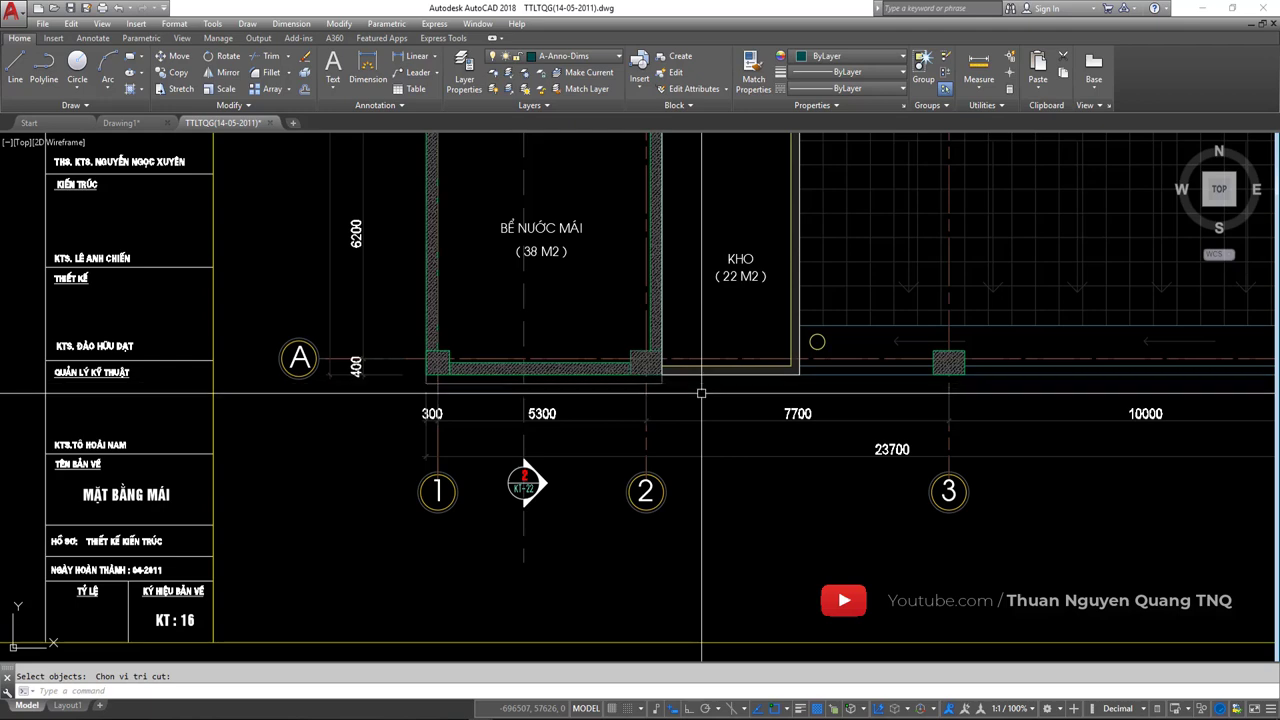
scroll(701, 407, down, 2)
scroll(701, 407, down, 2)
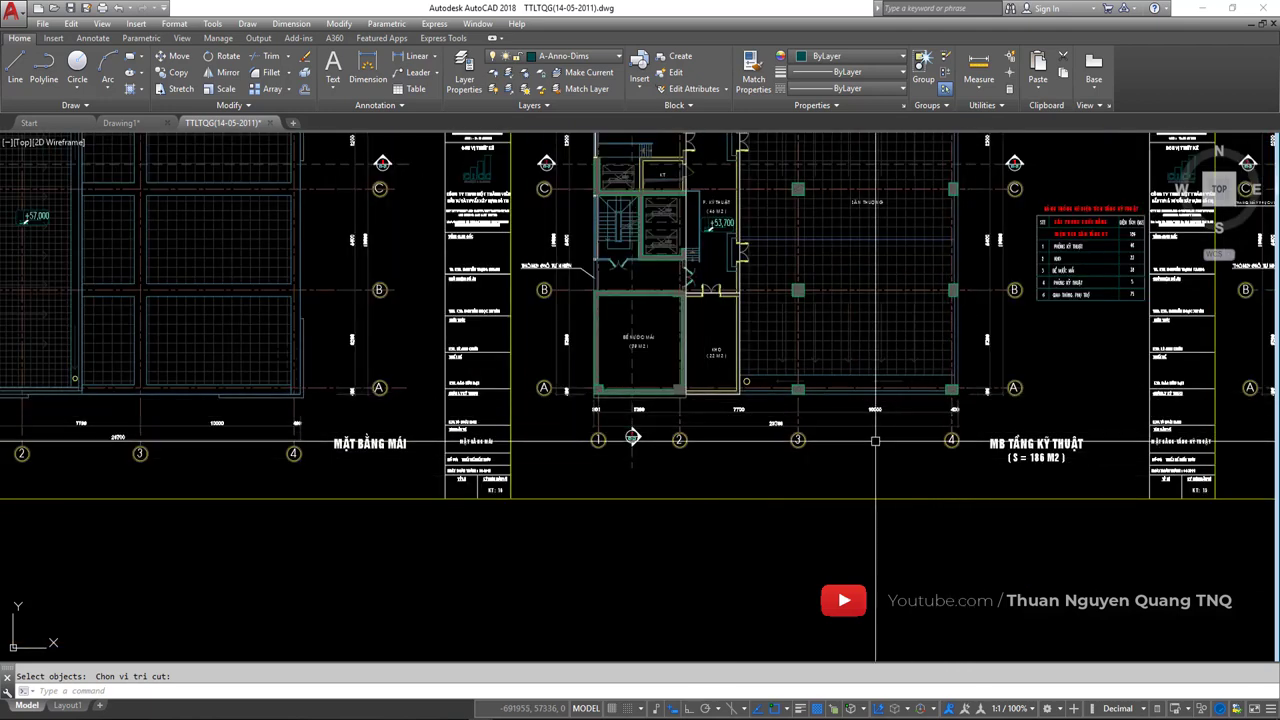
middle_drag(914, 411, 709, 535)
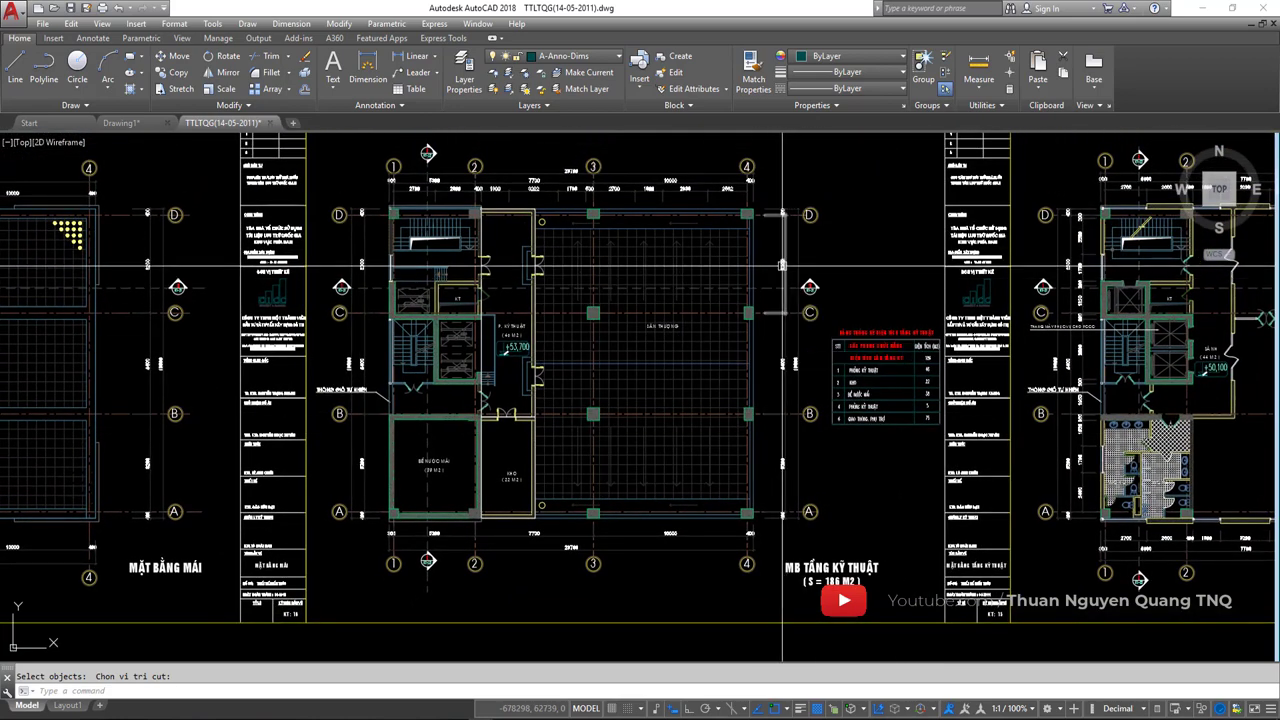
middle_drag(525, 213, 525, 237)
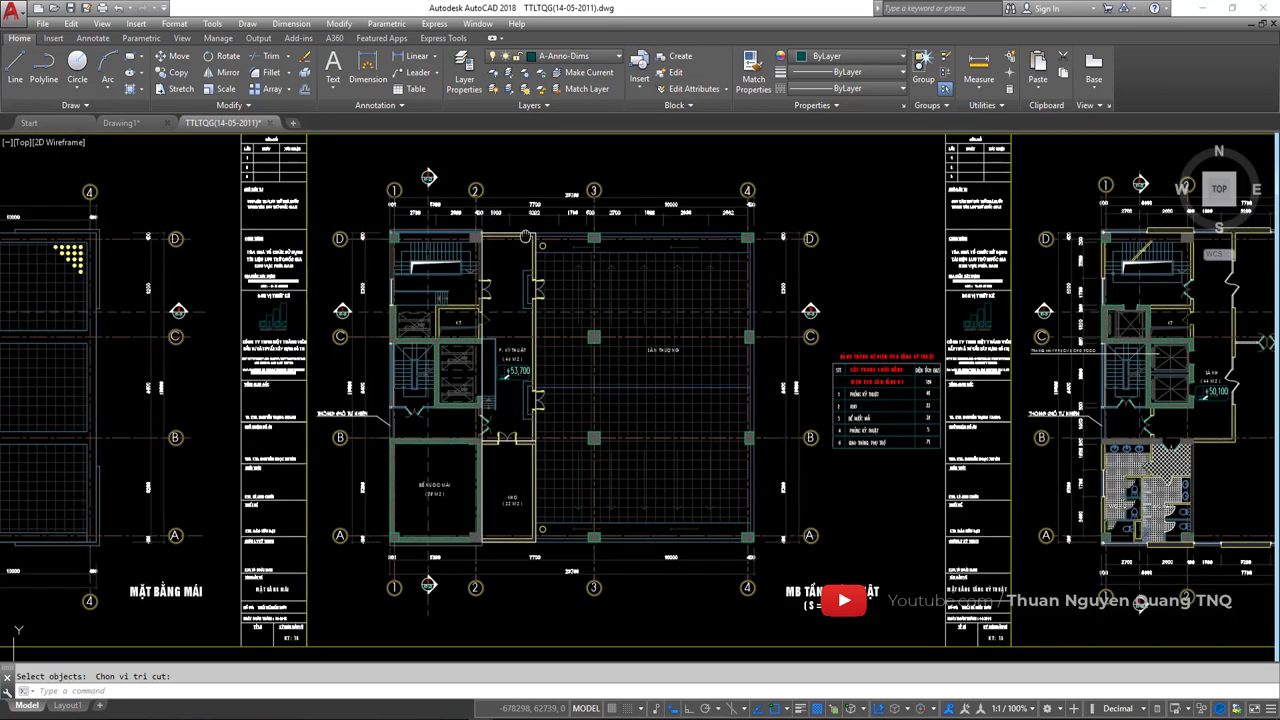
click(794, 189)
click(386, 240)
key(Return)
Shift the plan to show gridlines 1–4 and return to AutoCAD from the file folder
scroll(386, 230, up, 3)
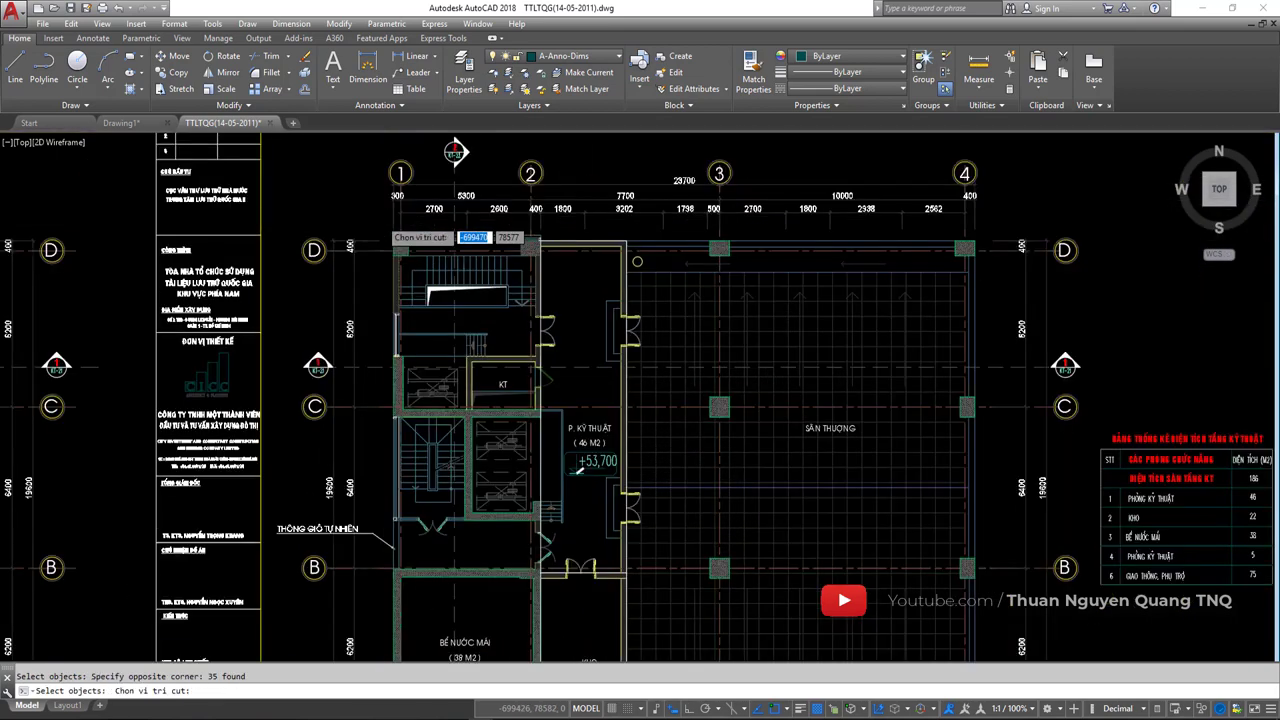
scroll(402, 230, up, 3)
scroll(430, 235, down, 5)
middle_drag(973, 288, 833, 295)
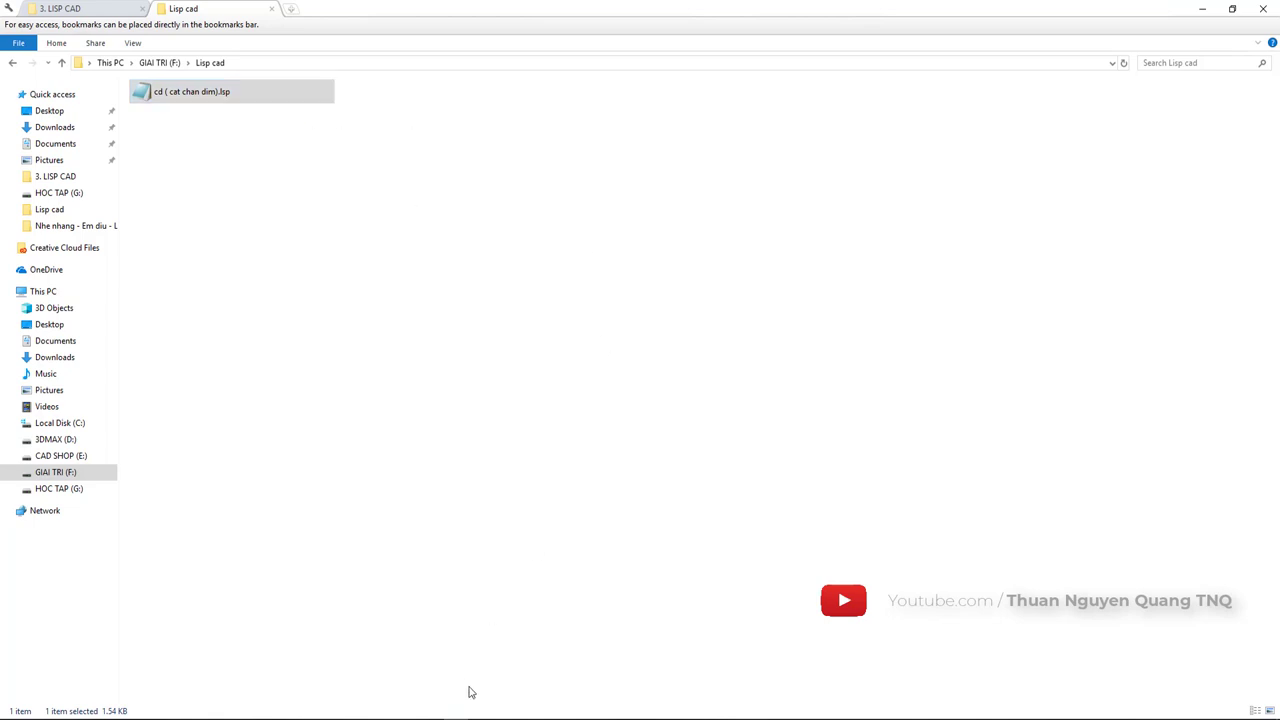
click(557, 668)
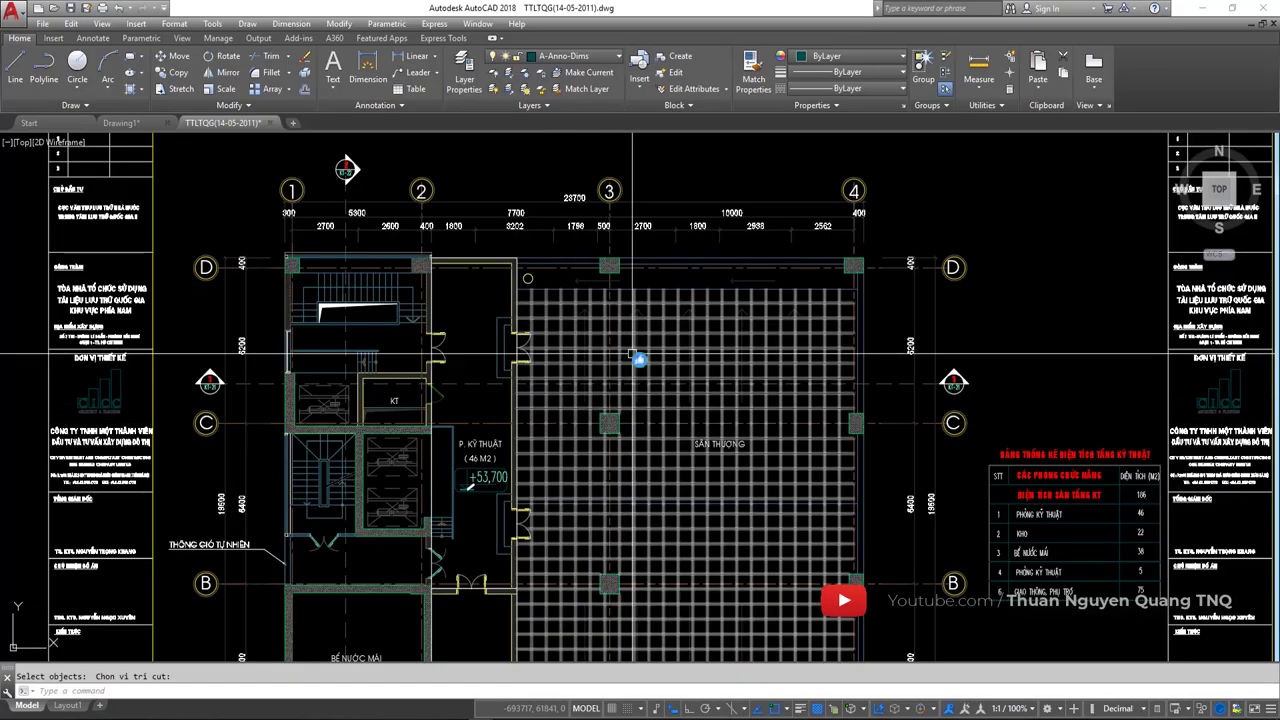
scroll(671, 265, down, 2)
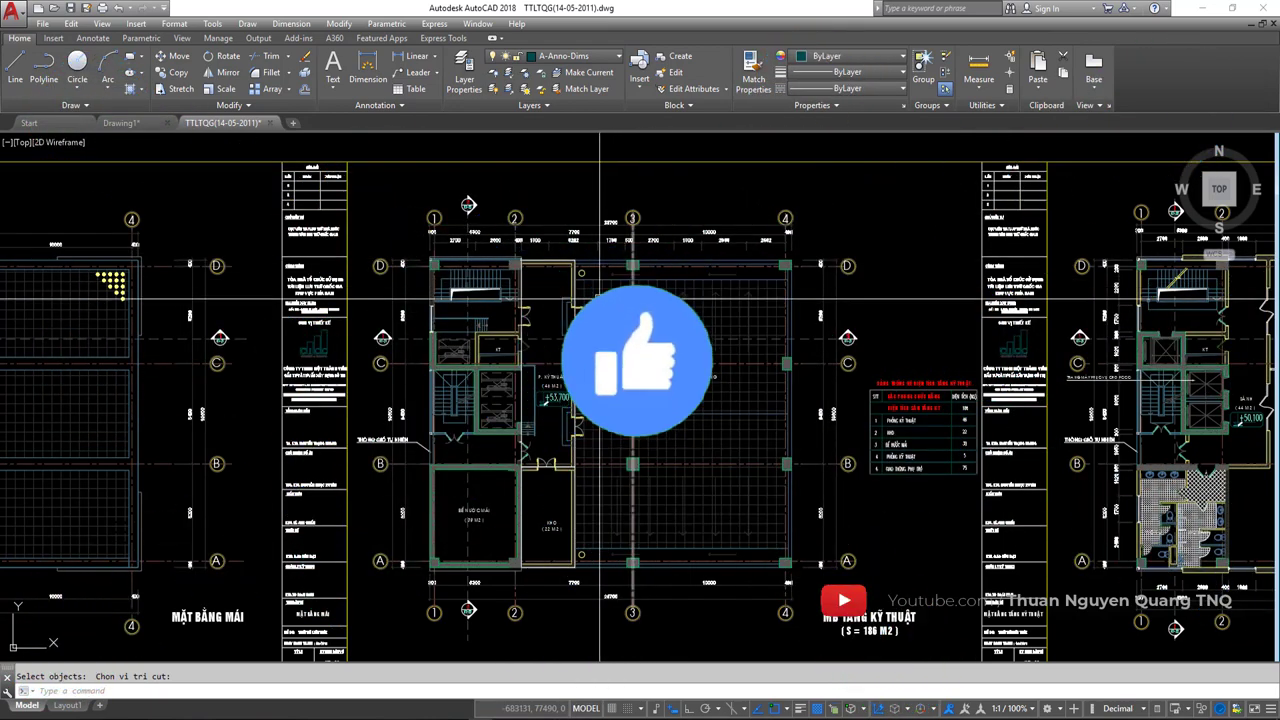
middle_drag(532, 350, 552, 316)
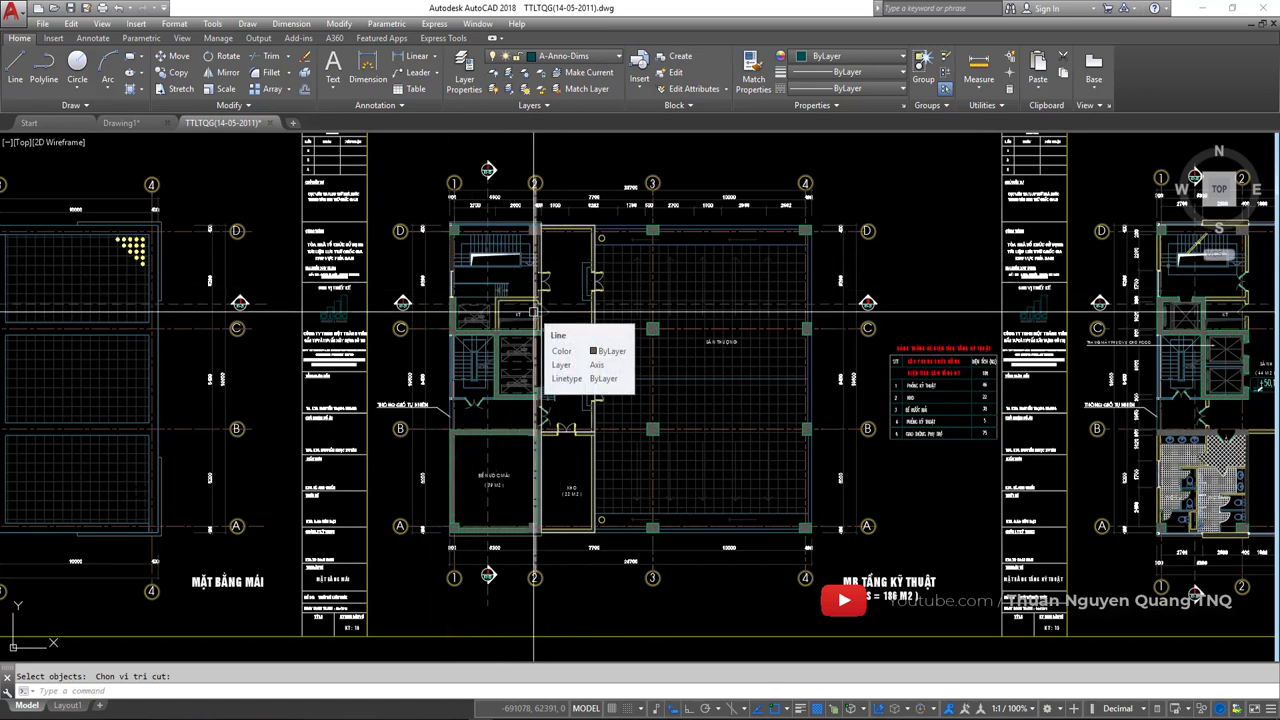
scroll(626, 275, down, 2)
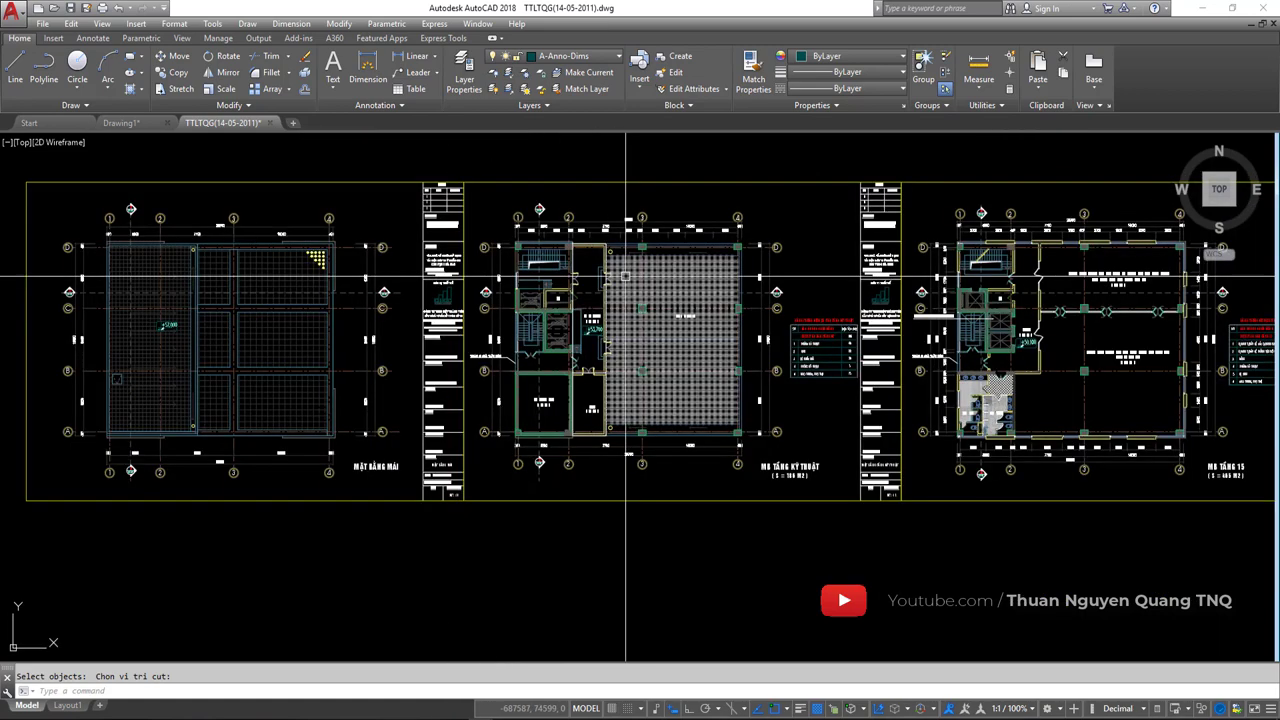
scroll(626, 275, down, 2)
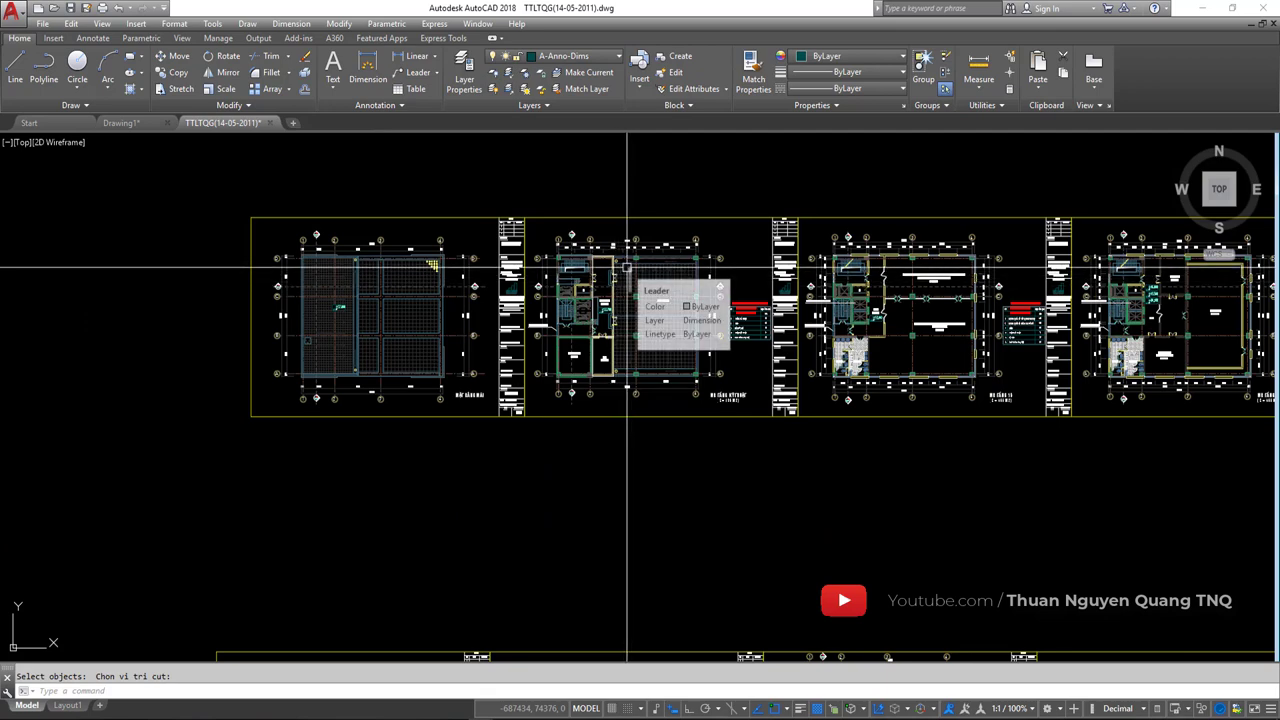
scroll(677, 271, up, 5)
scroll(537, 260, up, 2)
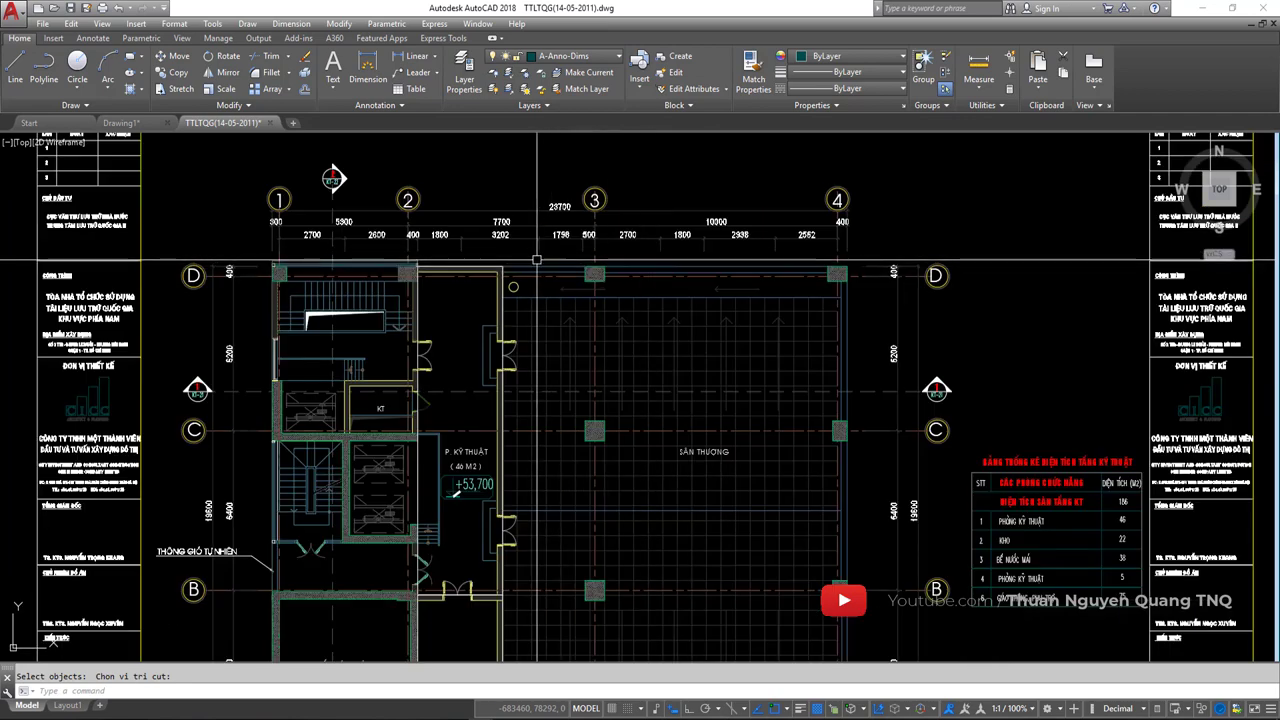
middle_drag(537, 260, 763, 350)
key(Escape)
click(706, 330)
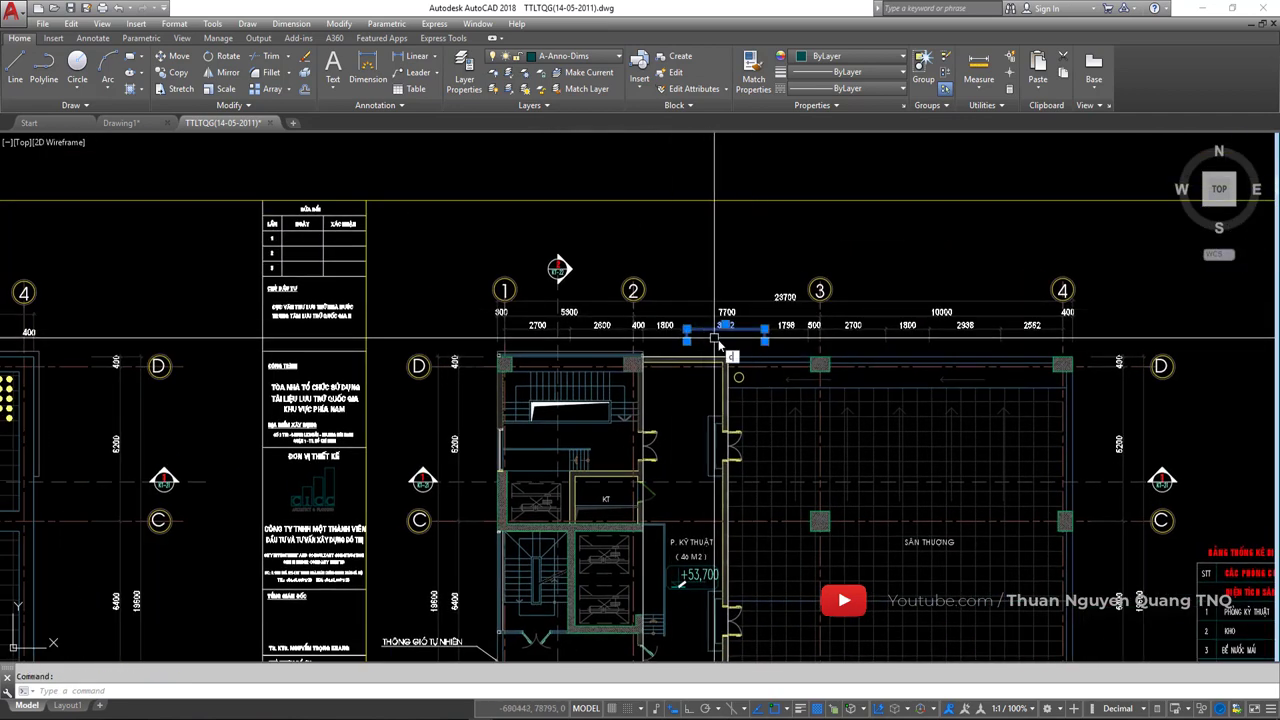
text(c)
key(Return)
key(Escape)
click(740, 332)
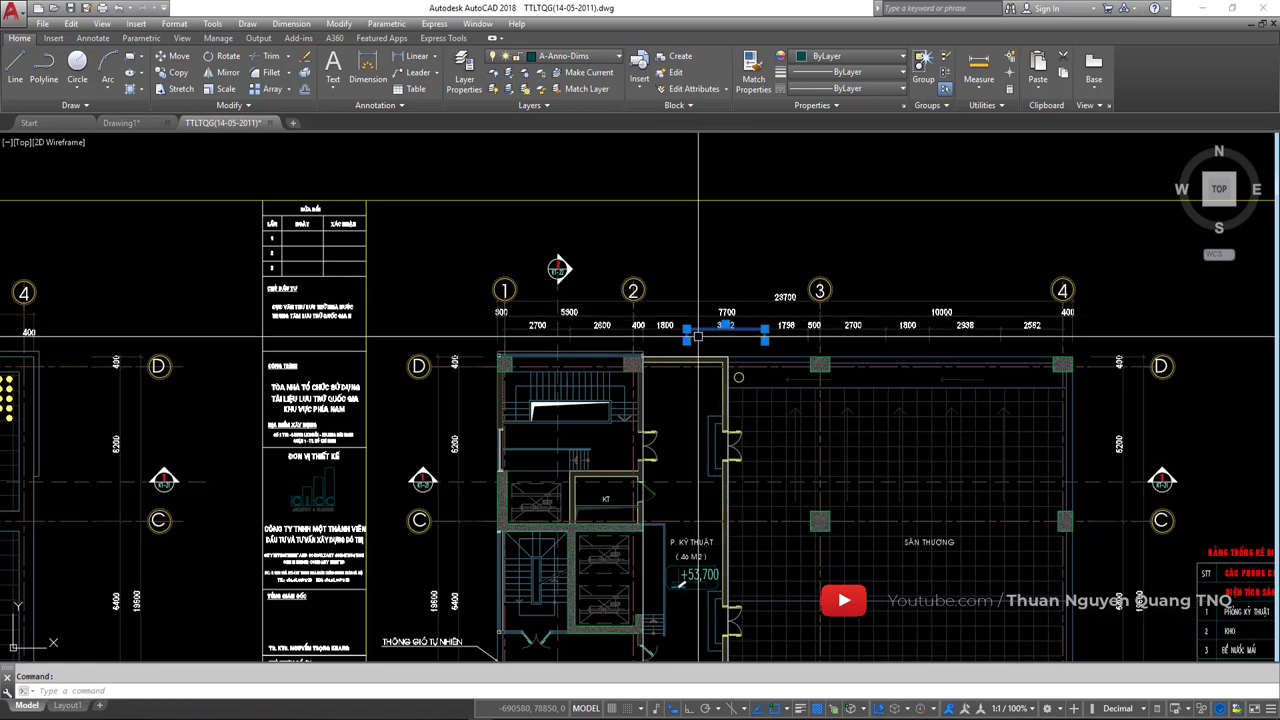
scroll(698, 336, up, 6)
middle_drag(926, 366, 823, 371)
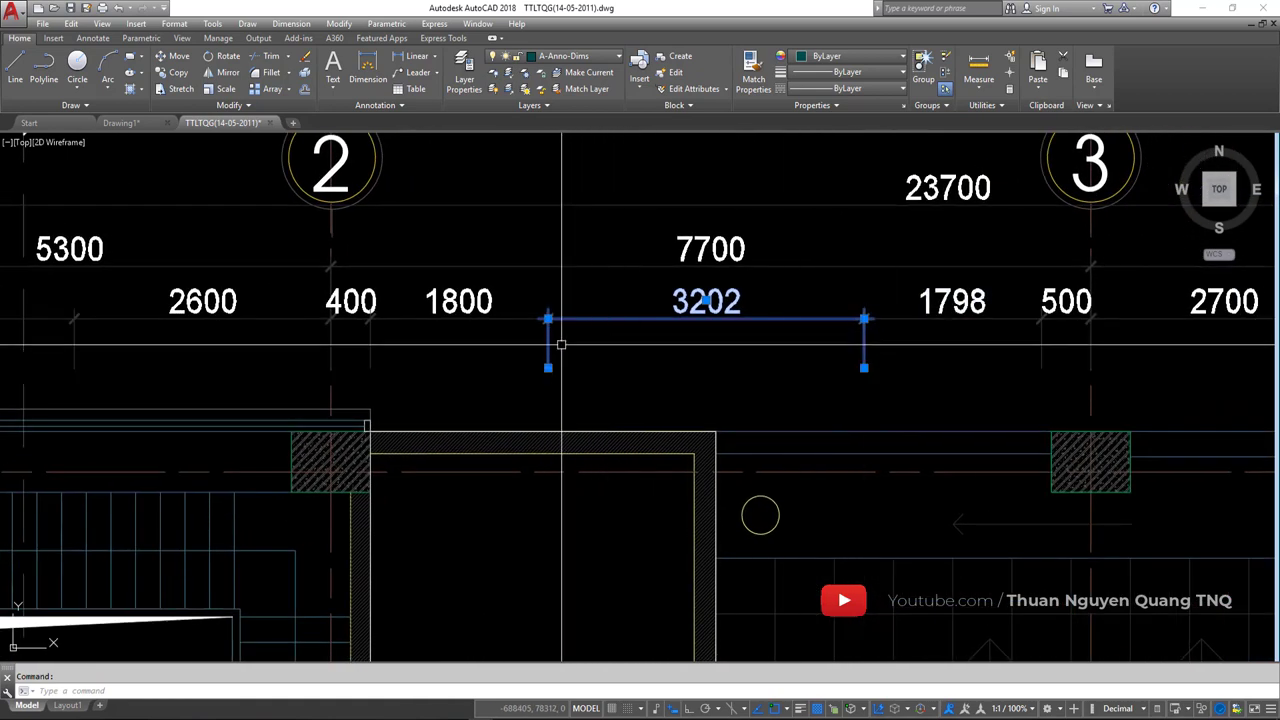
scroll(596, 336, down, 2)
scroll(610, 345, down, 6)
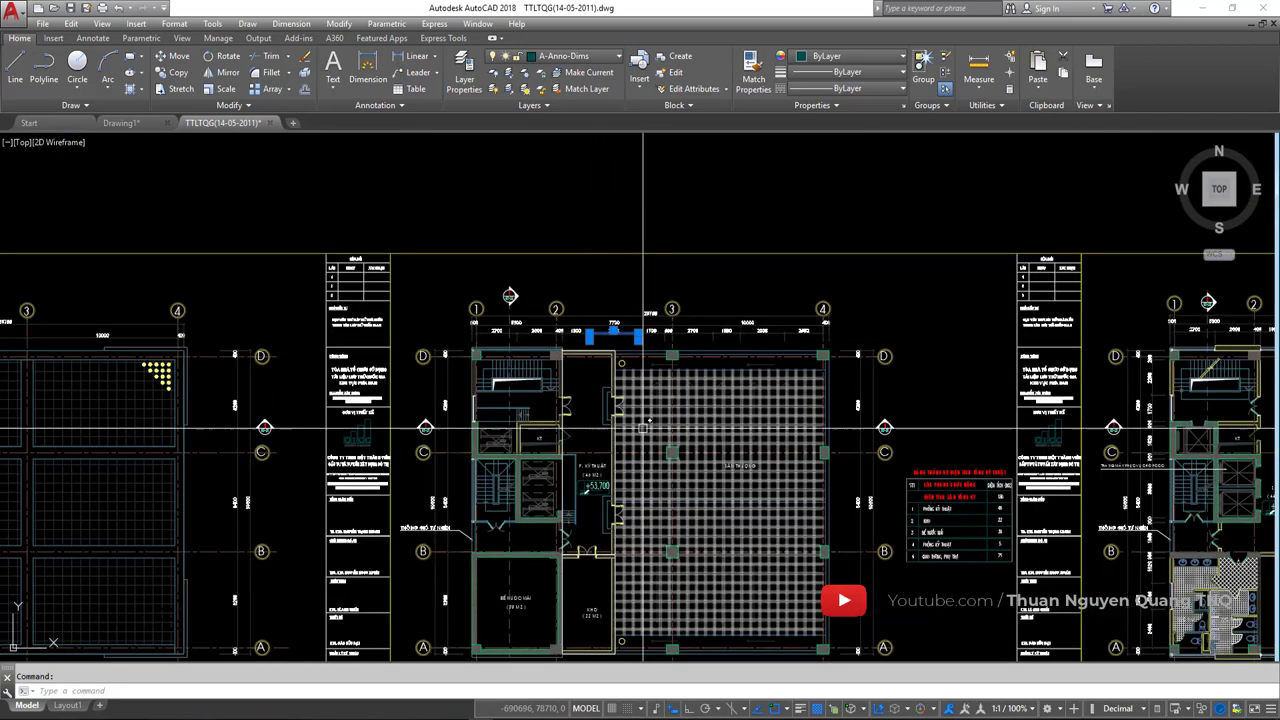
middle_drag(640, 420, 640, 366)
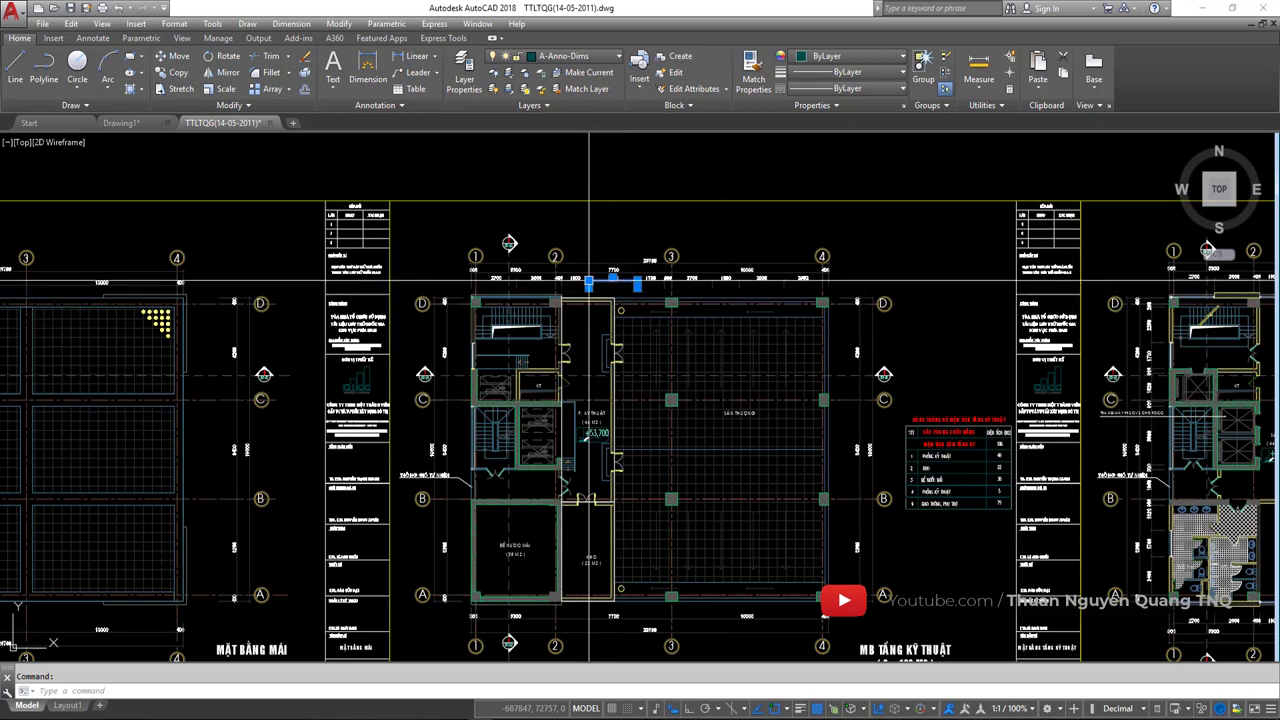
scroll(589, 281, up, 3)
scroll(610, 265, up, 1)
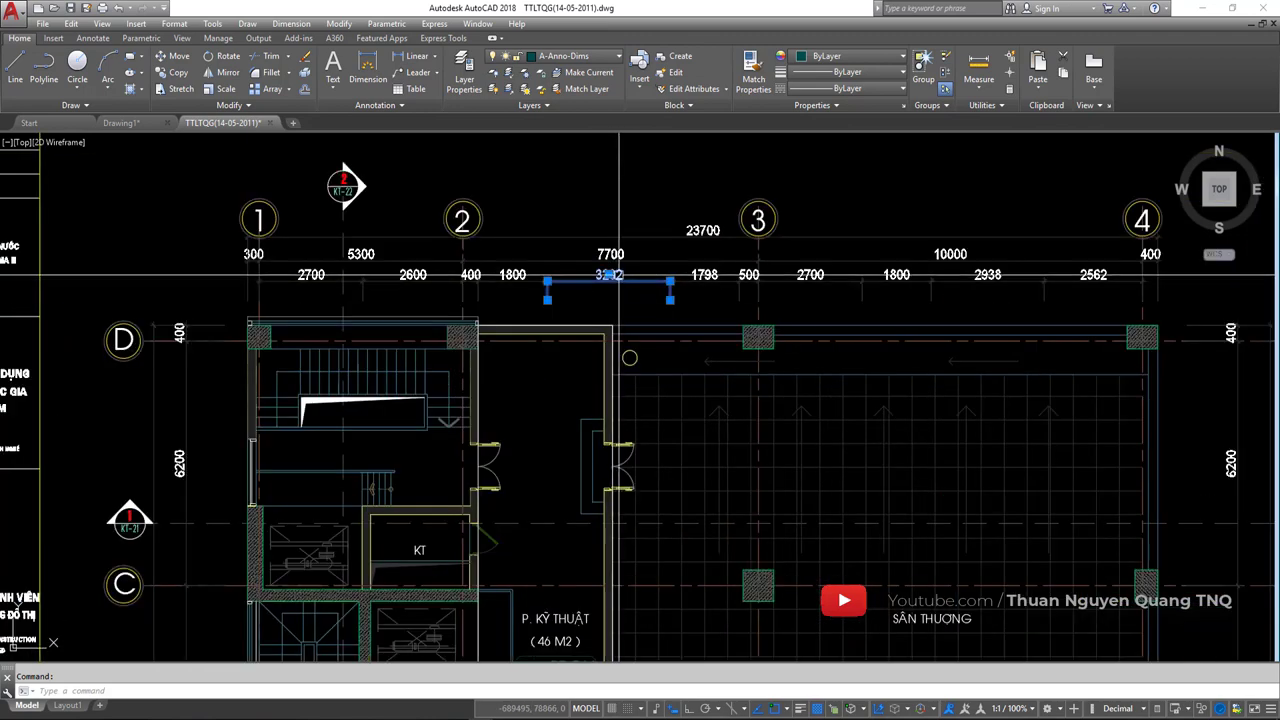
click(646, 205)
click(594, 274)
key(Escape)
click(651, 208)
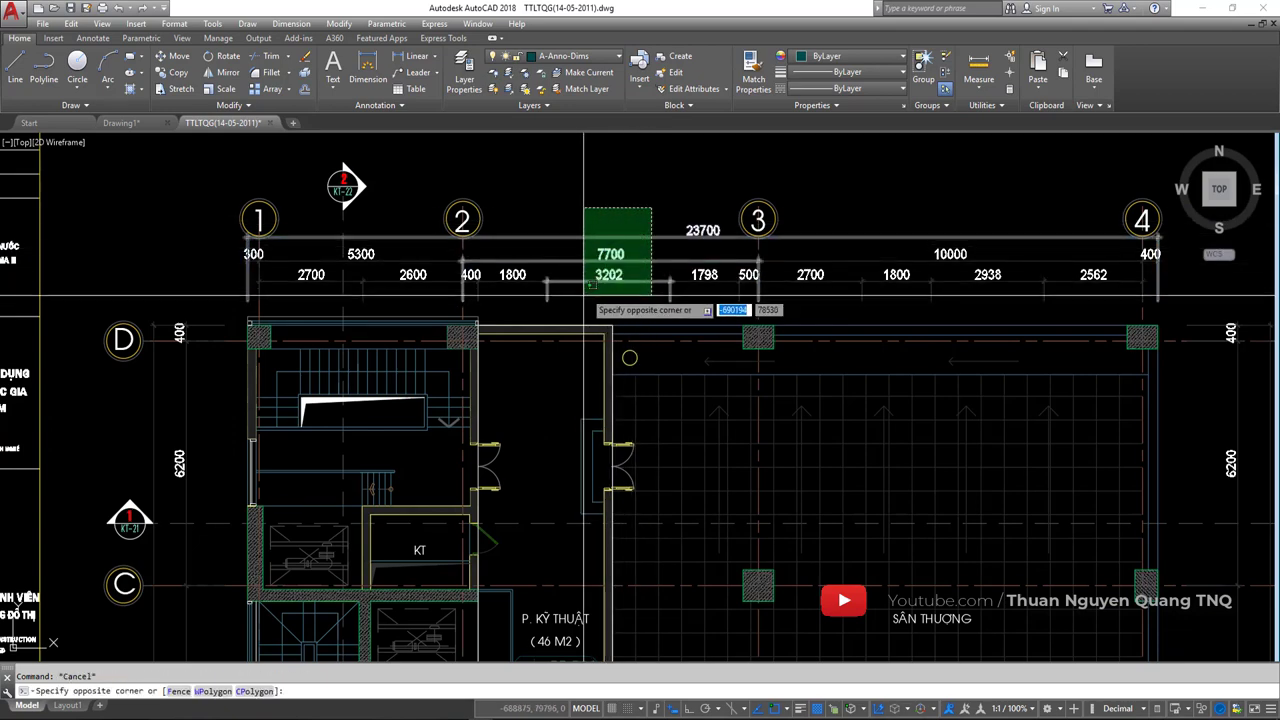
click(588, 284)
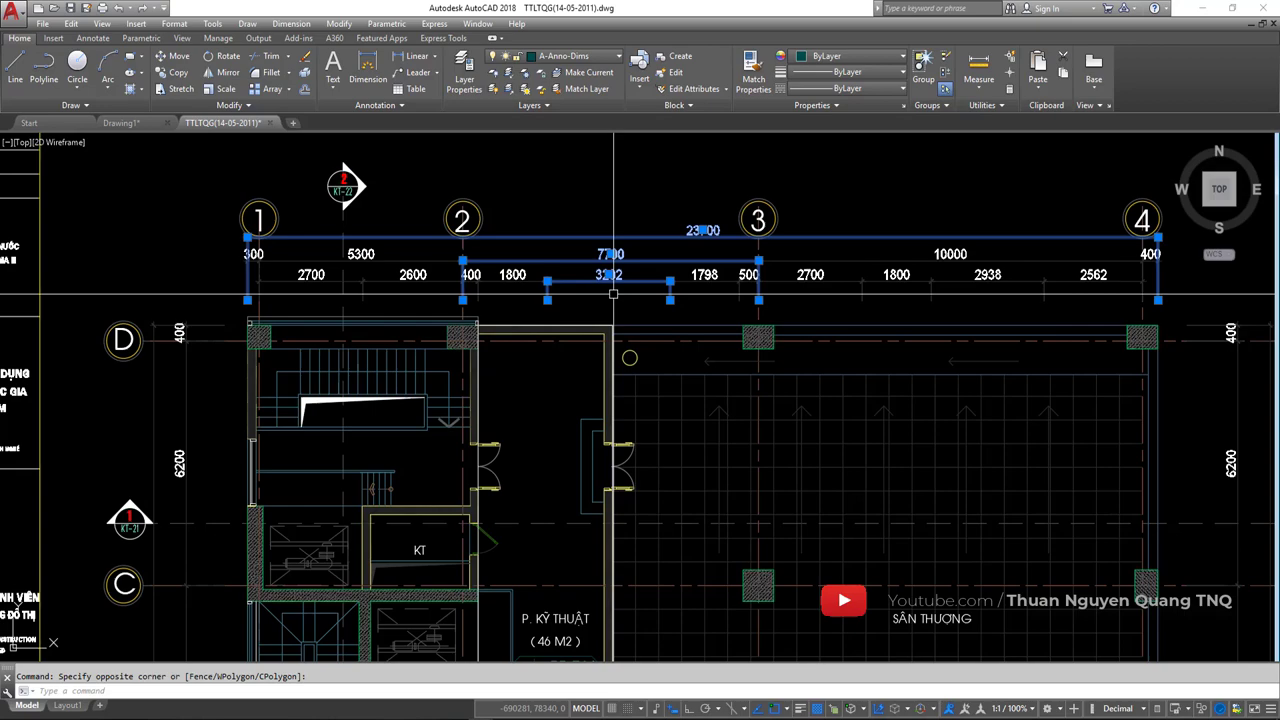
key(Escape)
scroll(665, 274, down, 5)
mouse_move(665, 274)
middle_down()
mouse_move(572, 316)
mouse_move(572, 303)
middle_up()
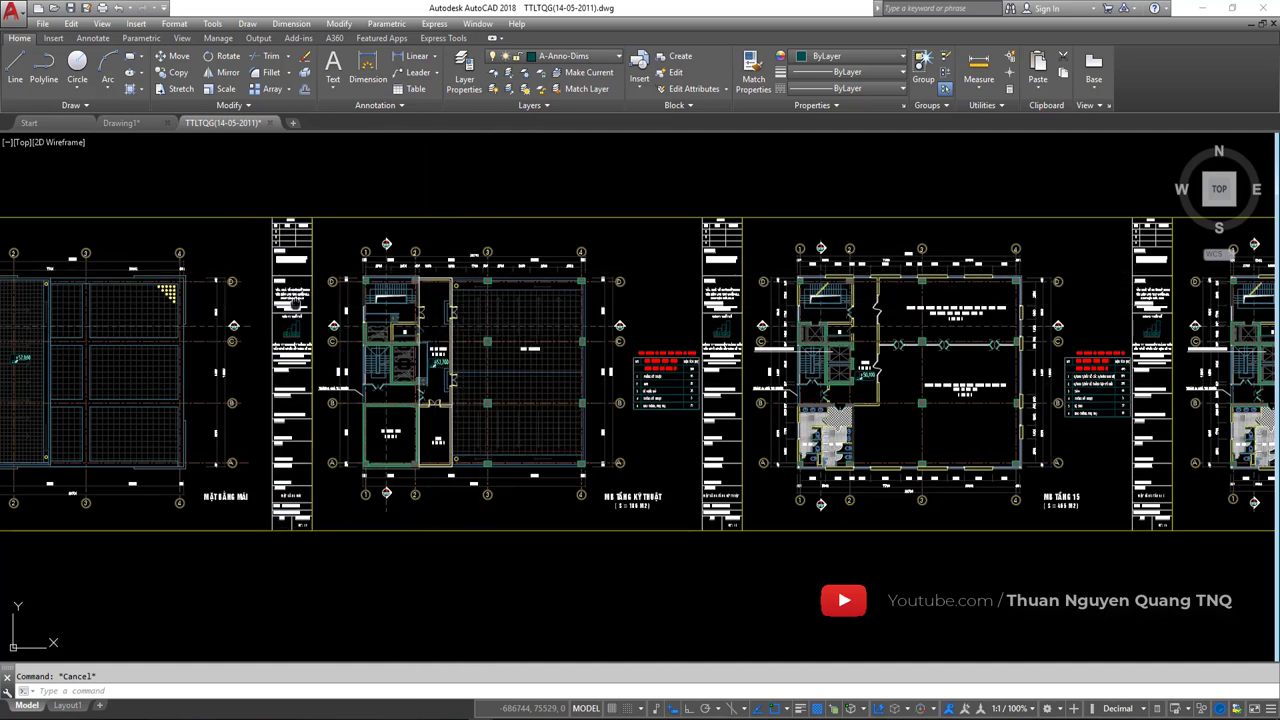
middle_drag(366, 270, 568, 272)
scroll(652, 268, up, 6)
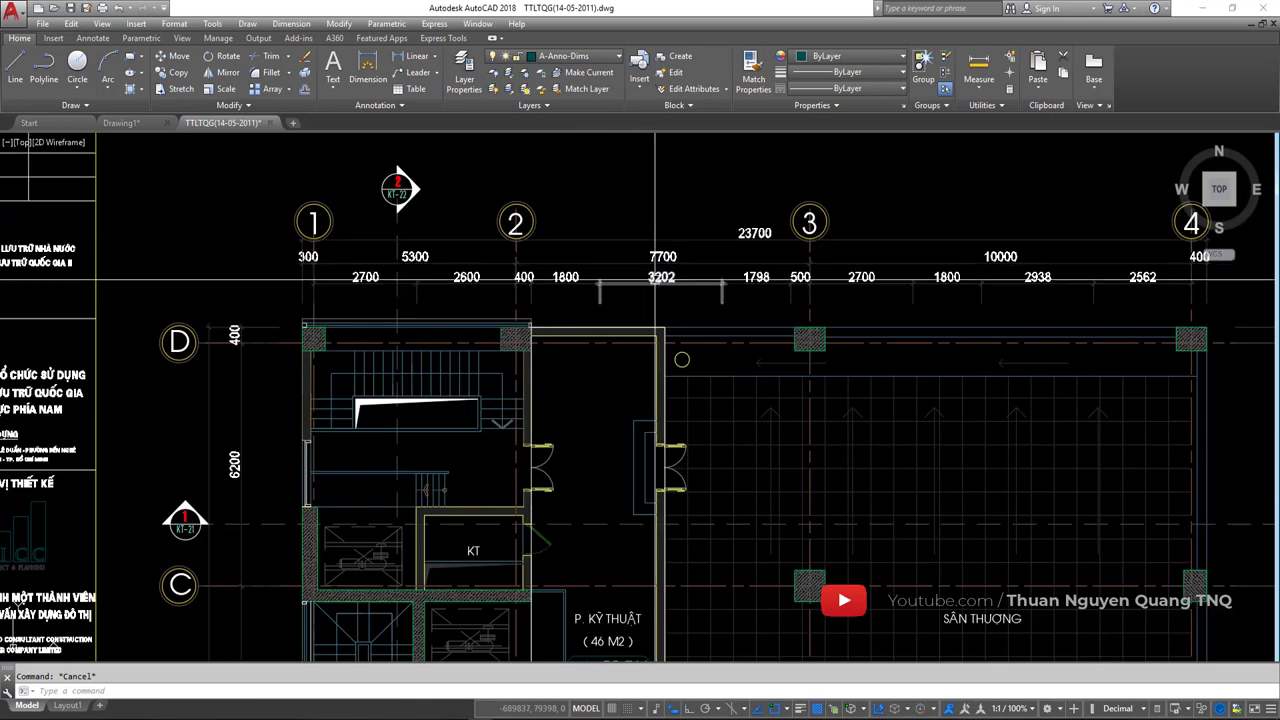
Copy the roof plan's 5300 dimension with CO into empty space
key(Escape)
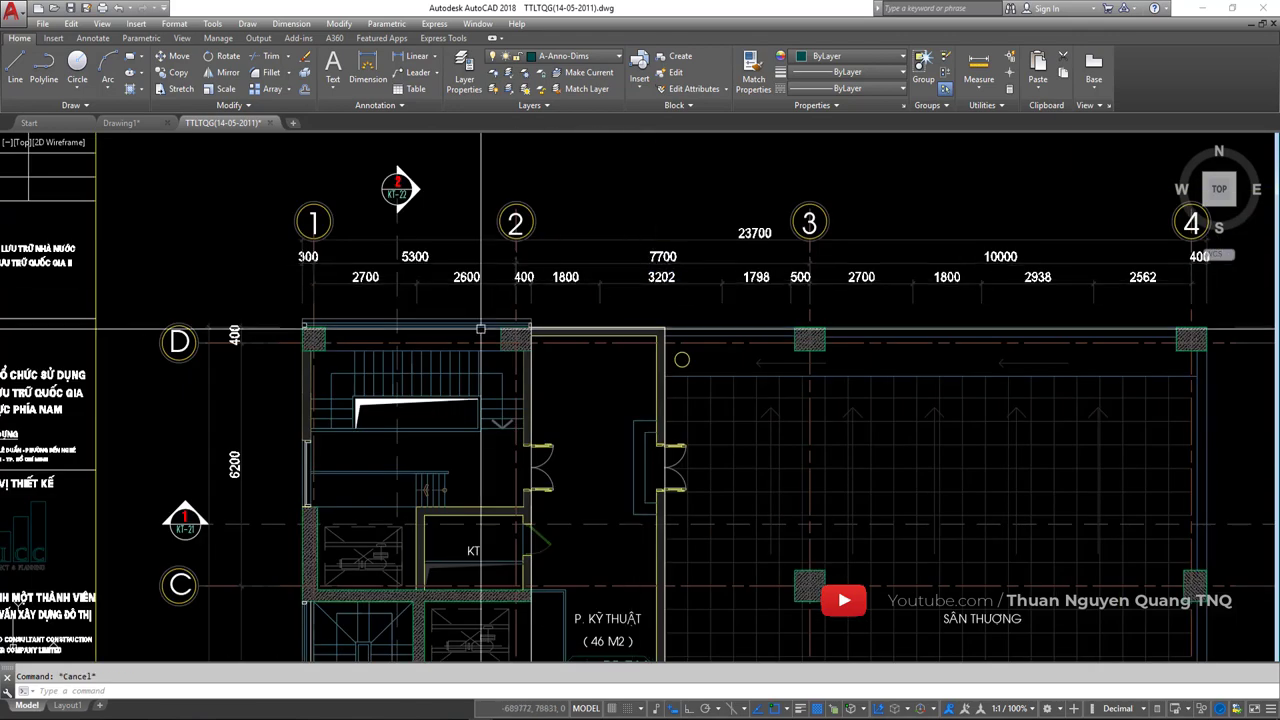
scroll(671, 365, down, 3)
scroll(671, 365, down, 3)
scroll(503, 326, up, 2)
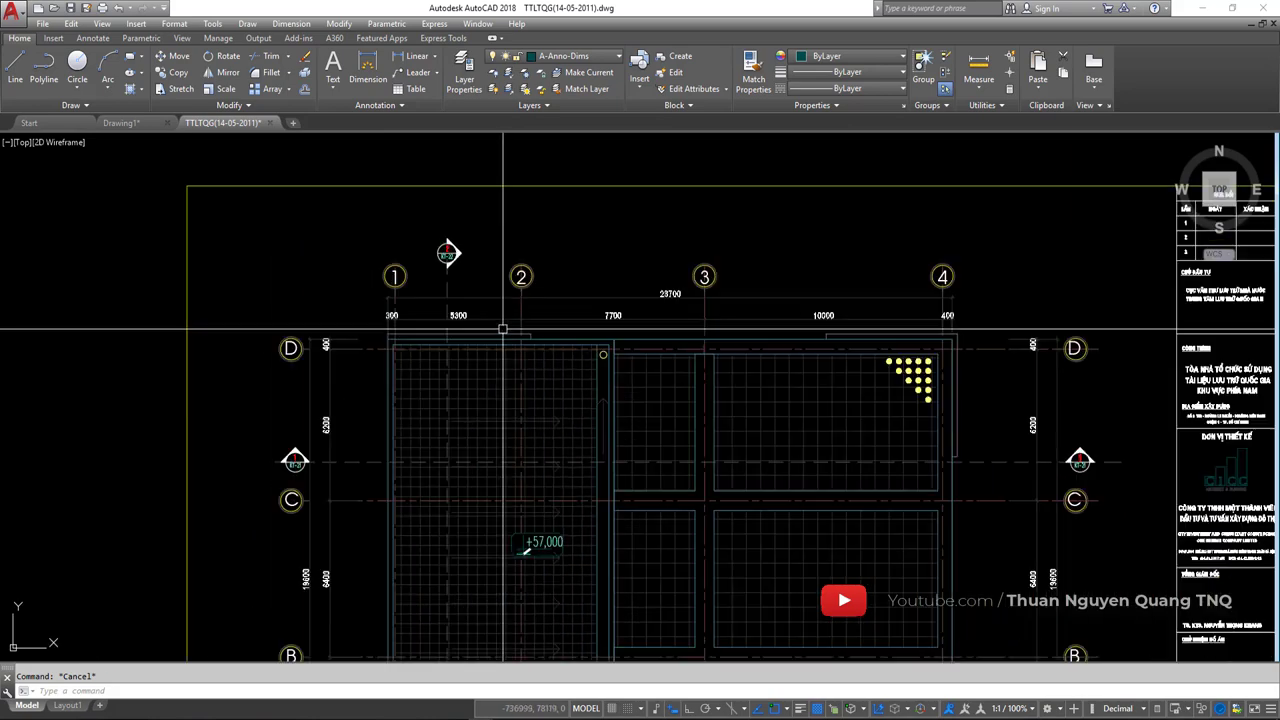
click(488, 320)
text(co)
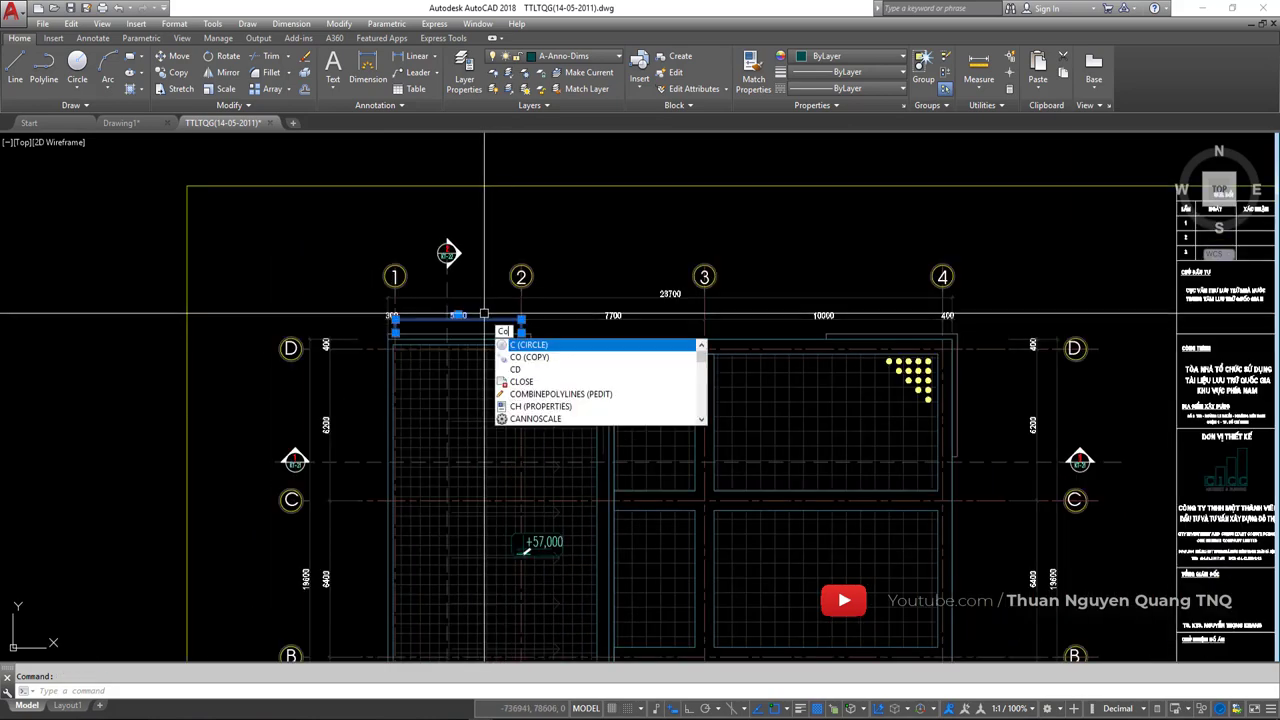
key(Return)
scroll(430, 318, down, 5)
middle_drag(424, 318, 500, 314)
scroll(500, 314, up, 5)
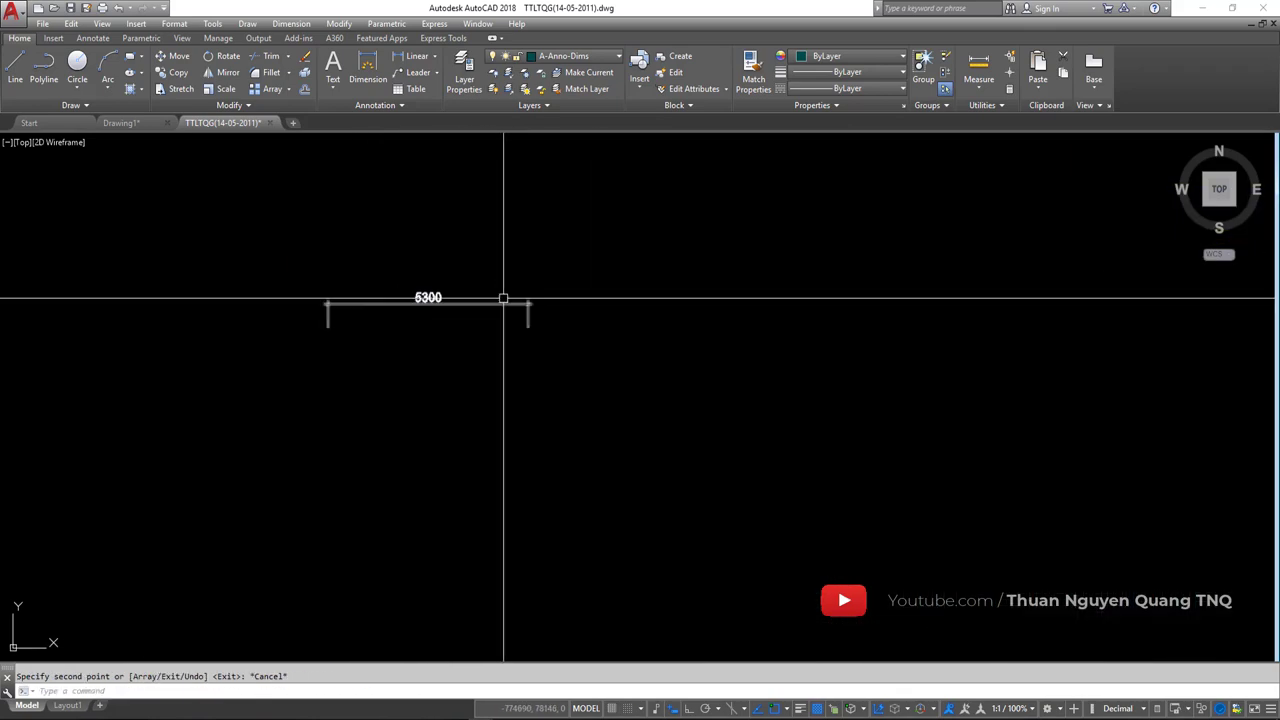
key(Escape)
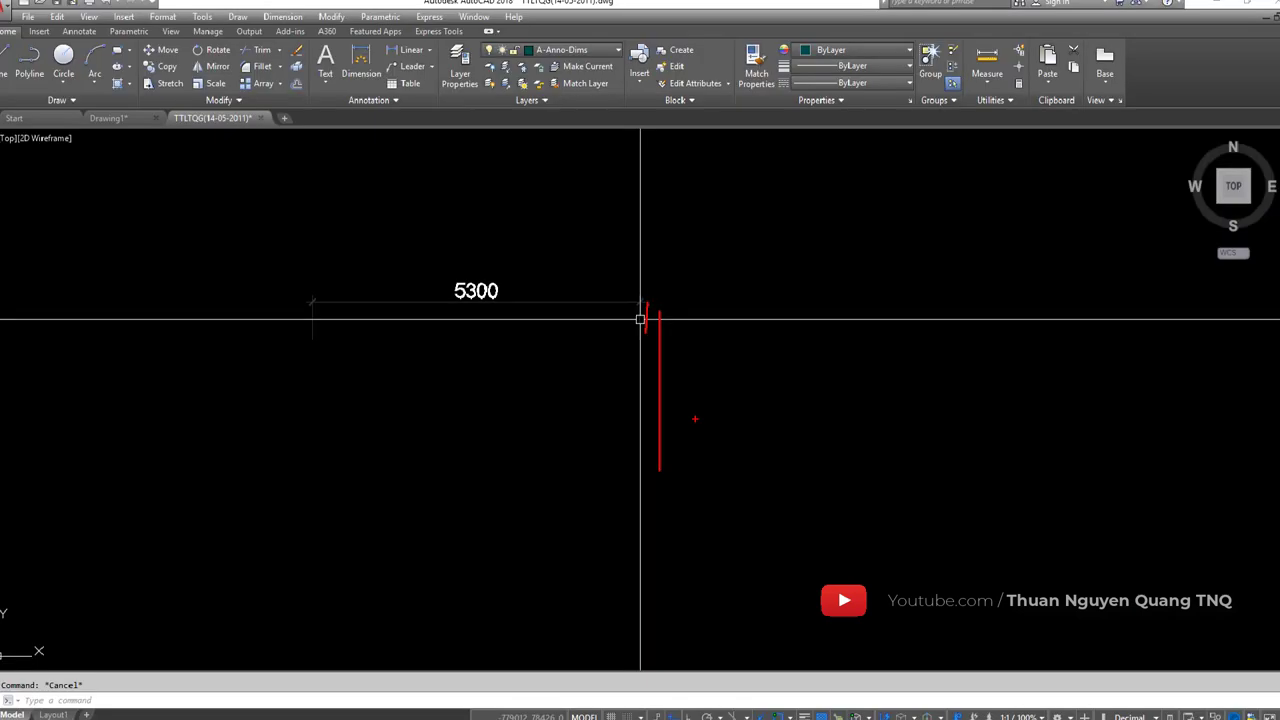
Check the copied 5300 dimension, recentre it, and begin DIMSTYLE with D
click(470, 314)
click(452, 358)
key(Escape)
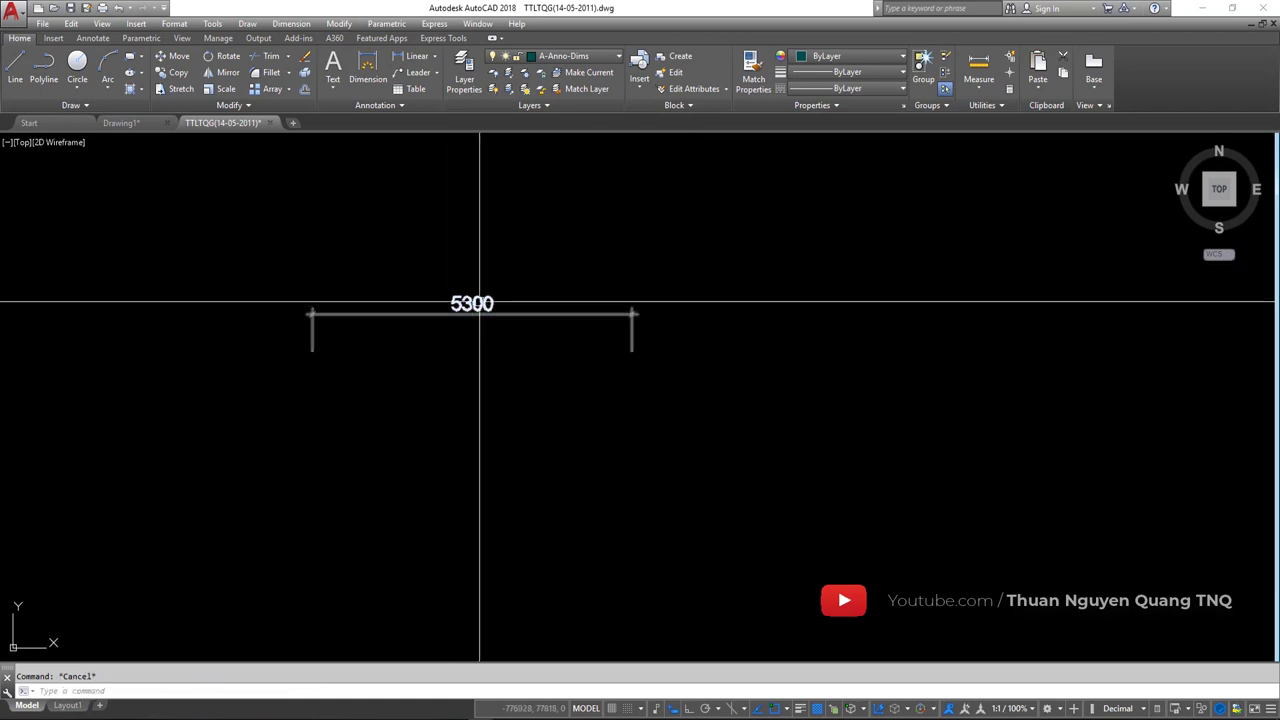
middle_drag(512, 266, 466, 271)
text(d)
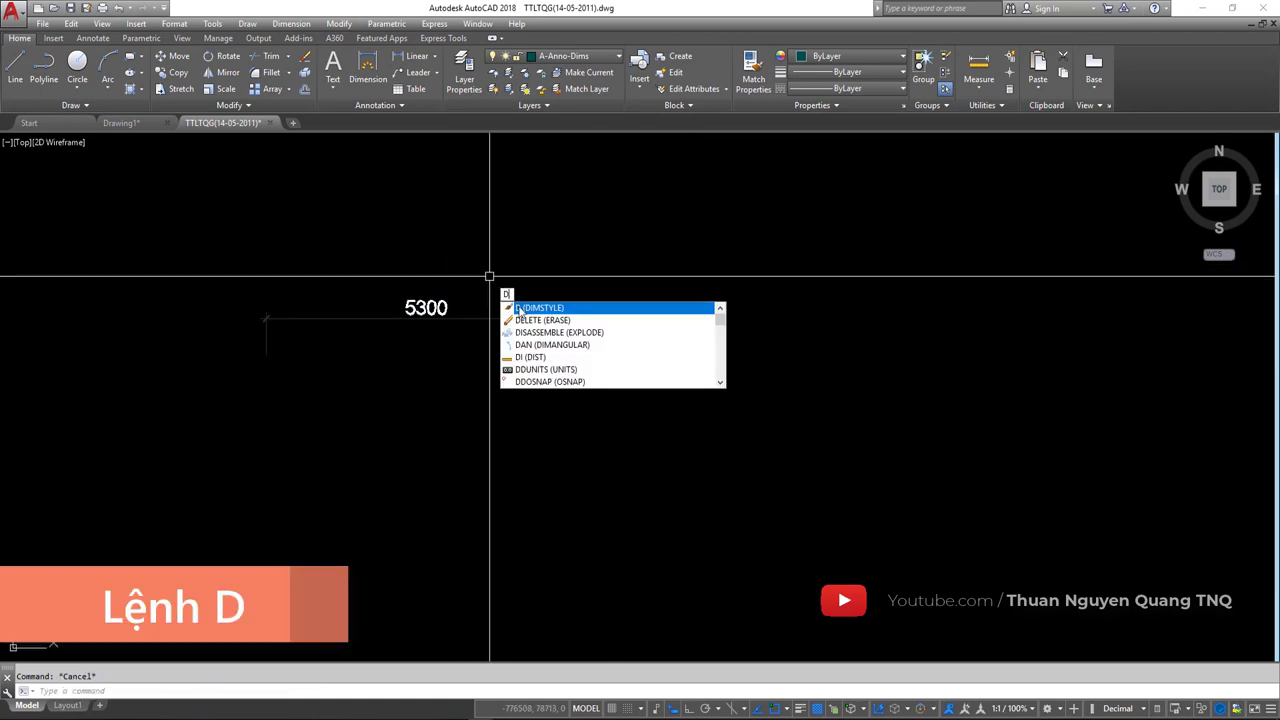
Look over the dimension styles list in the Dimension Style Manager, then close it
click(528, 310)
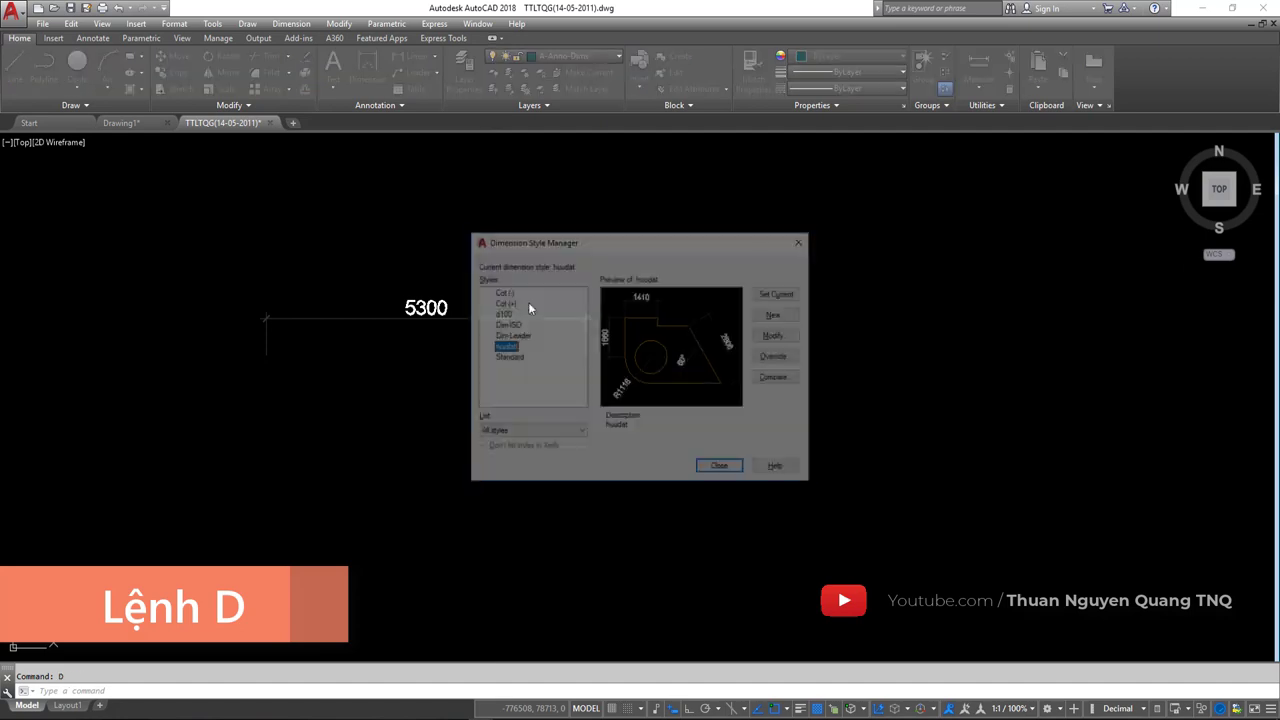
drag(534, 243, 676, 229)
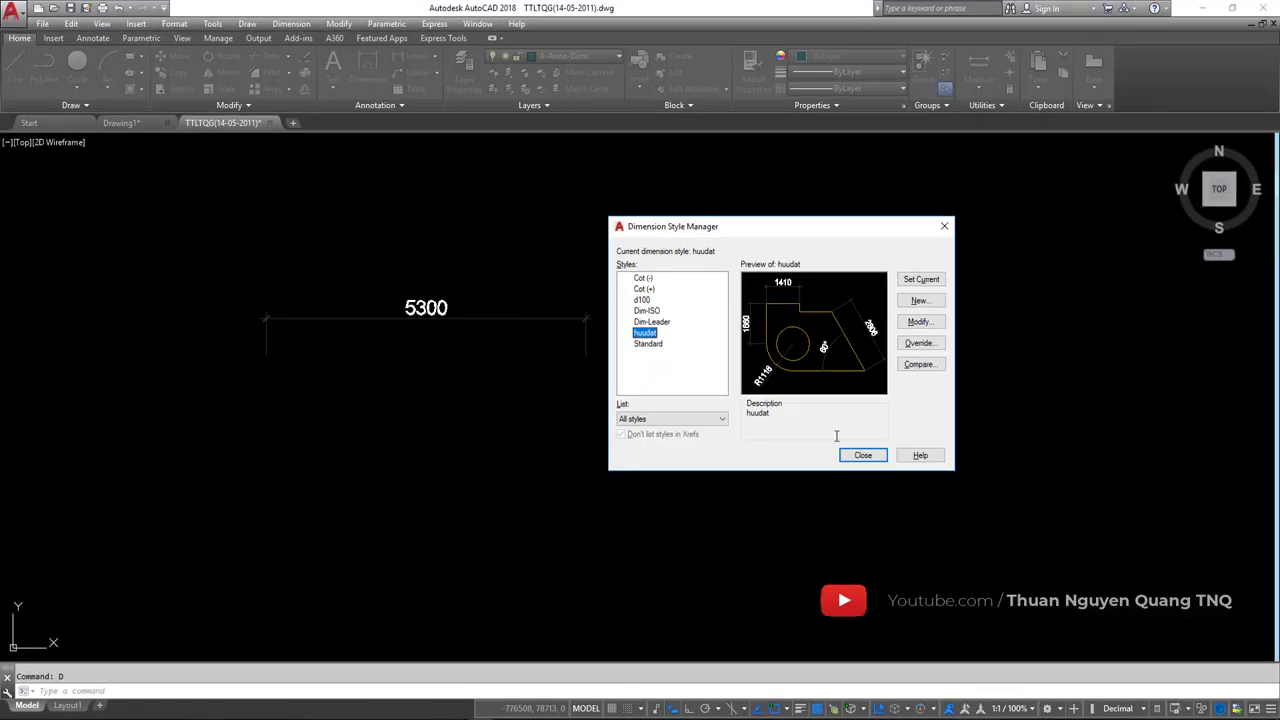
click(856, 455)
Verify in Properties that the 5300 dimension uses huudat, then reopen the Dimension Style Manager
click(425, 320)
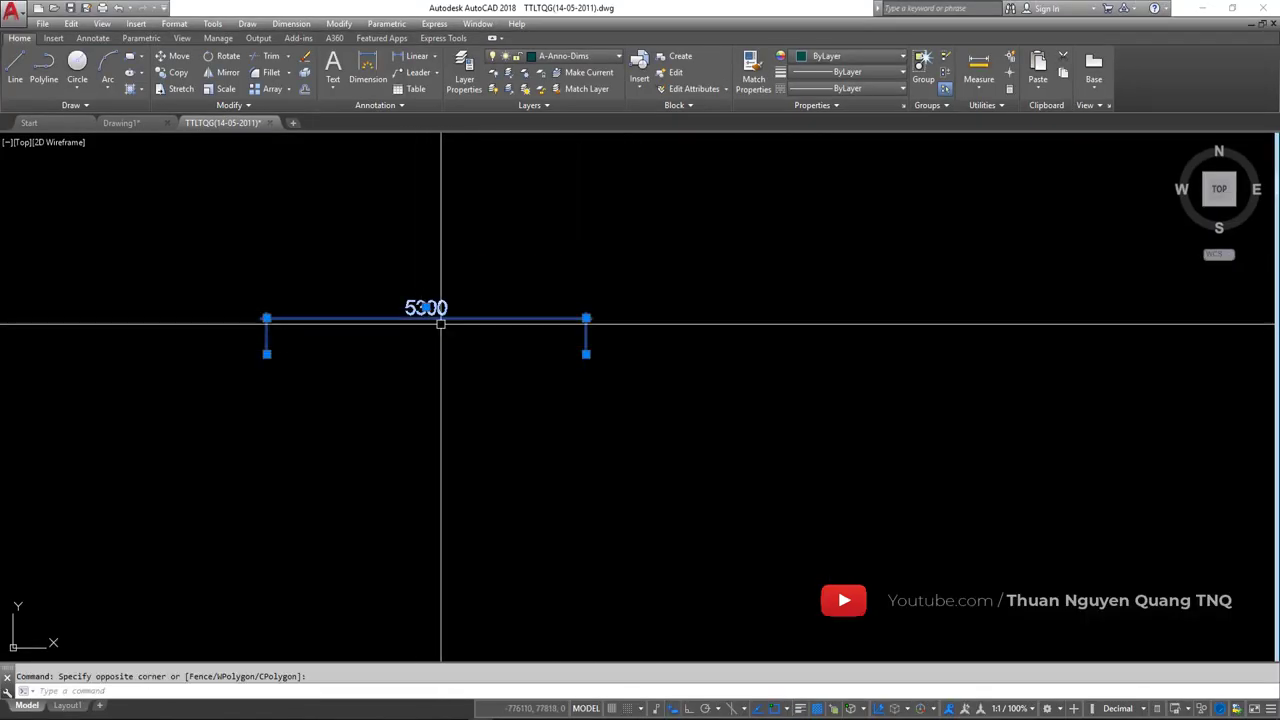
key(ctrl+1)
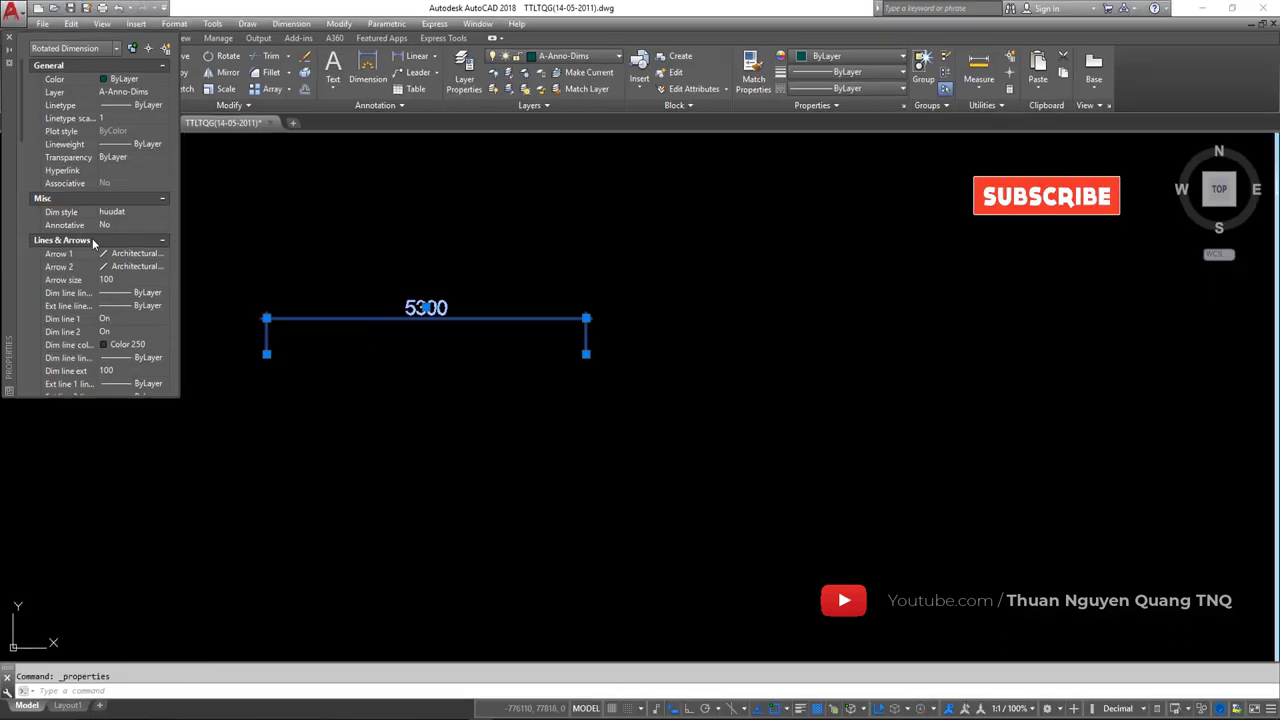
key(Escape)
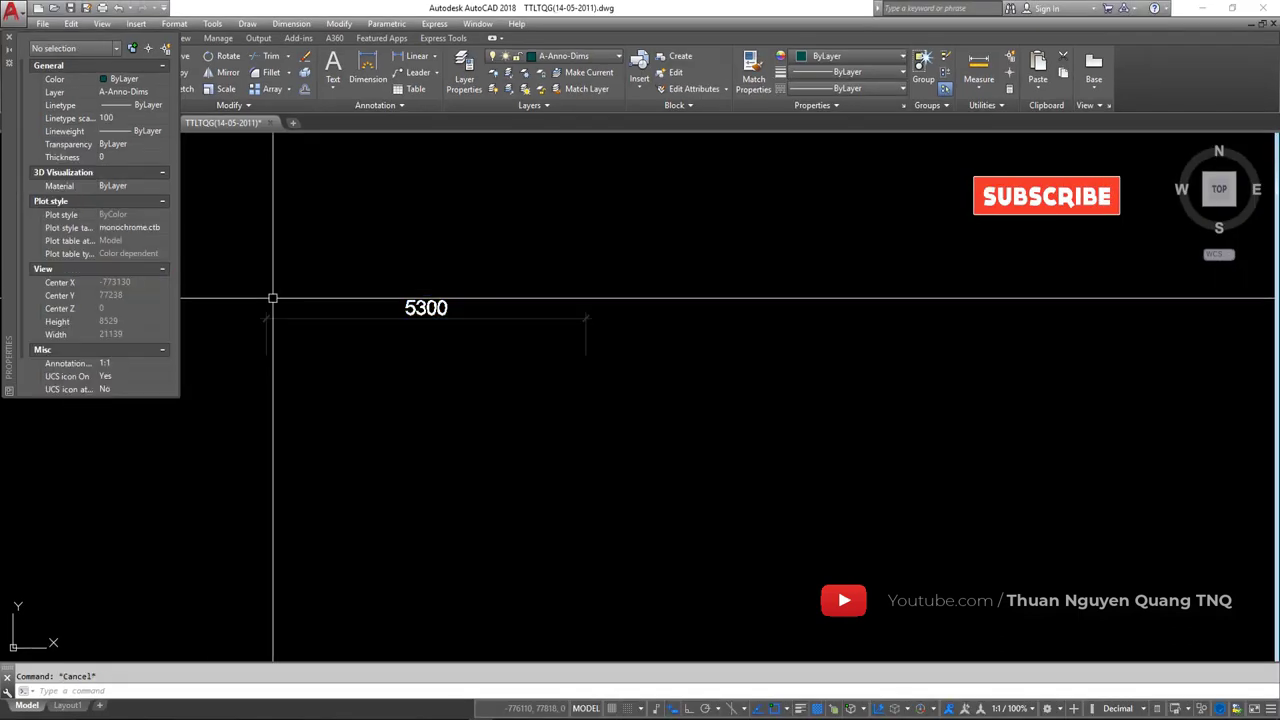
click(10, 40)
click(449, 297)
key(Escape)
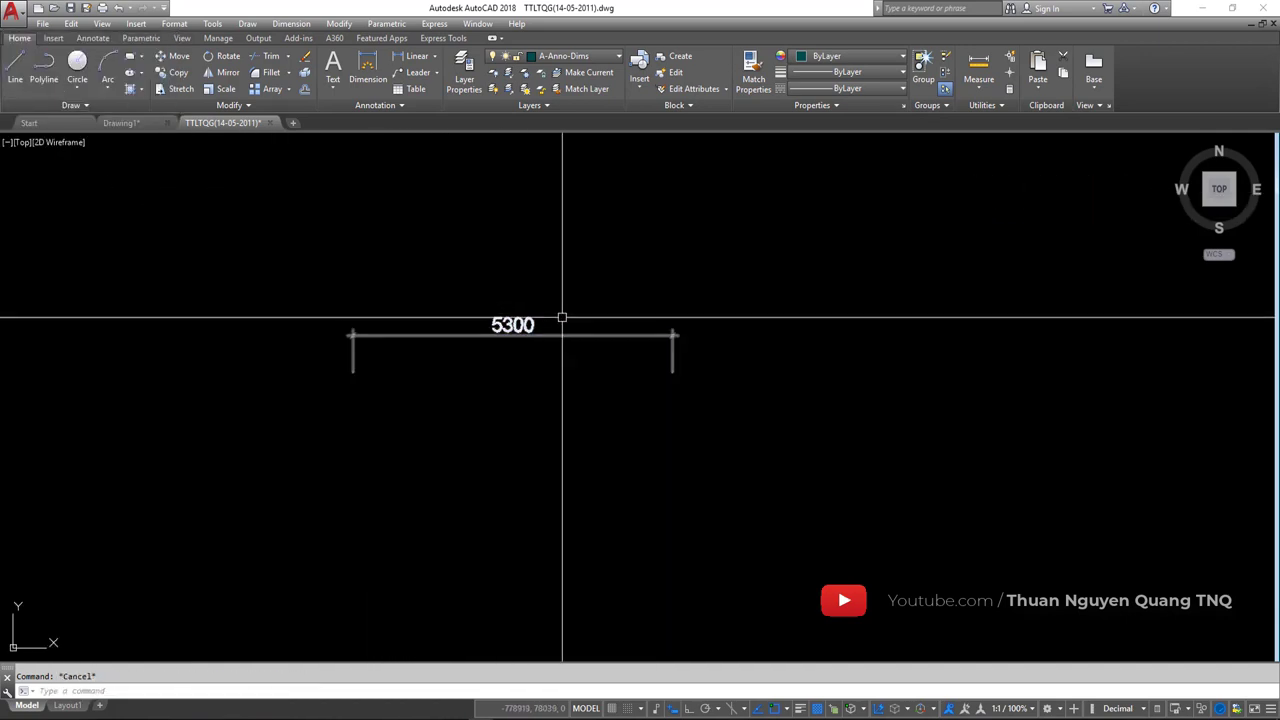
text(d)
key(Return)
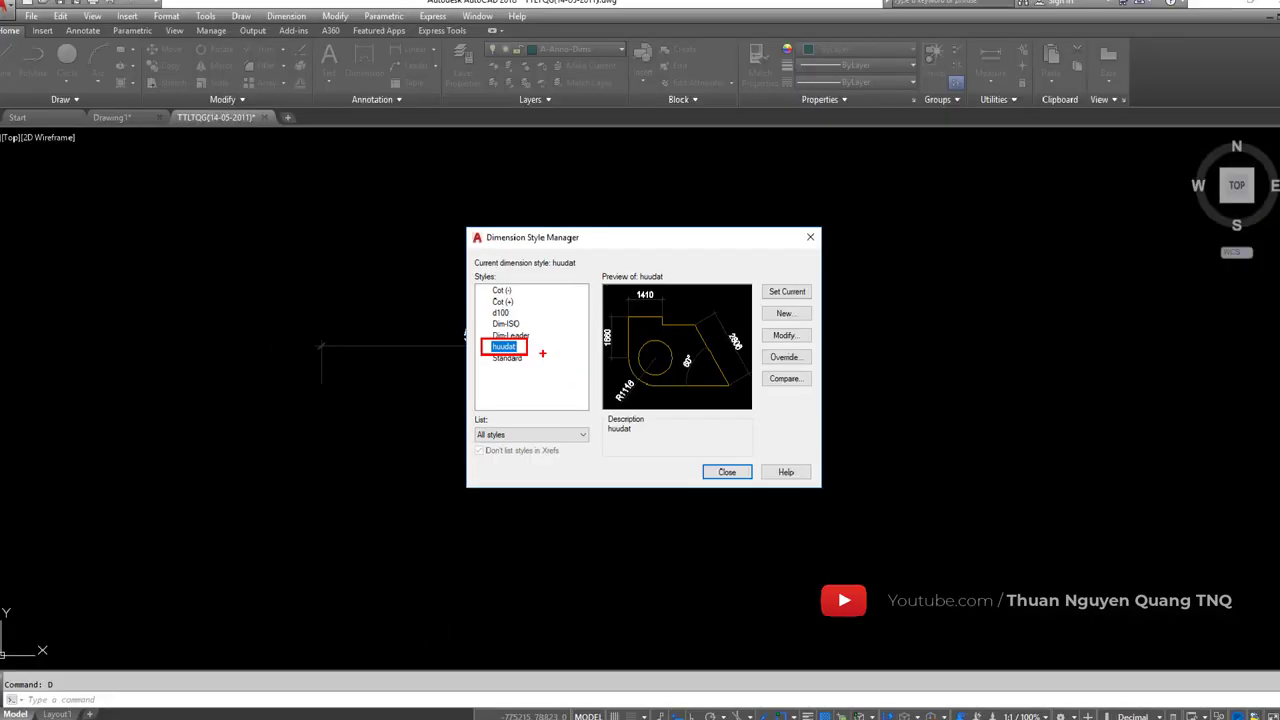
Turn on fixed-length extension lines in the huudat style and zoom to check the result
click(778, 336)
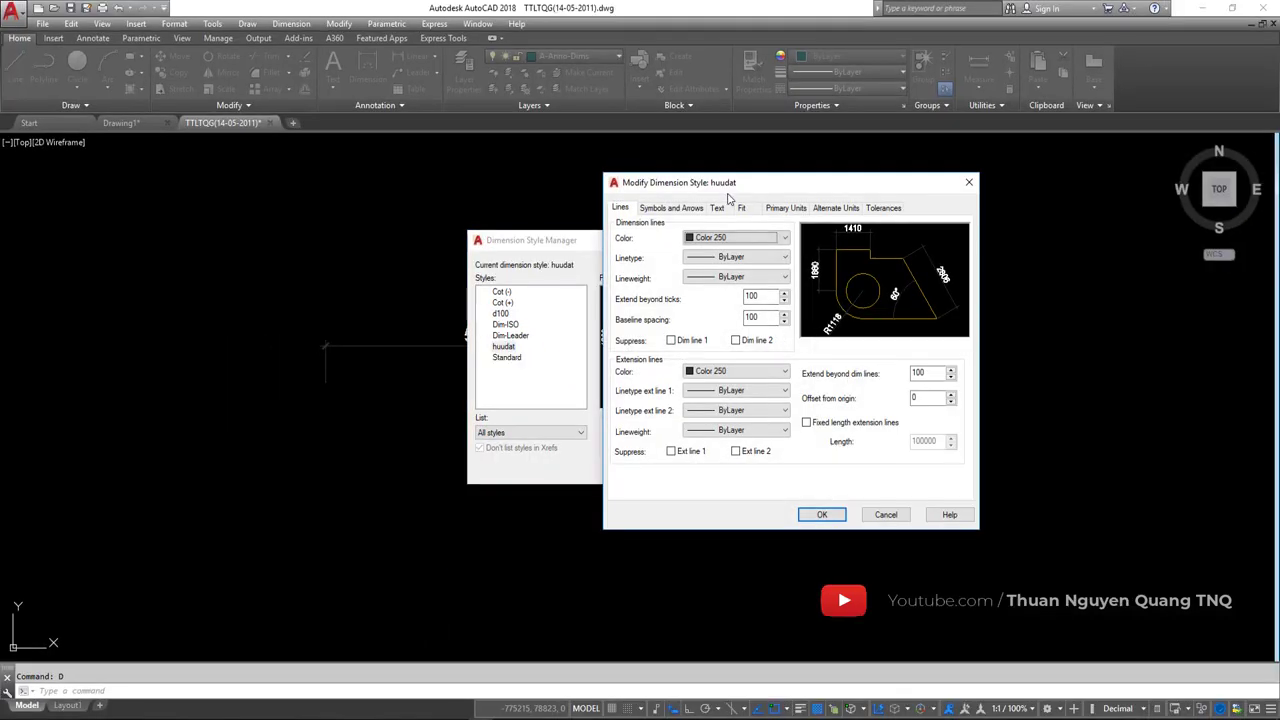
mouse_move(728, 195)
mouse_down()
mouse_move(758, 200)
mouse_move(697, 181)
mouse_up()
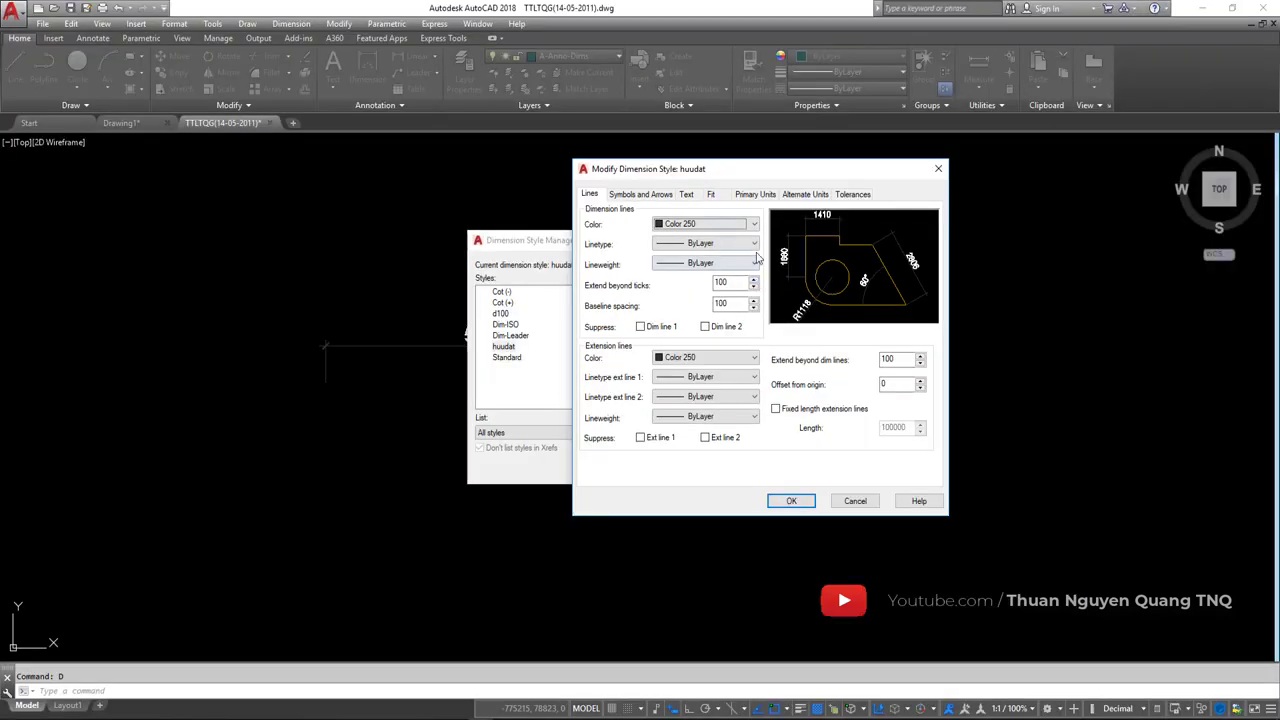
drag(676, 176, 649, 177)
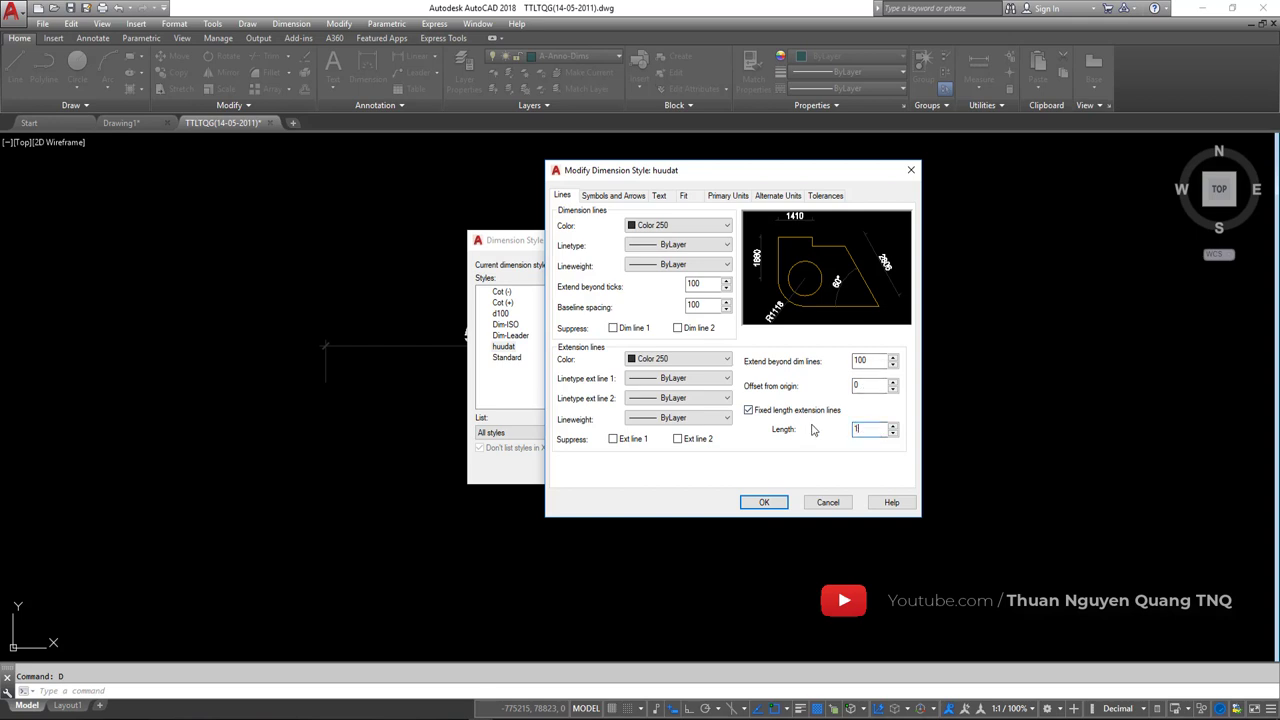
click(764, 503)
click(722, 469)
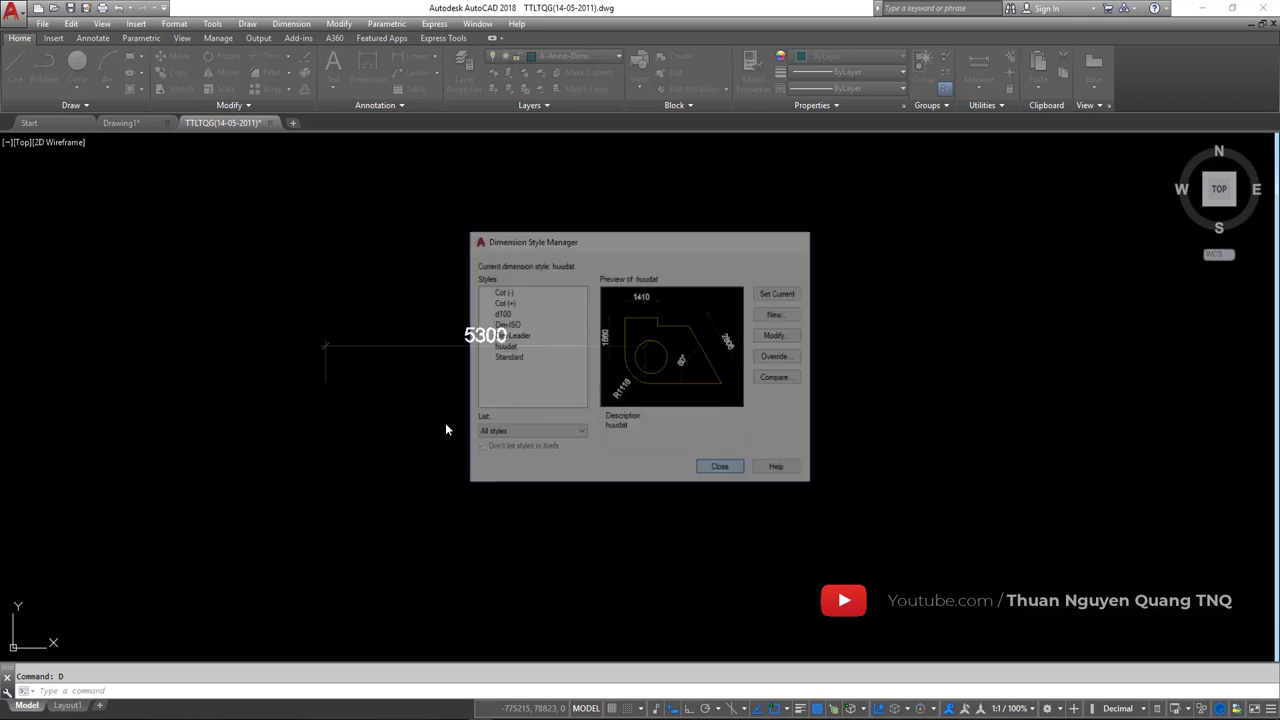
scroll(659, 328, up, 5)
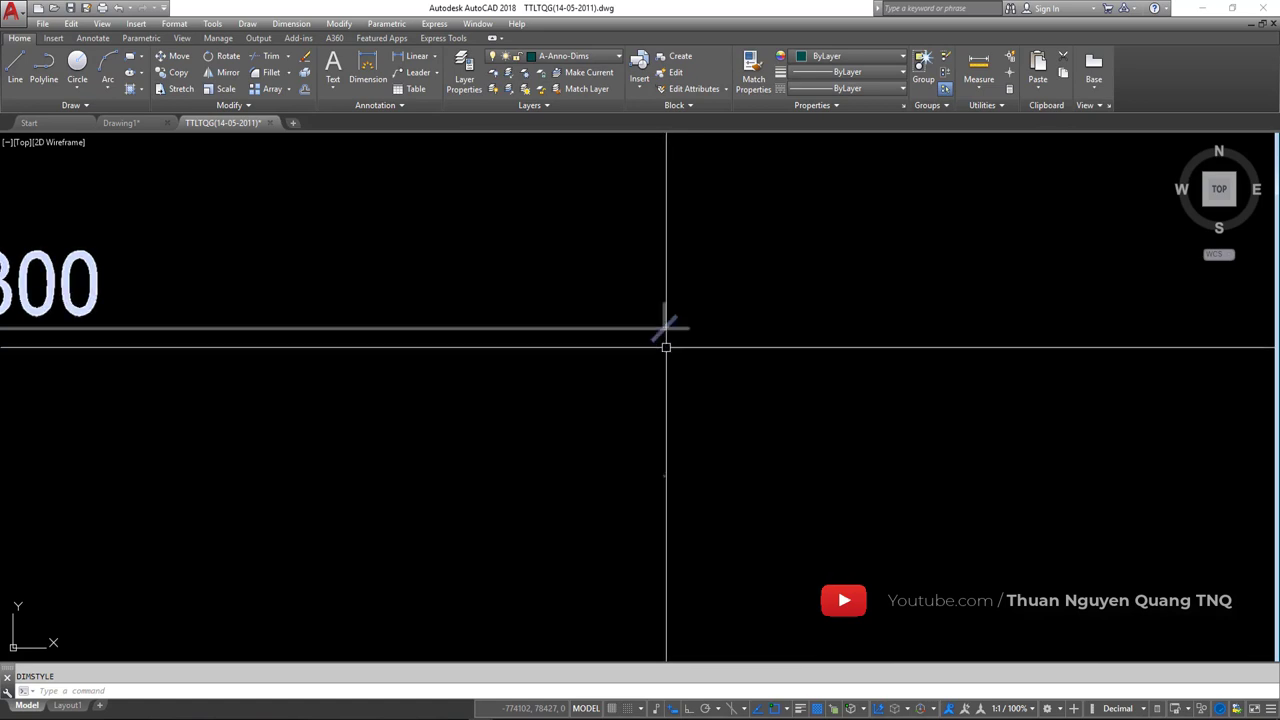
scroll(647, 354, down, 5)
Re-edit huudat to apply a 100 extension line length and zoom to inspect the 5300 dimension
key(Return)
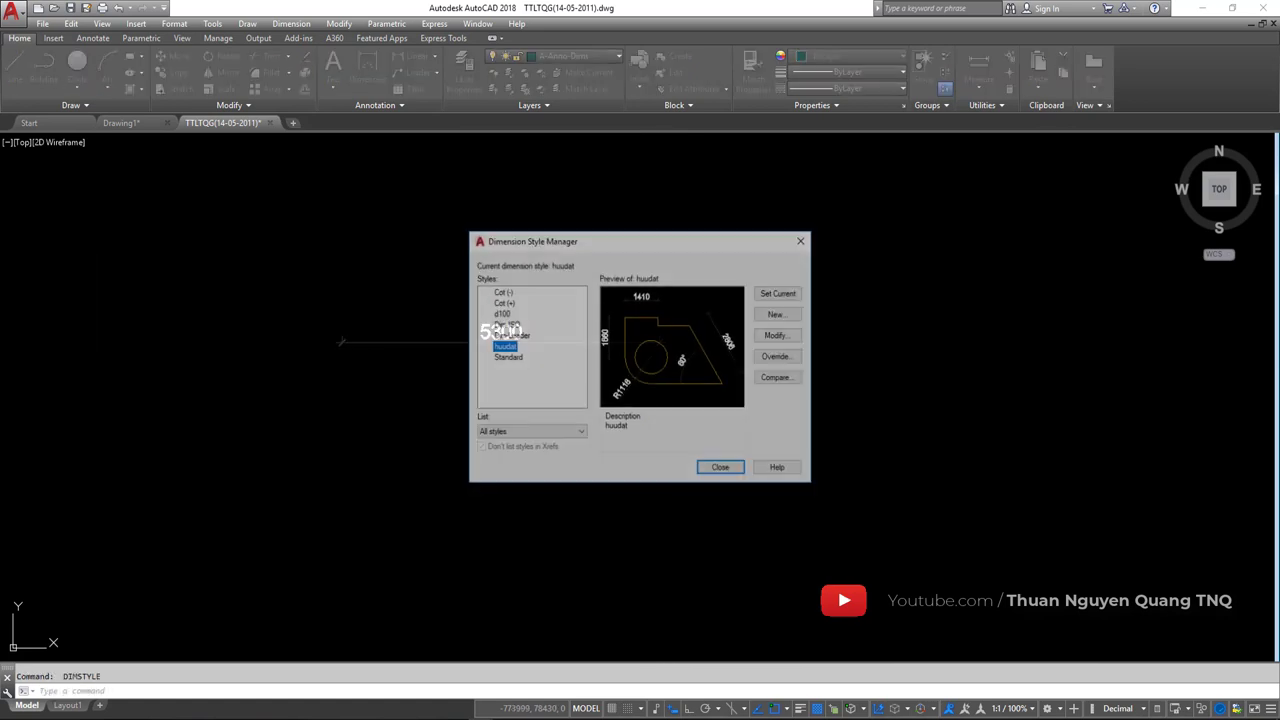
click(779, 336)
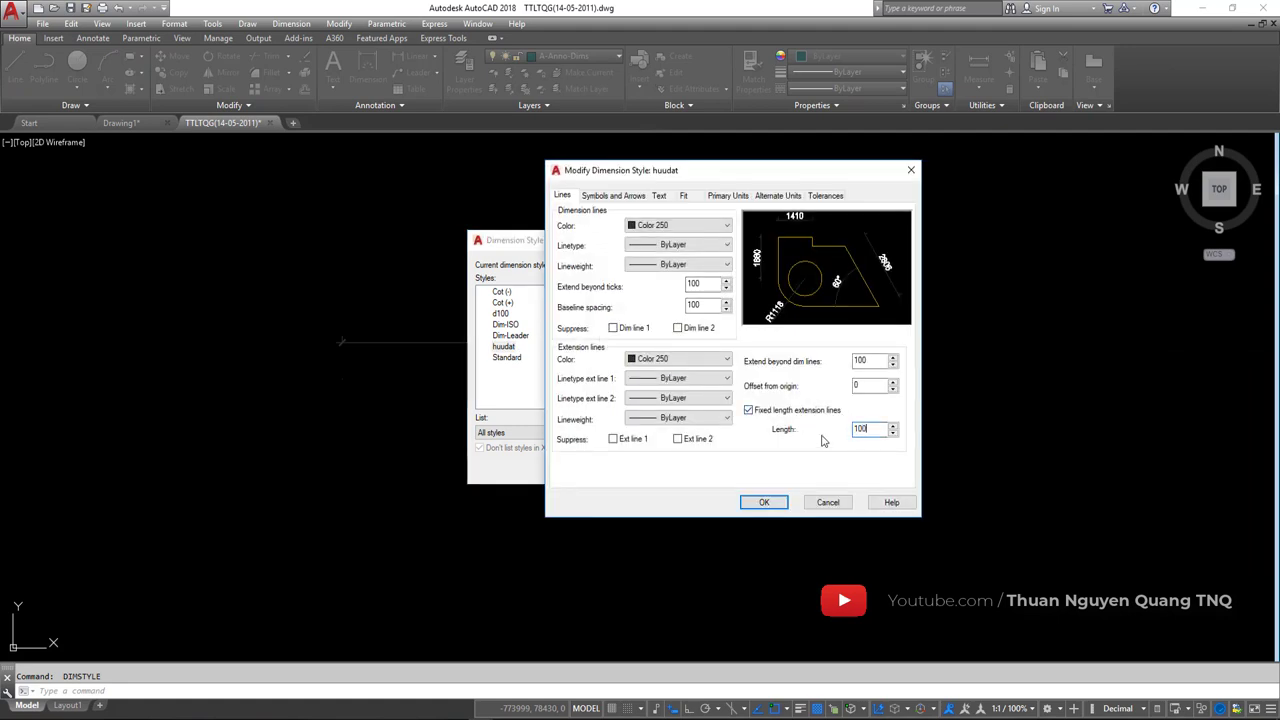
click(782, 499)
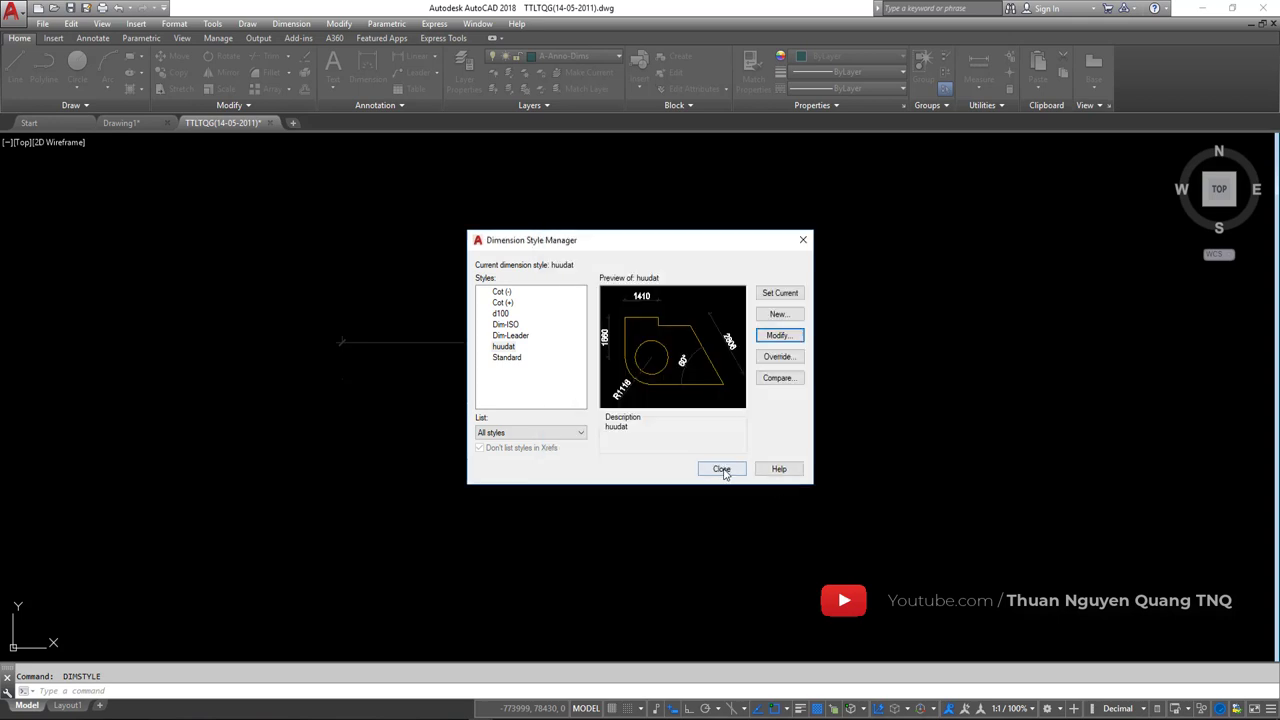
click(731, 476)
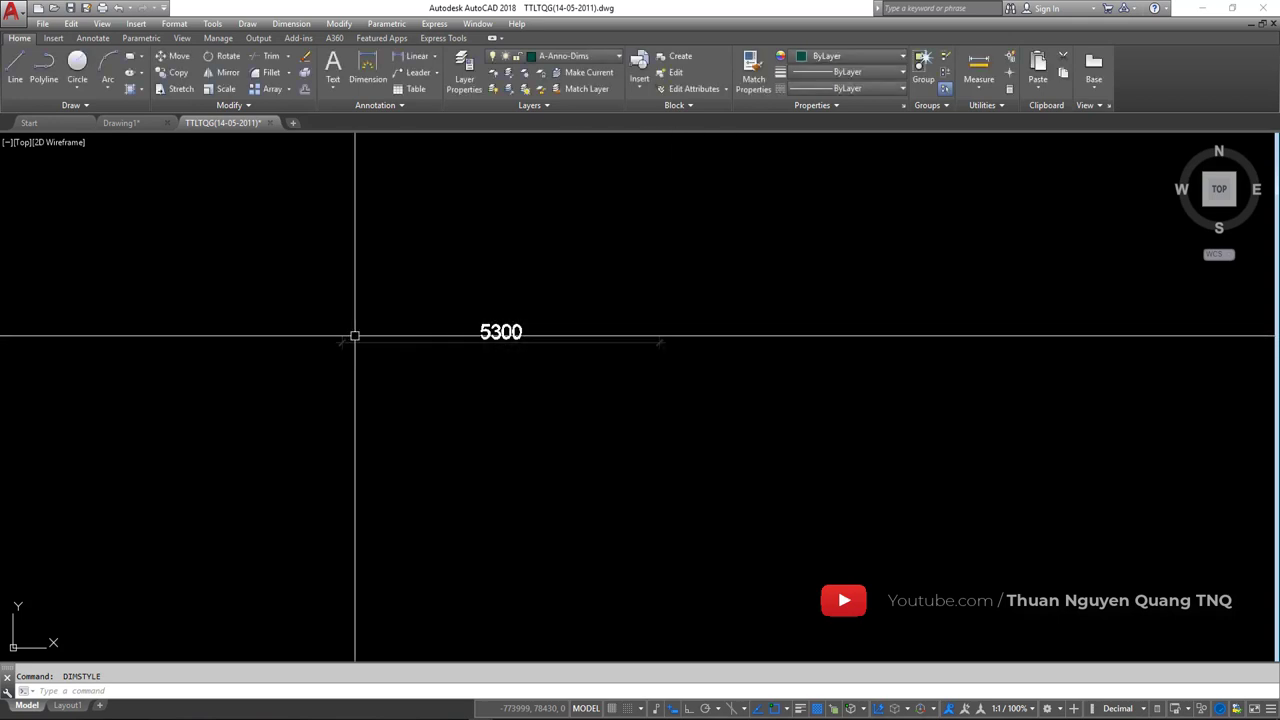
scroll(353, 352, up, 4)
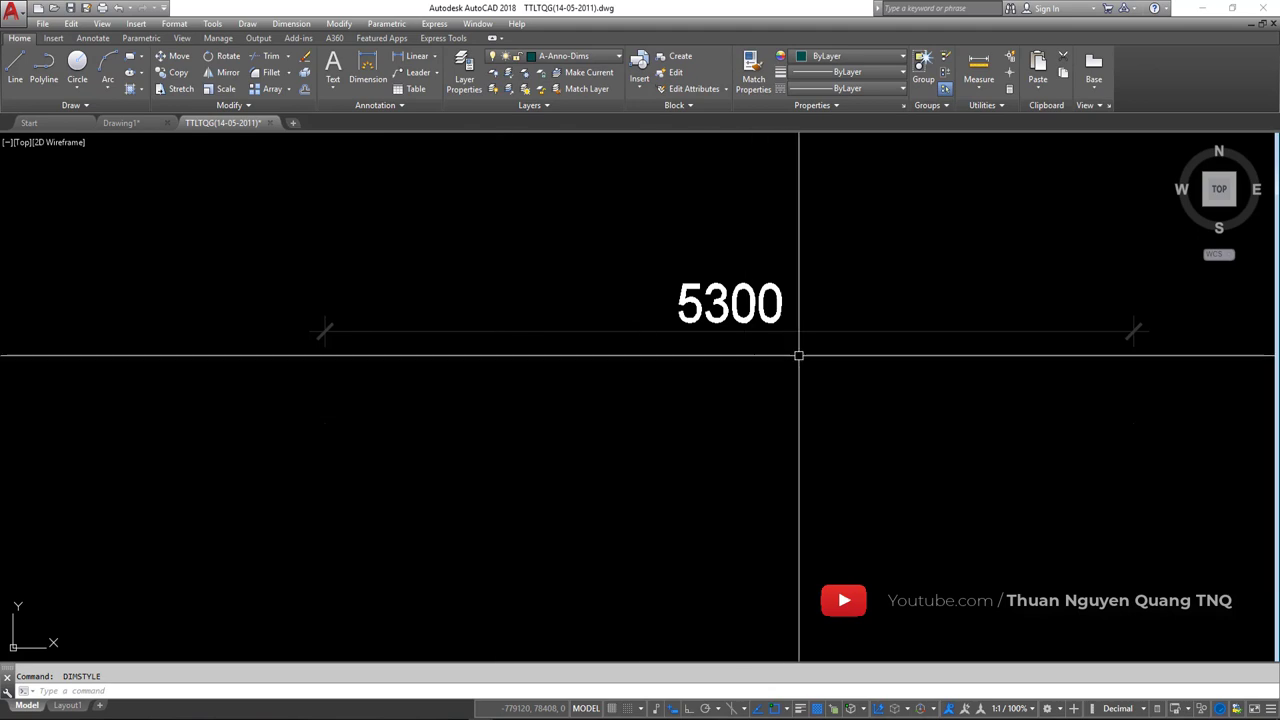
scroll(789, 363, up, 3)
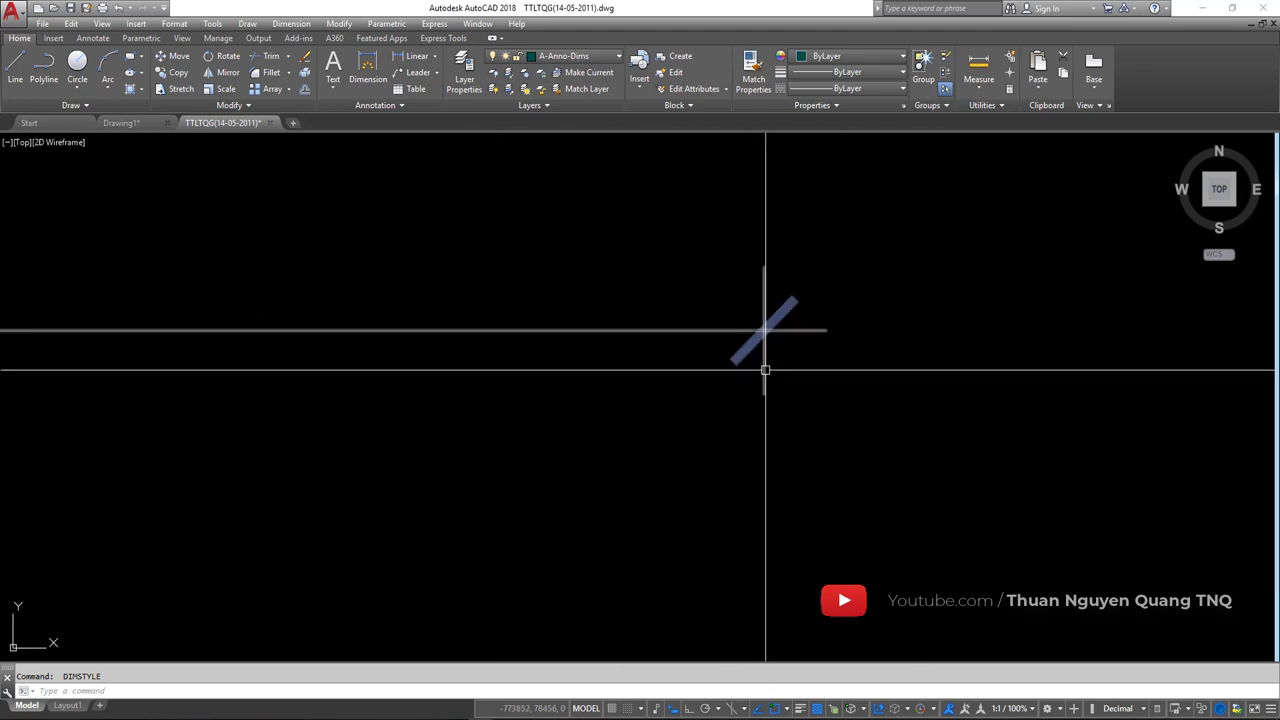
scroll(765, 385, down, 3)
scroll(763, 382, down, 3)
Edit the huudat style once more, applying a 2000 fixed extension line length
key(Return)
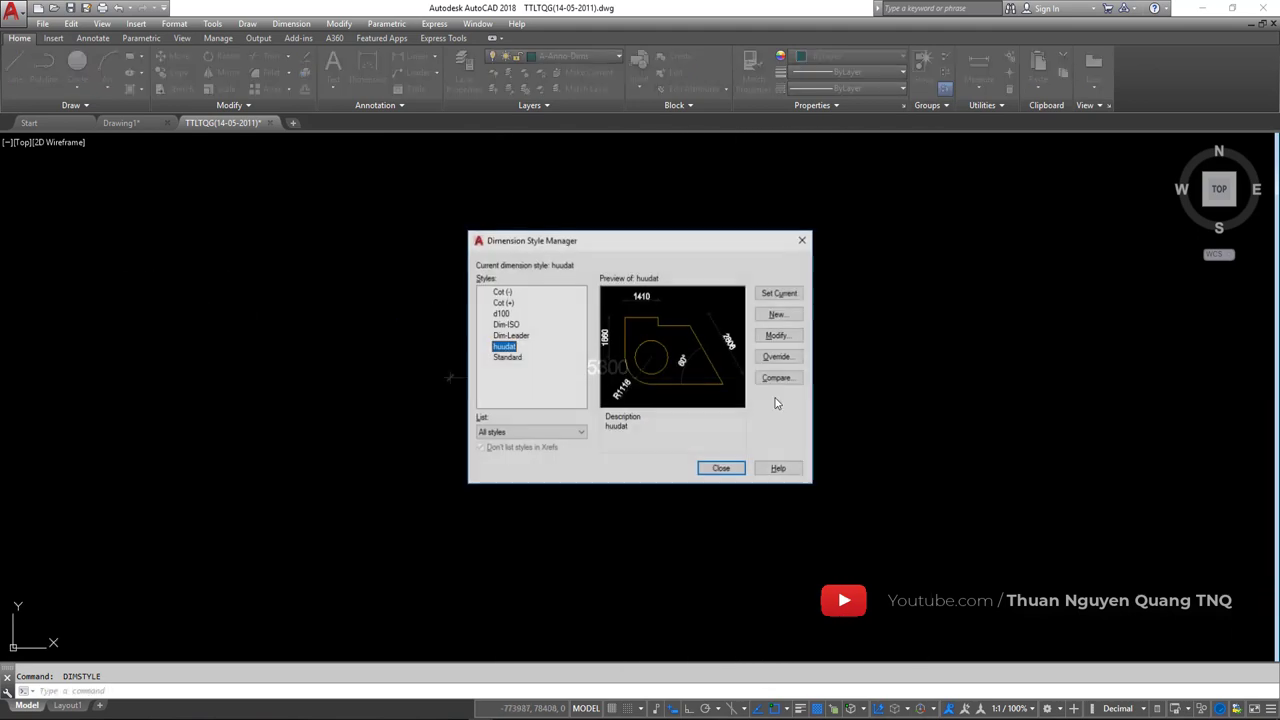
click(787, 340)
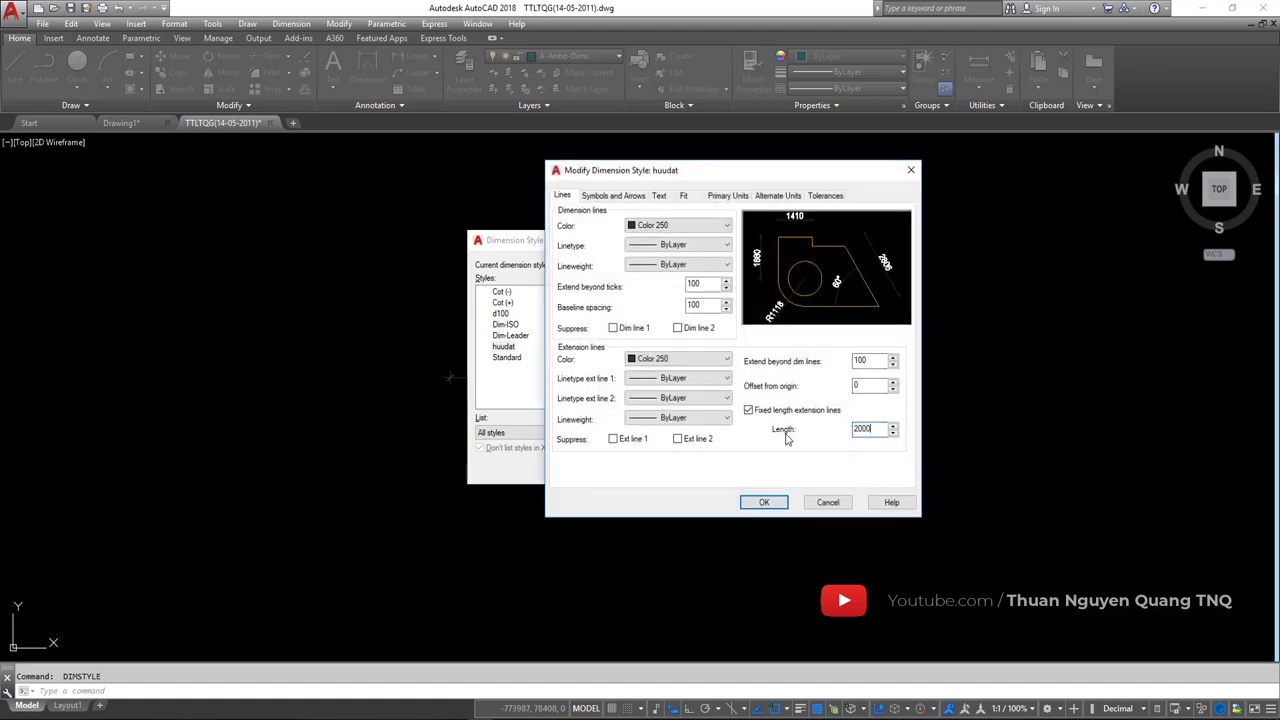
click(764, 502)
key(Escape)
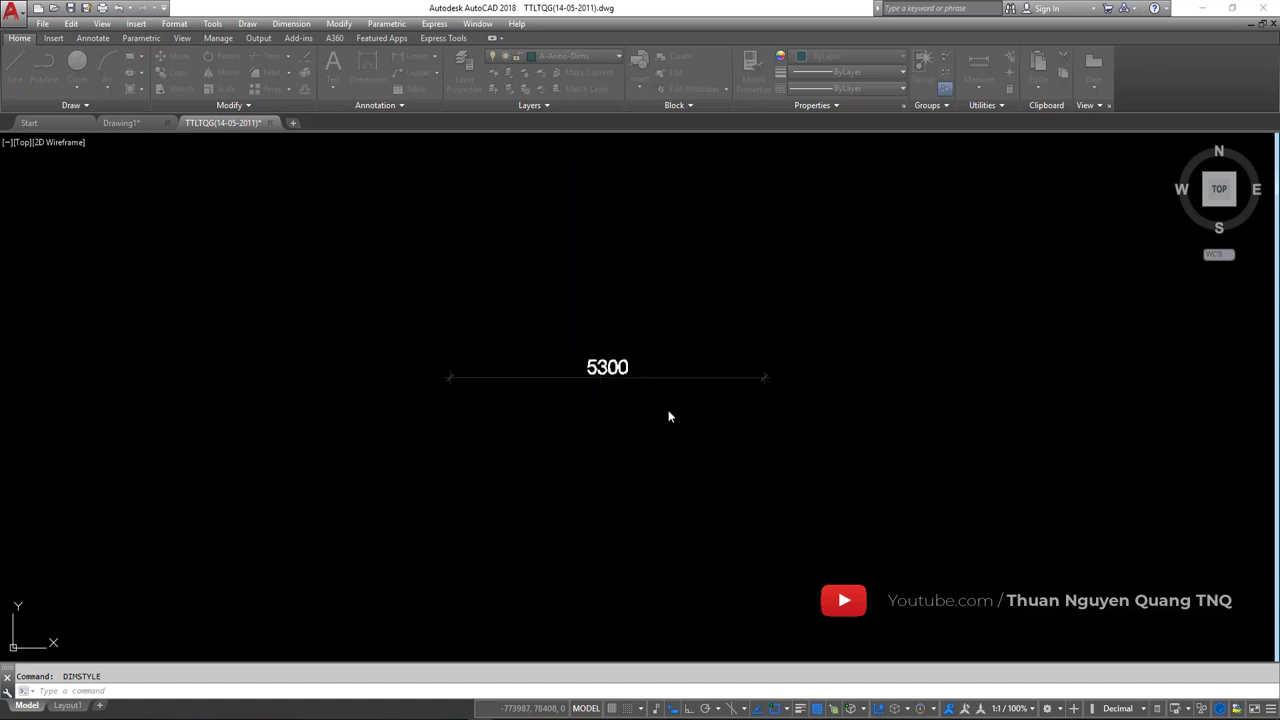
Select the copied 5300 dimension, undoing a stray selection along the way
click(510, 399)
click(447, 410)
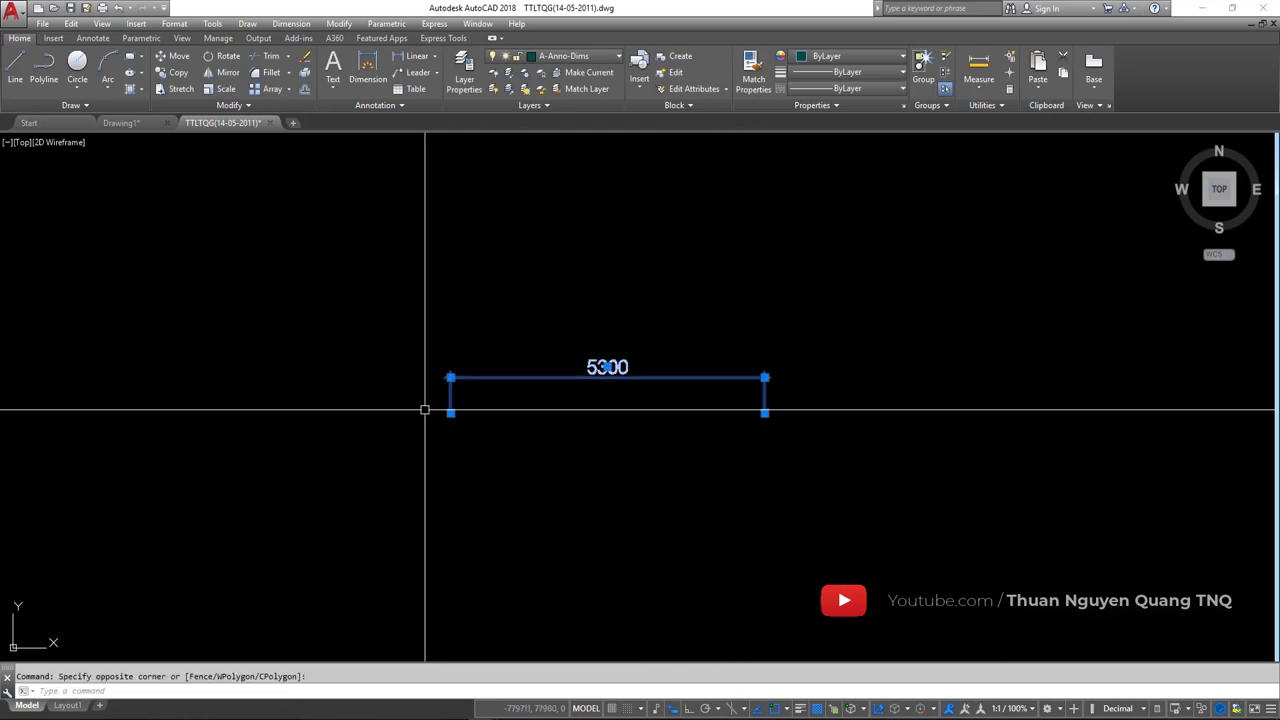
key(ctrl+z)
scroll(517, 466, down, 2)
scroll(518, 435, up, 4)
click(518, 435)
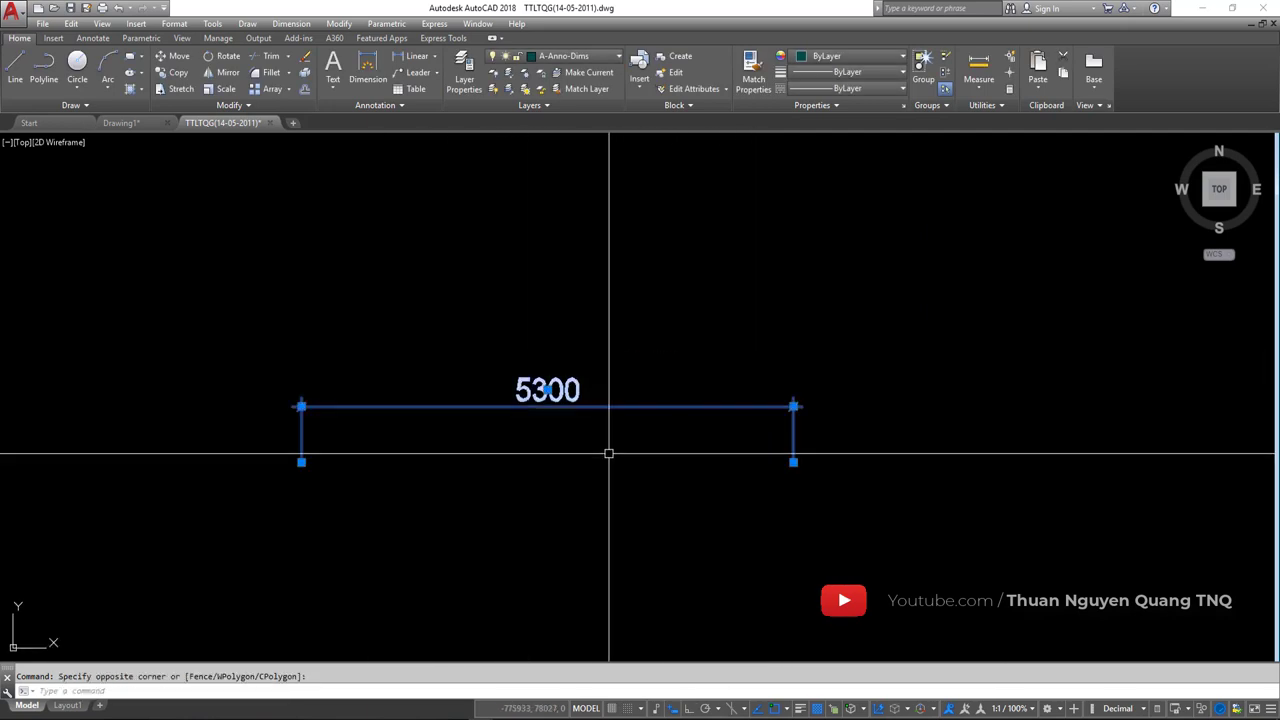
key(Escape)
click(792, 434)
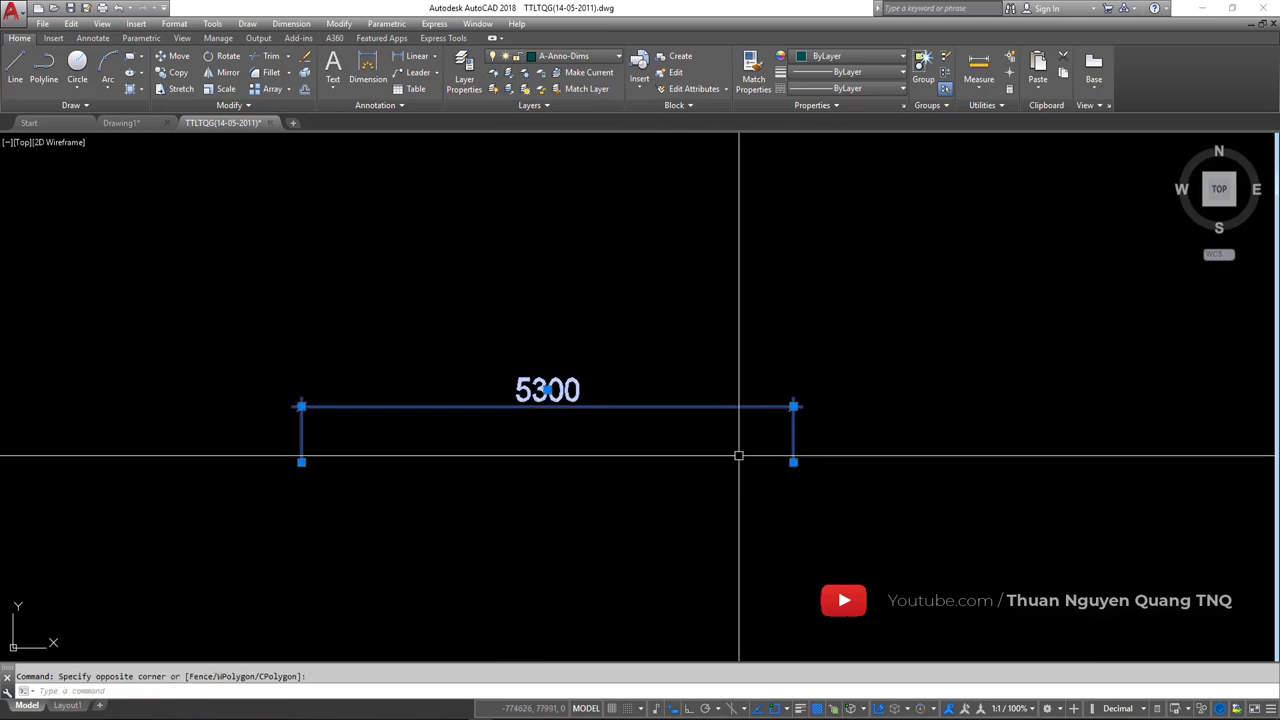
key(Escape)
click(700, 374)
click(789, 410)
Grip-stretch the 5300 dimension line upward, then pull it back down lower
click(793, 407)
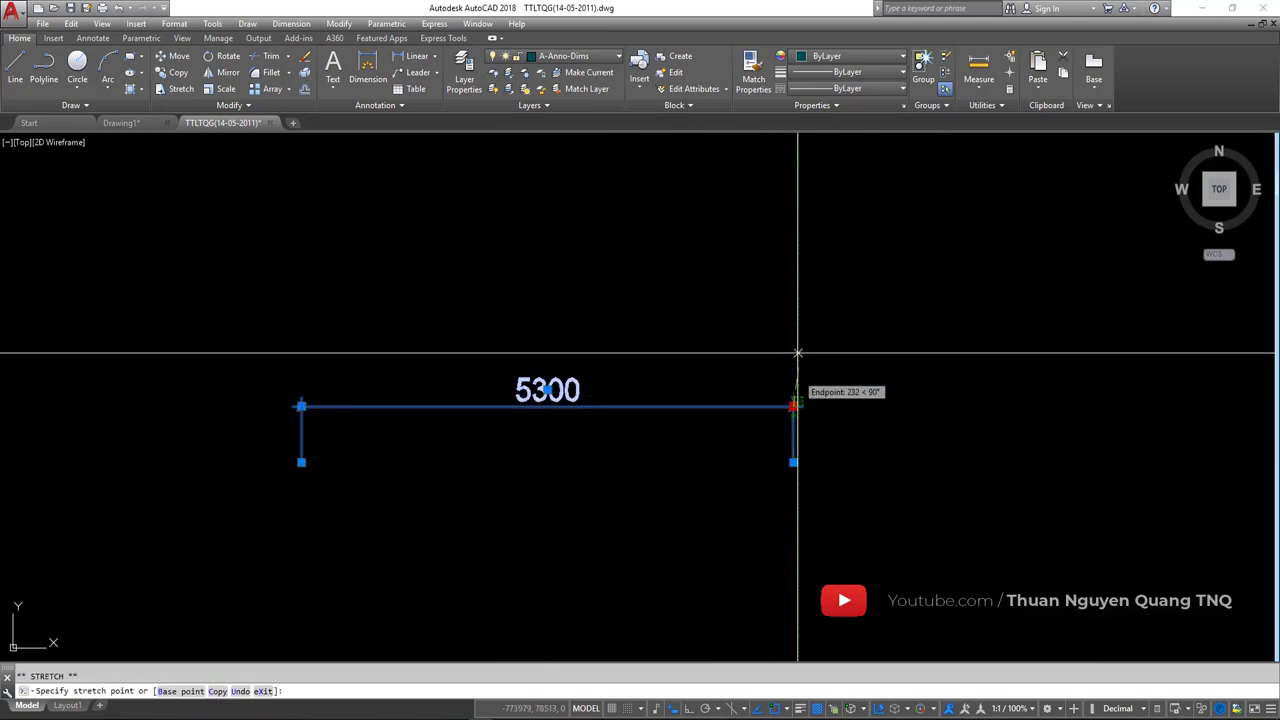
click(794, 266)
click(793, 267)
scroll(786, 294, down, 4)
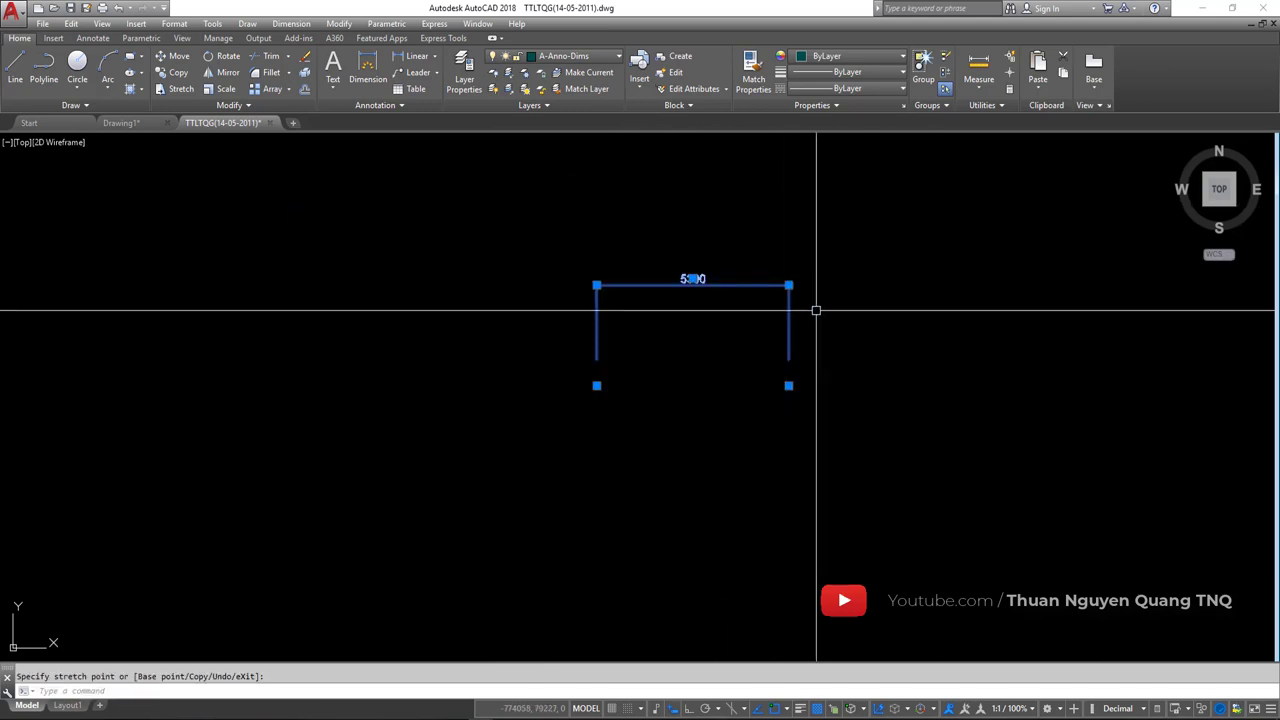
middle_drag(817, 309, 666, 423)
click(670, 320)
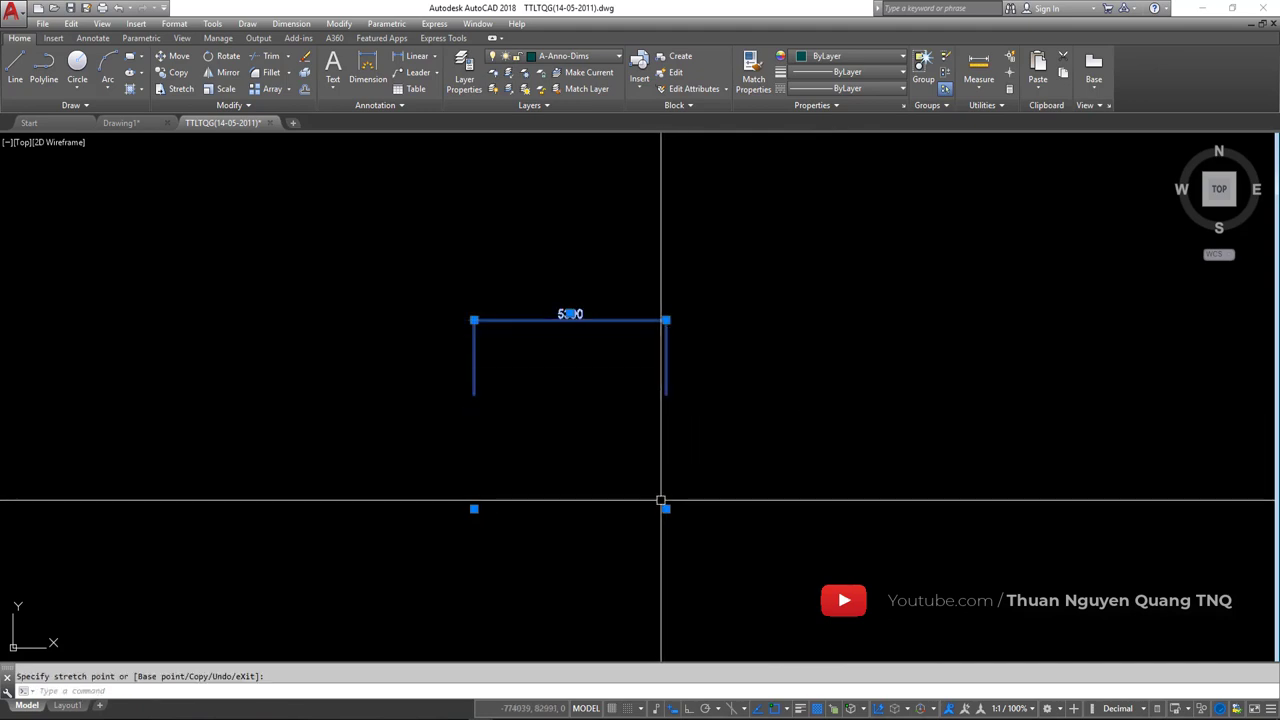
scroll(664, 506, up, 2)
click(667, 208)
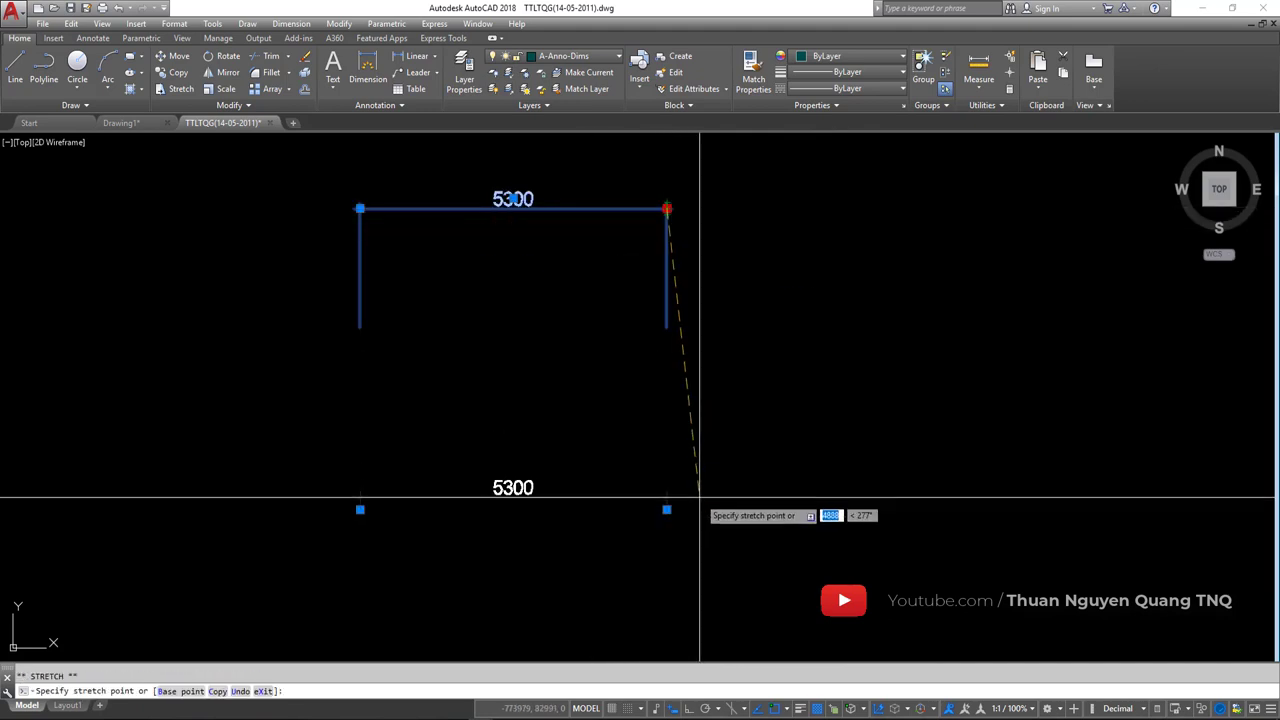
click(667, 461)
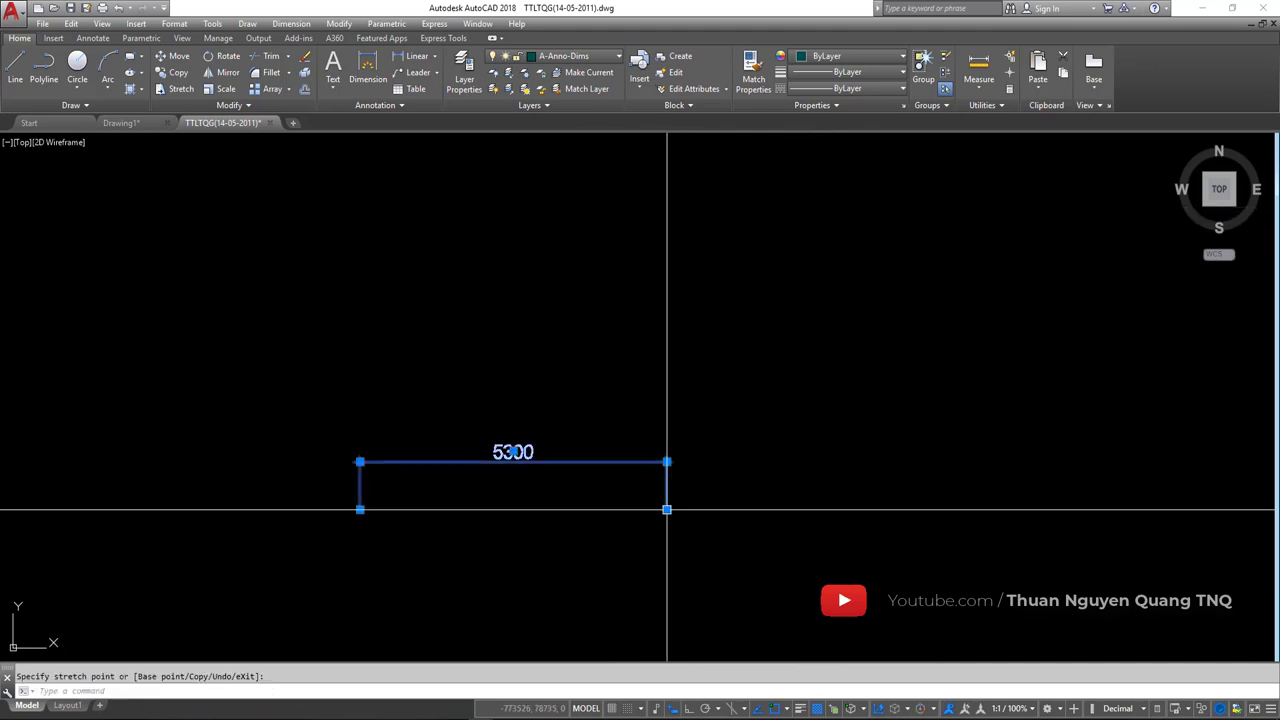
Raise the 5300 dimension line higher again, deselect it, and open the Dimension Style Manager
scroll(667, 509, up, 4)
scroll(666, 408, down, 6)
click(666, 399)
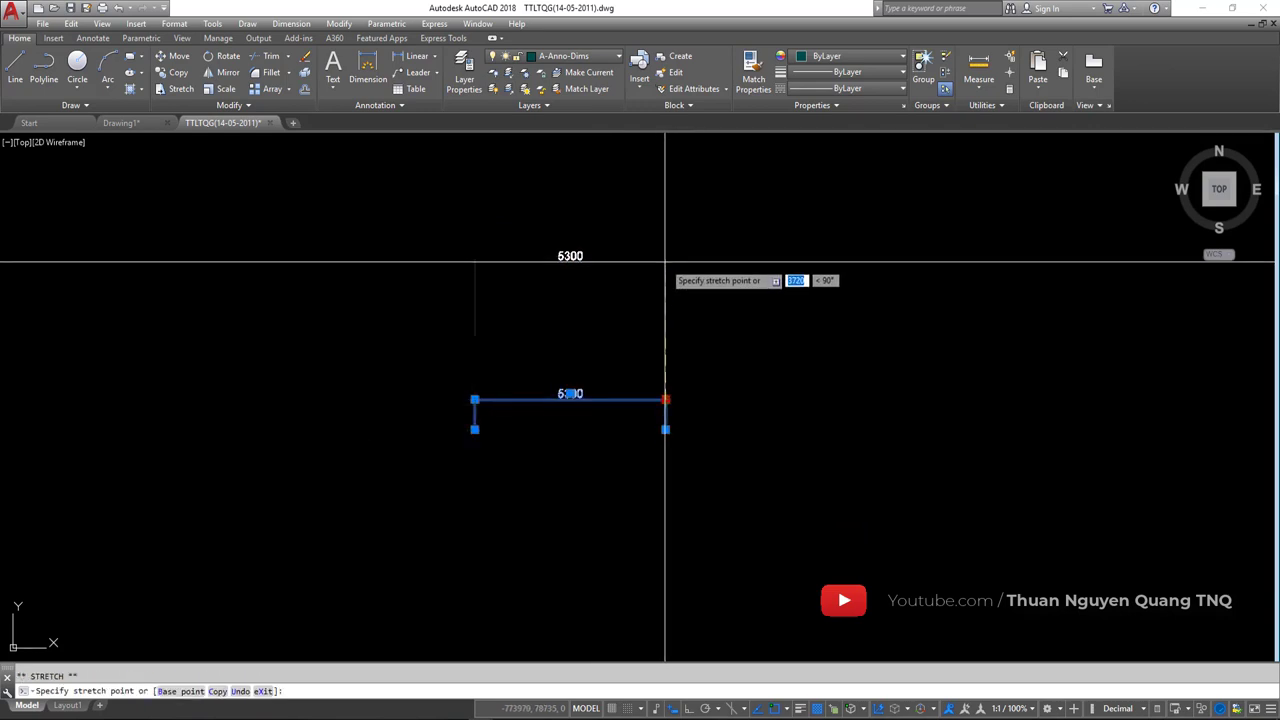
click(665, 262)
scroll(686, 366, up, 2)
middle_drag(669, 366, 686, 443)
click(605, 353)
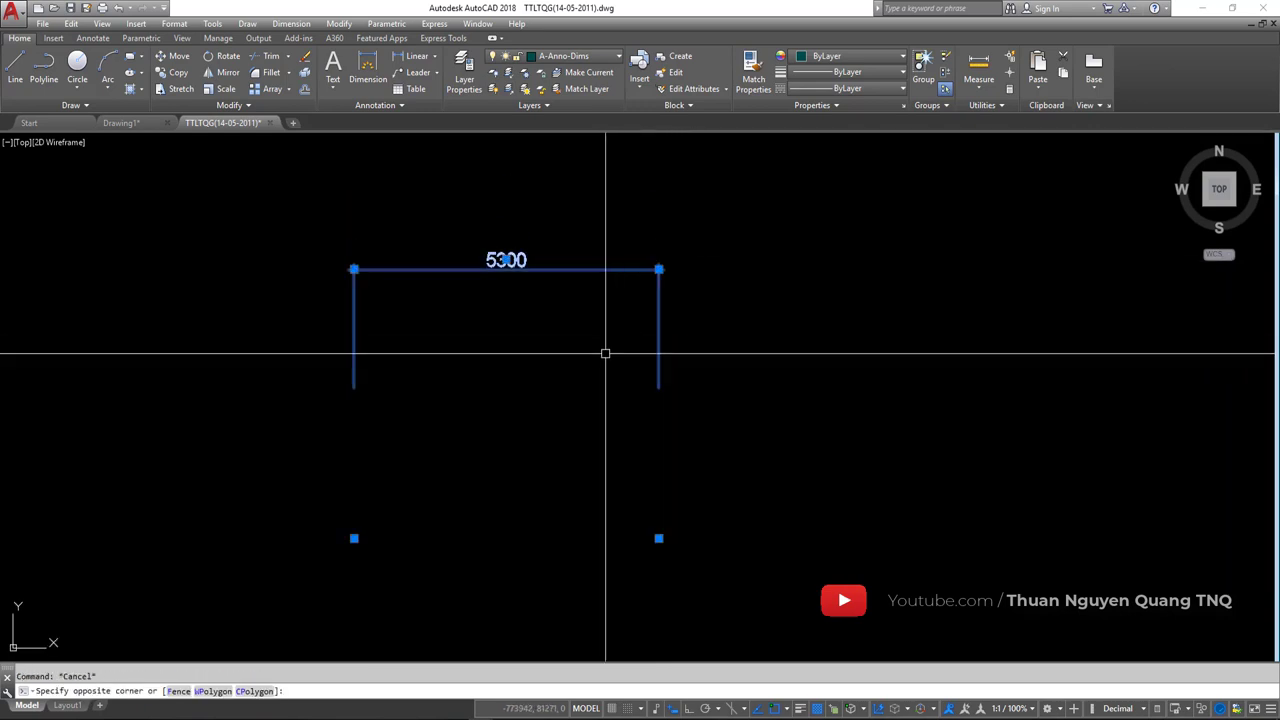
click(657, 271)
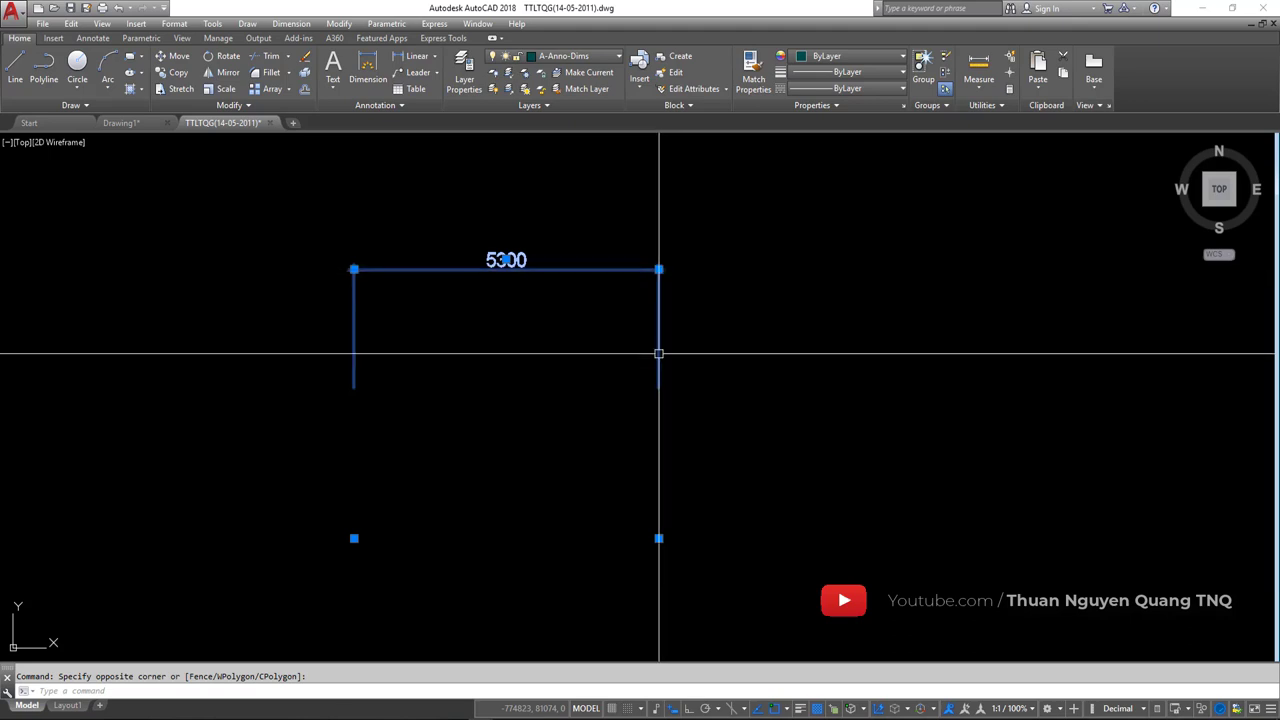
key(Escape)
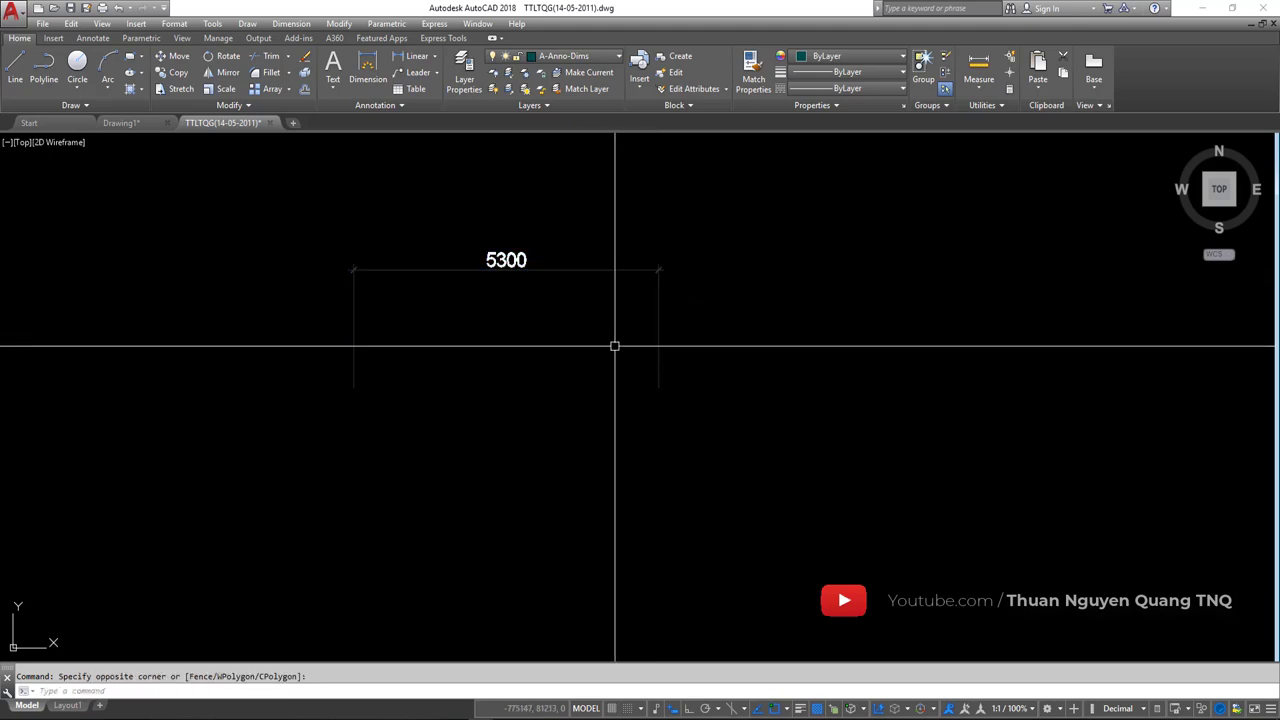
text(d)
key(Return)
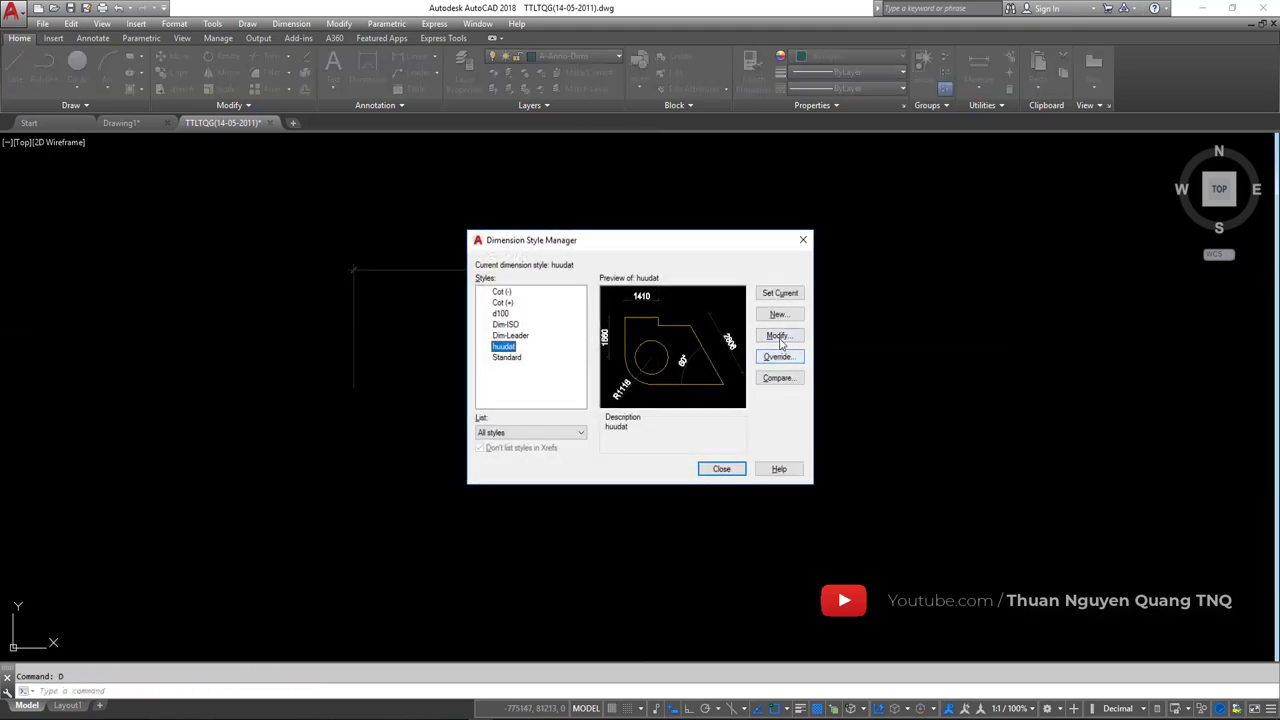
Confirm huudat keeps fixed-length extension lines at 1000 and close the style manager
click(779, 337)
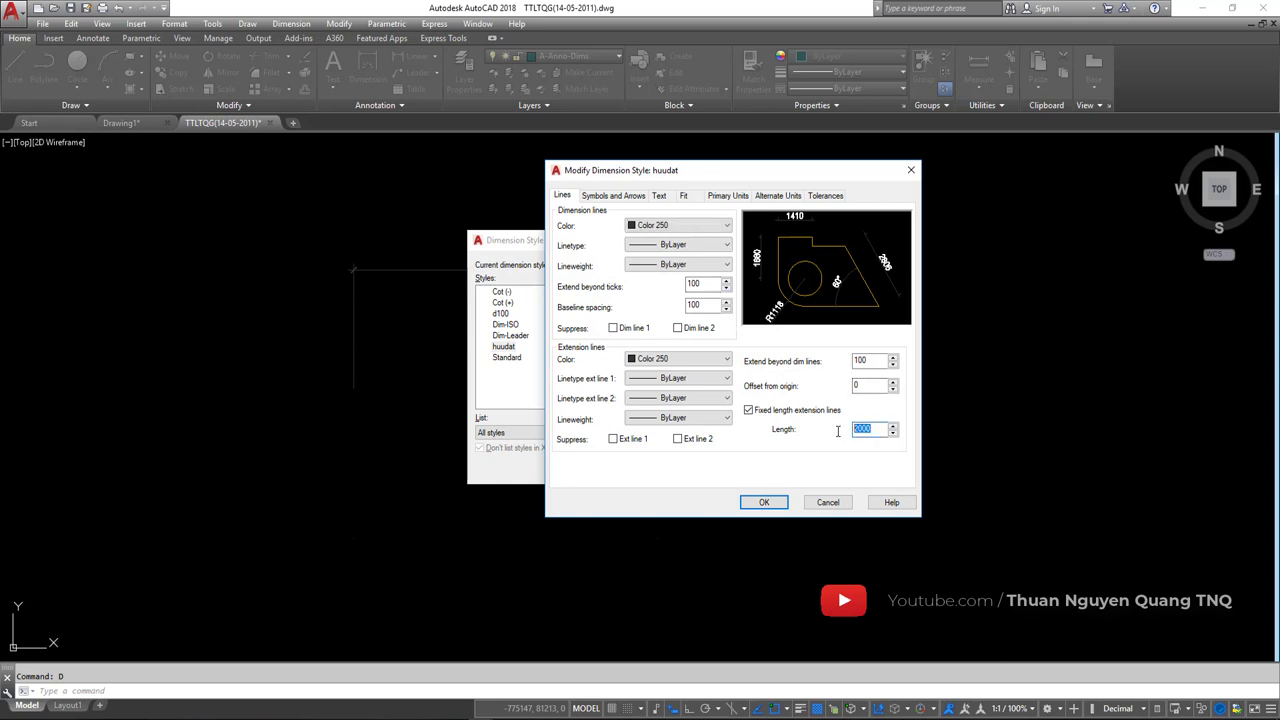
click(764, 504)
key(Escape)
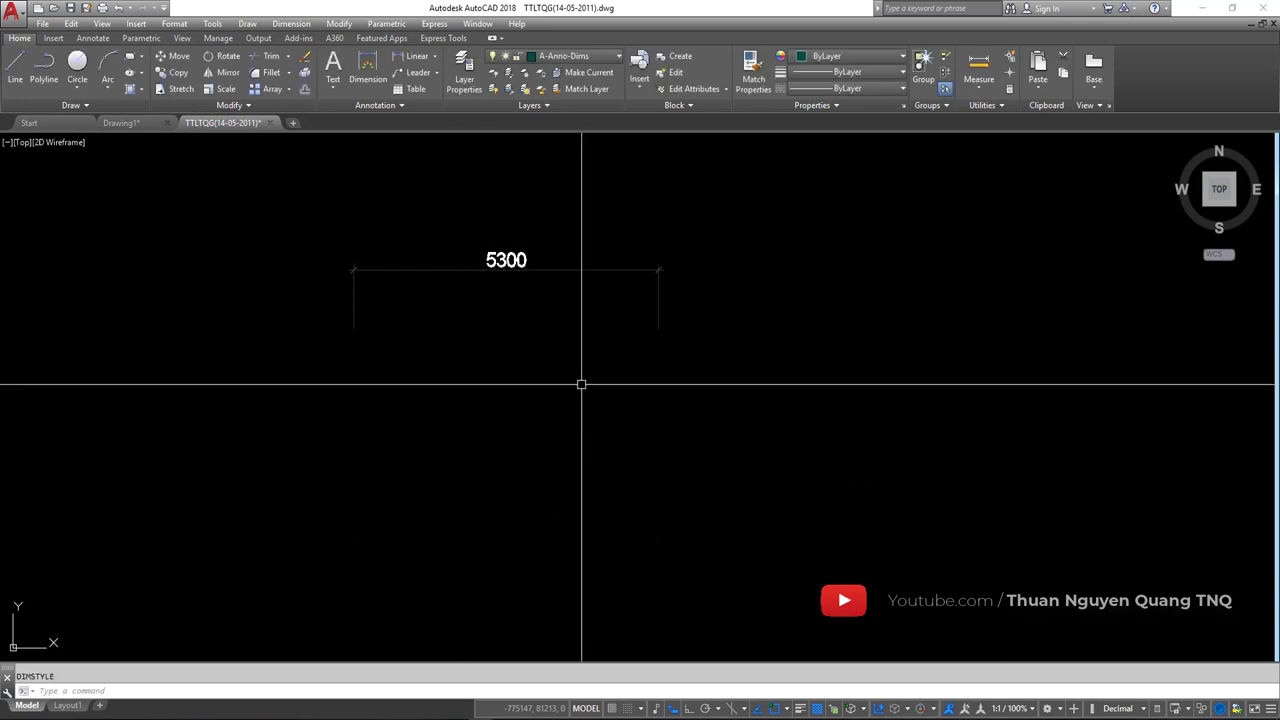
click(658, 308)
click(584, 321)
scroll(584, 321, down, 2)
key(Escape)
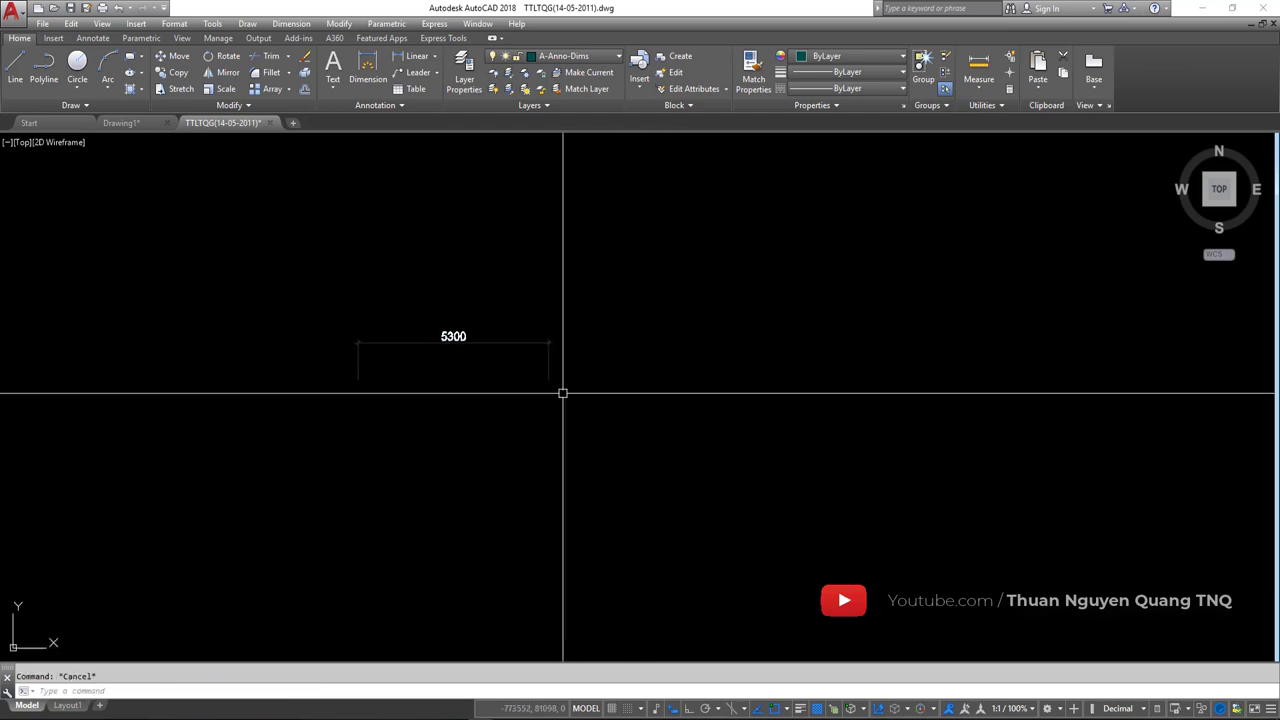
Draw a 4338 linear dimension beside the 5300 one using DIMLINEAR
text(DIMLI)
key(Return)
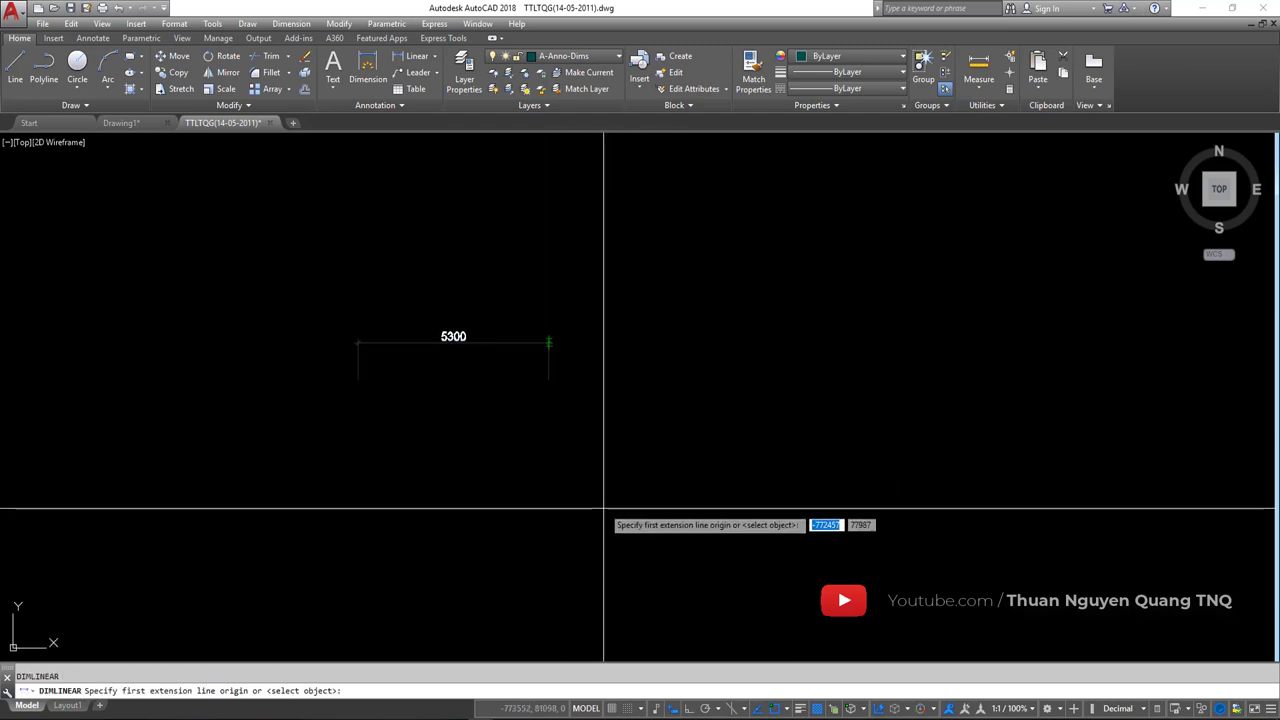
click(740, 507)
click(741, 513)
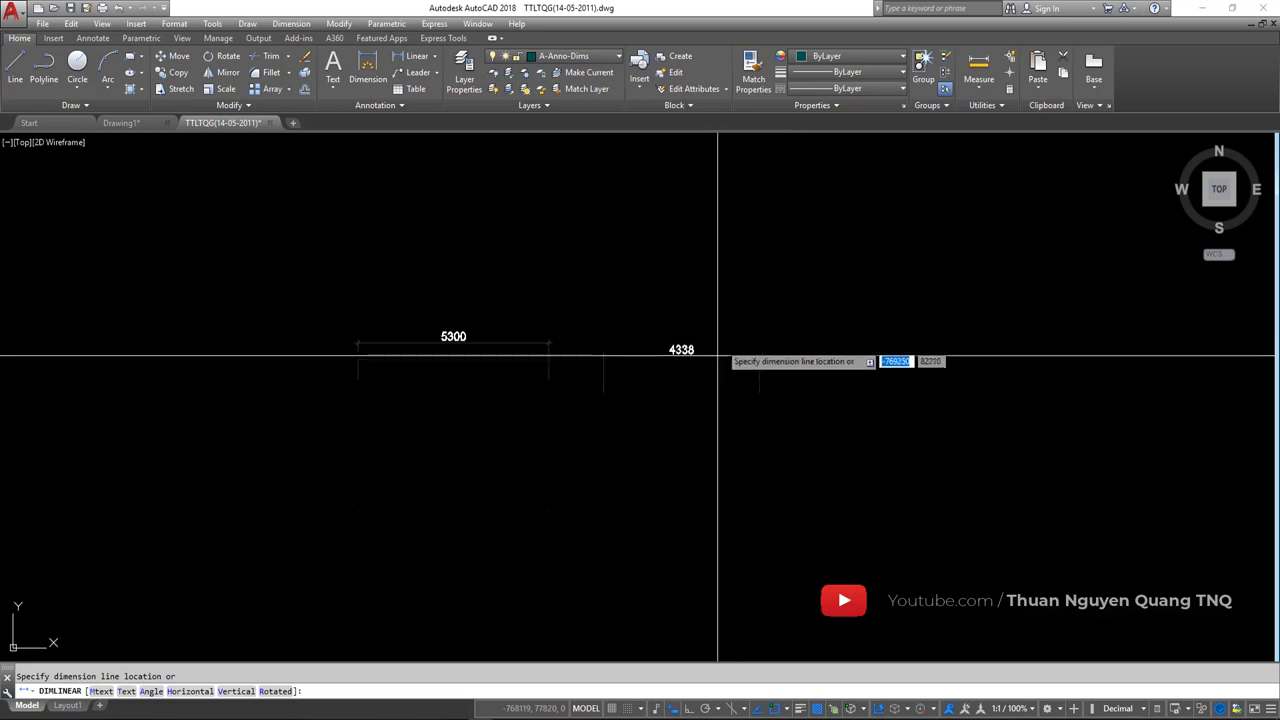
click(757, 345)
scroll(757, 361, up, 2)
click(771, 337)
click(717, 380)
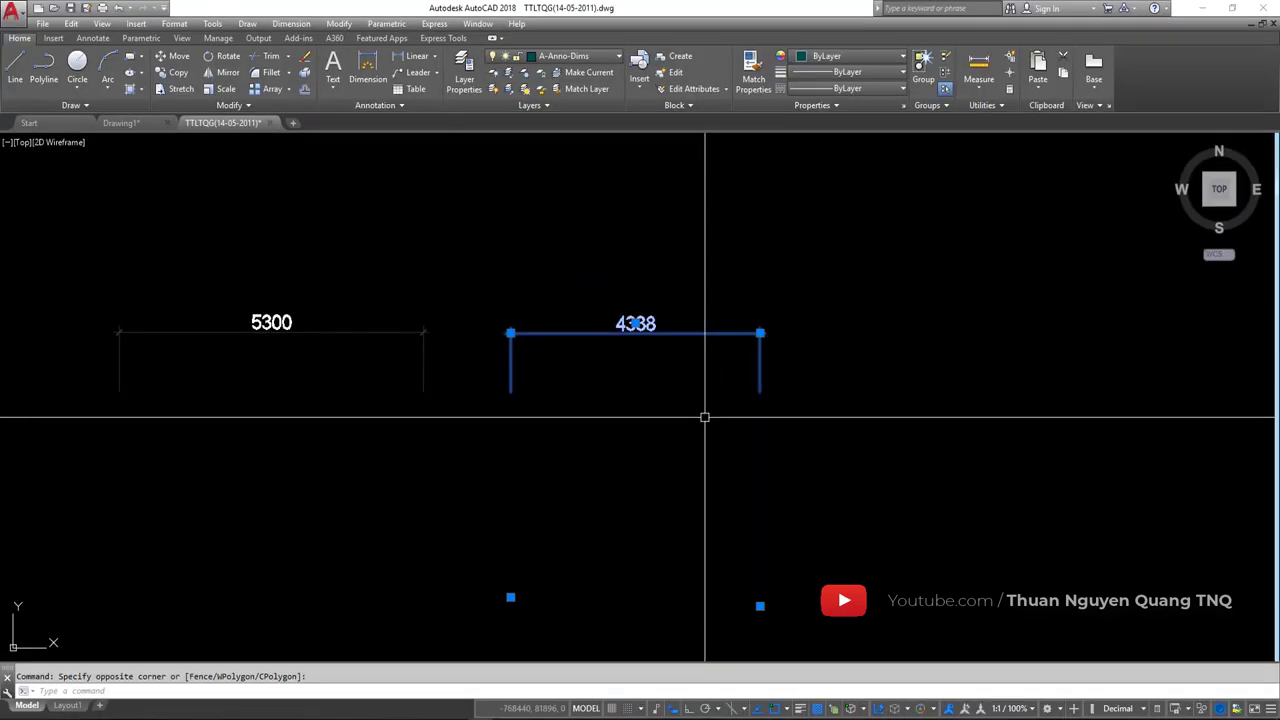
key(Escape)
Bring both test dimensions into view and reselect the 4338 dimension to compare
scroll(729, 423, down, 3)
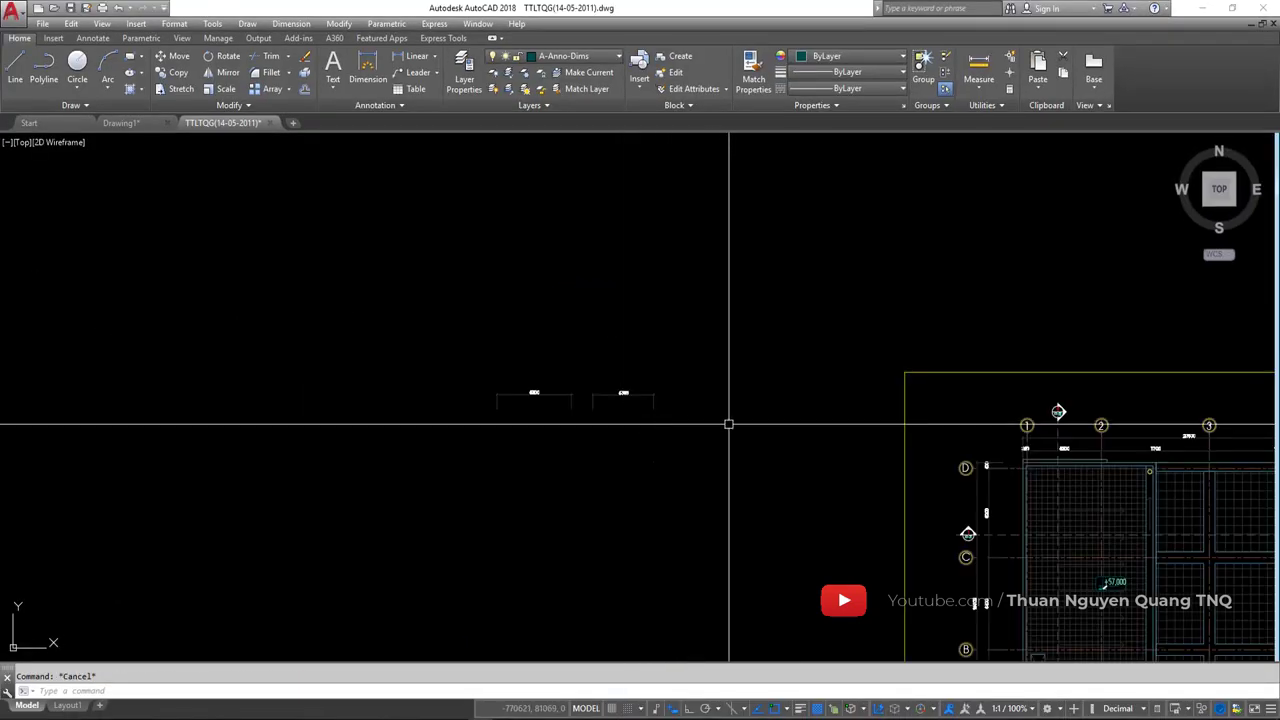
scroll(643, 403, down, 2)
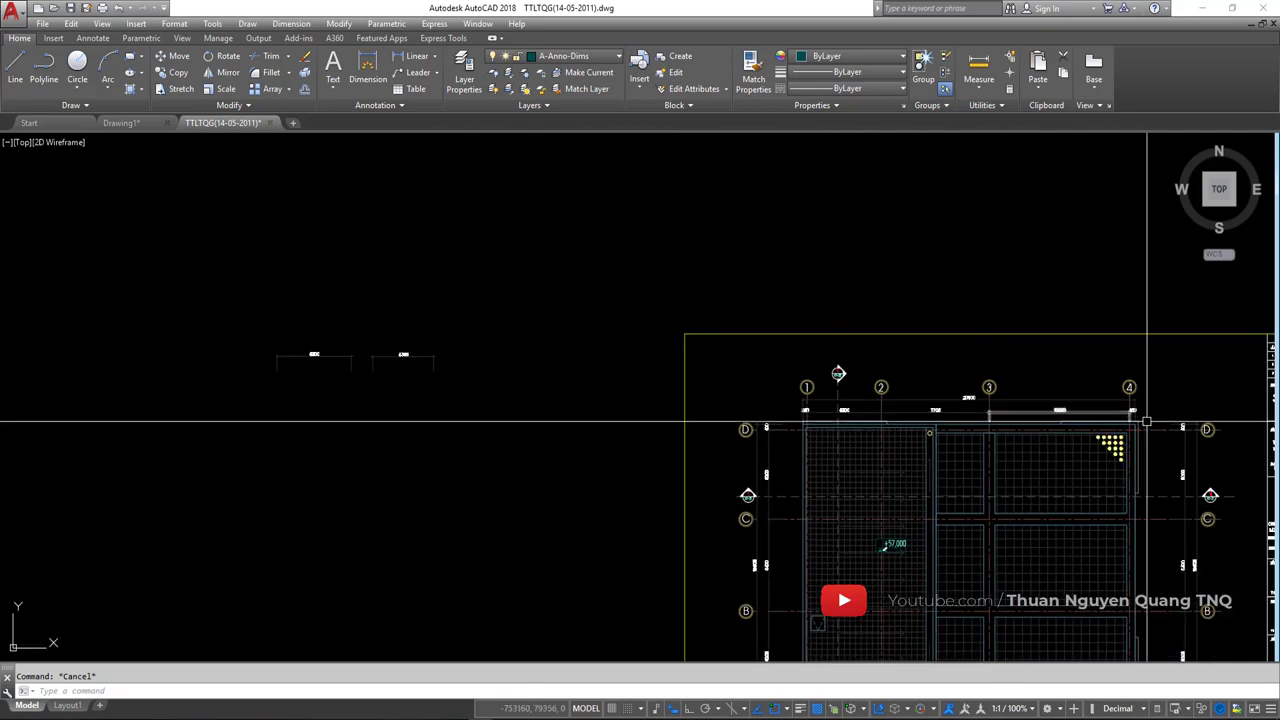
scroll(938, 420, up, 3)
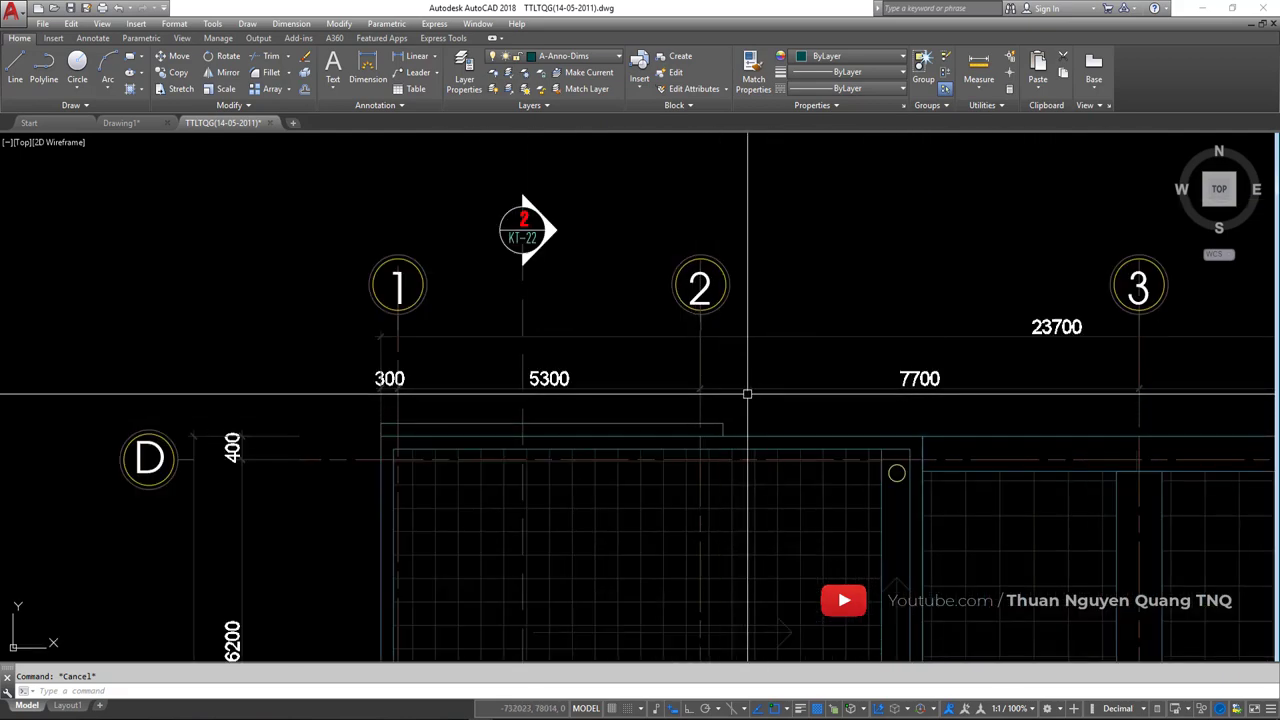
scroll(748, 391, down, 3)
scroll(597, 393, down, 3)
scroll(597, 393, up, 3)
click(530, 310)
click(543, 354)
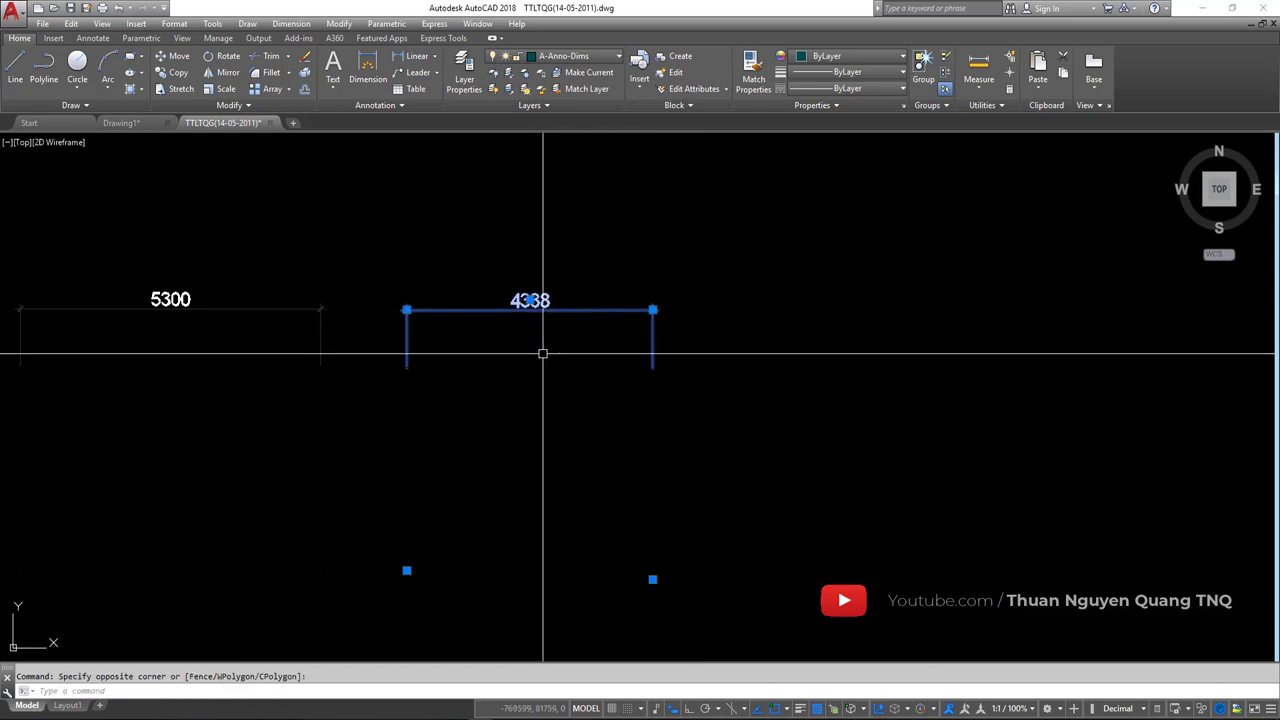
key(Escape)
middle_drag(451, 374, 786, 429)
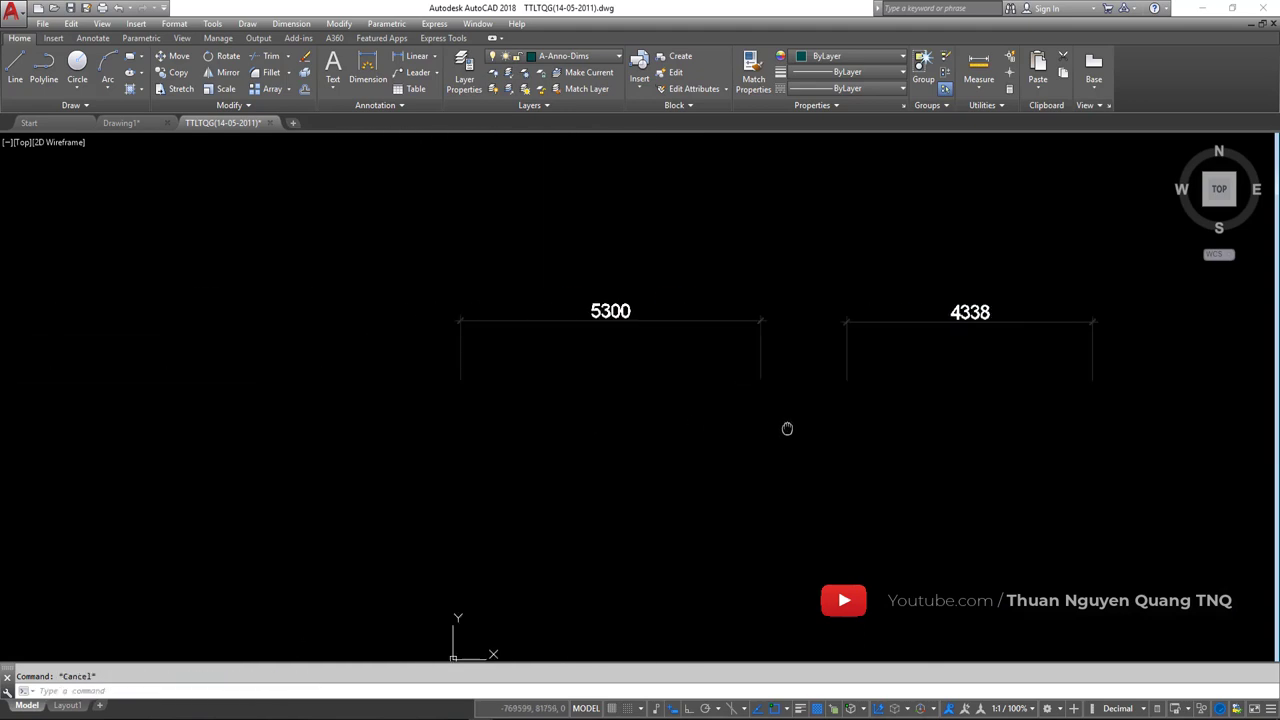
scroll(774, 477, up, 1)
middle_drag(774, 477, 705, 376)
click(705, 376)
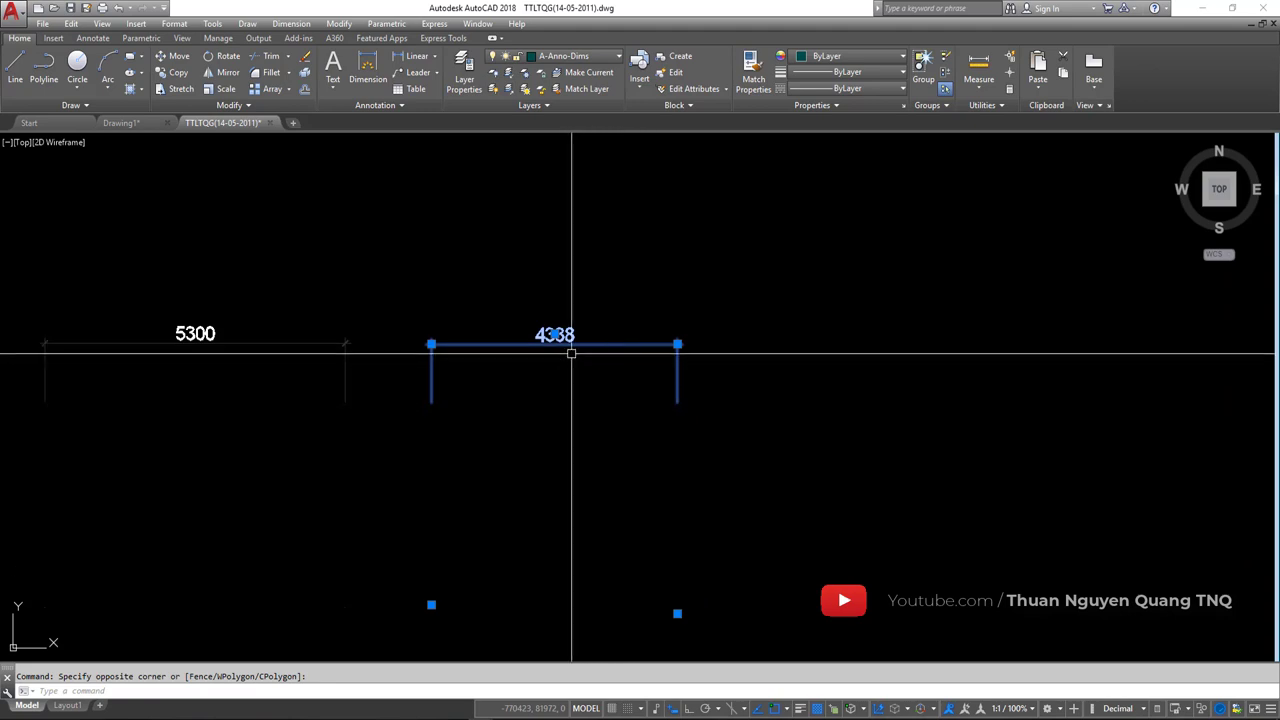
Clear Fixed length extension lines in the huudat style's Lines settings and confirm the change
scroll(569, 352, down, 3)
key(Escape)
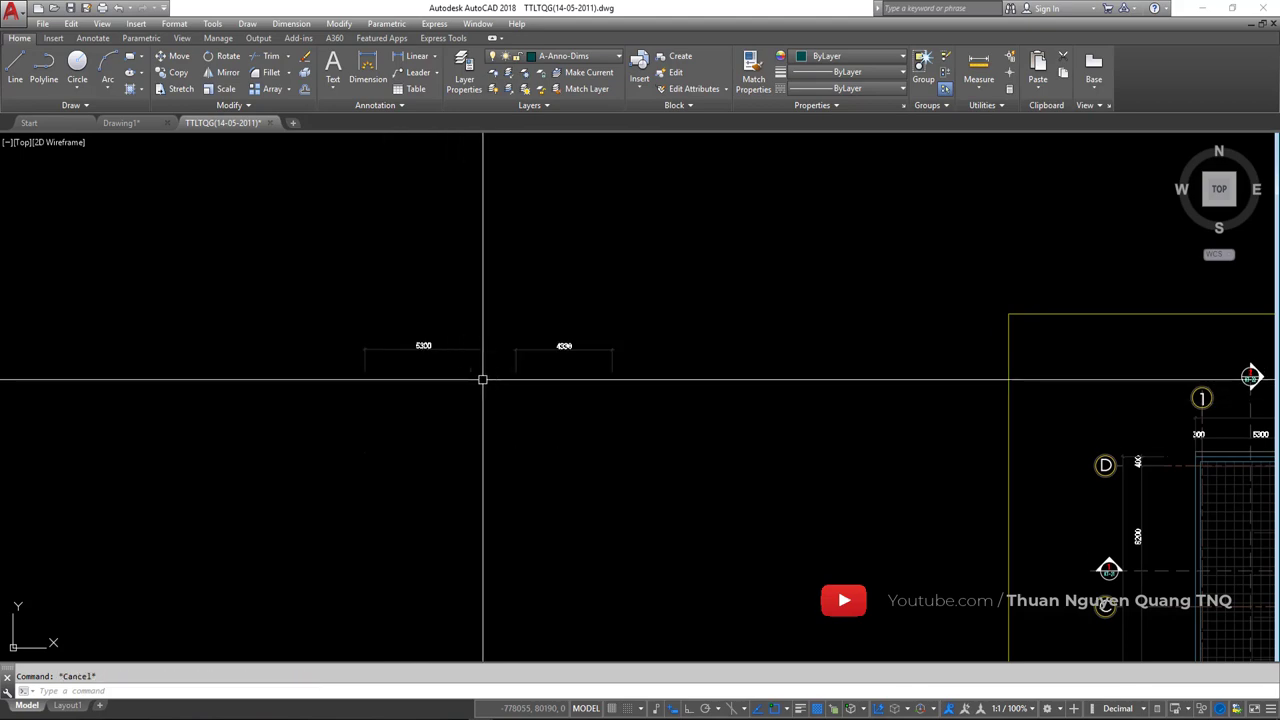
text(d)
key(Return)
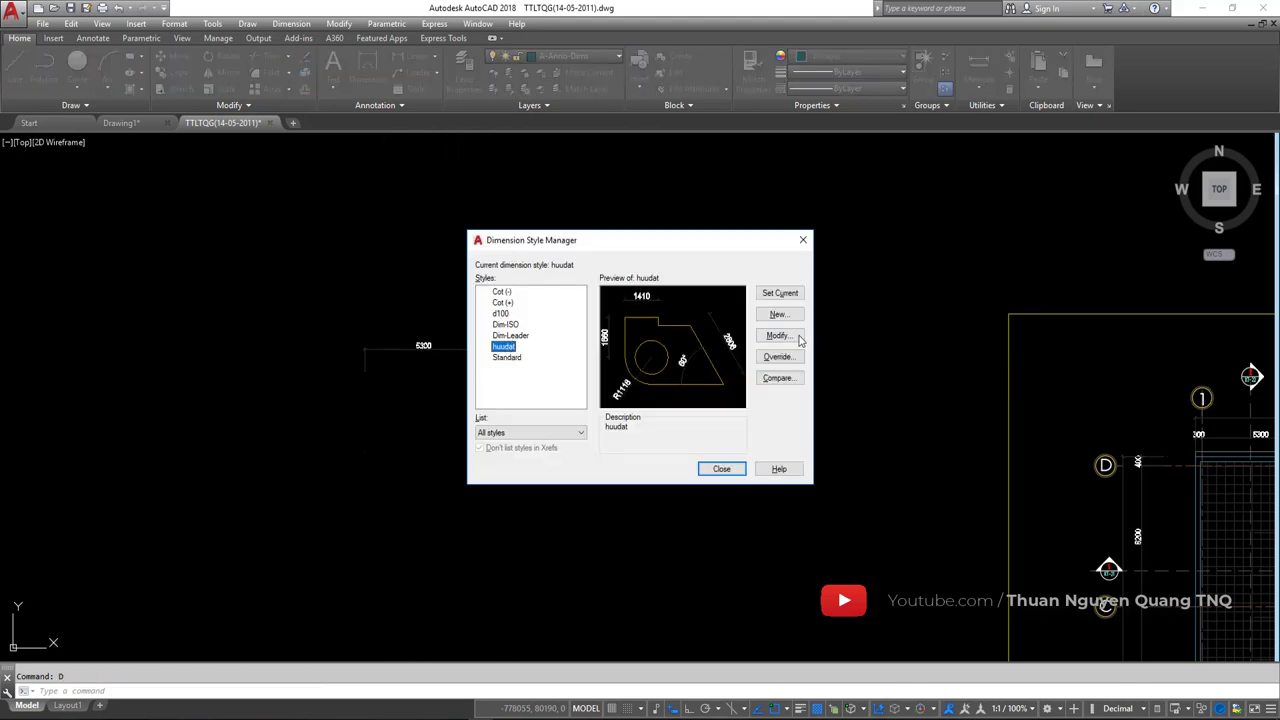
click(779, 336)
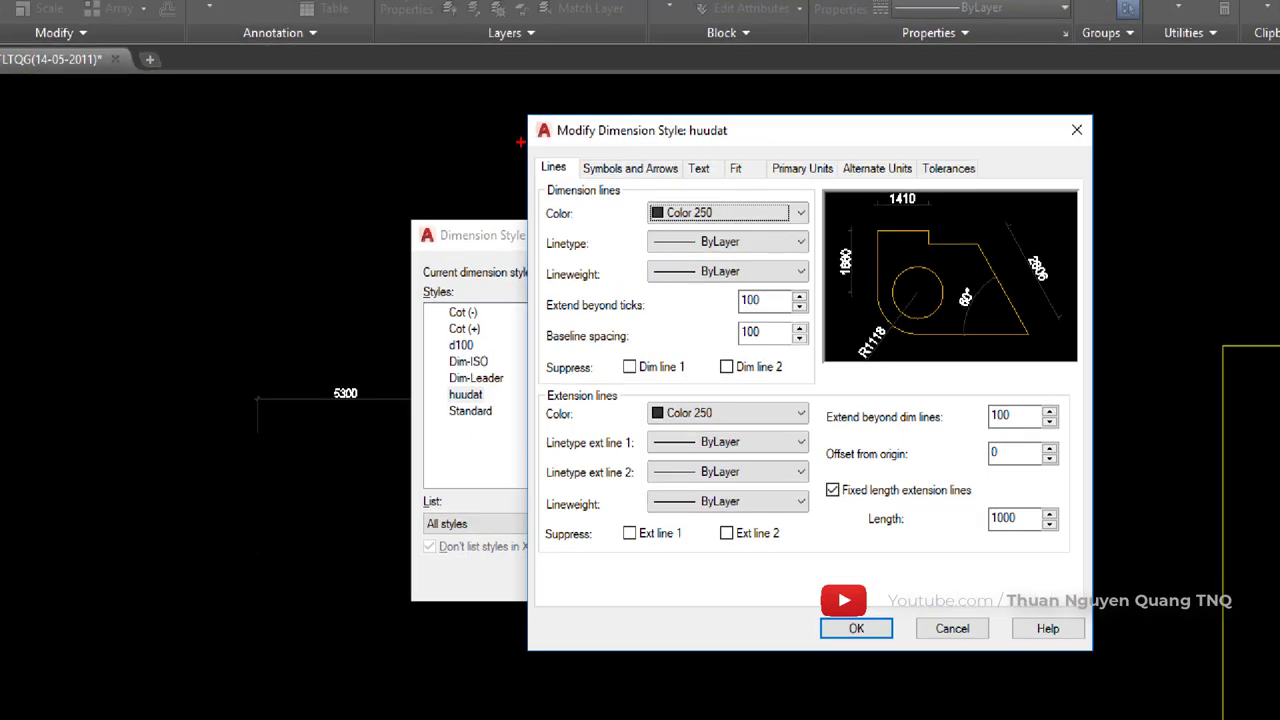
drag(545, 381, 618, 406)
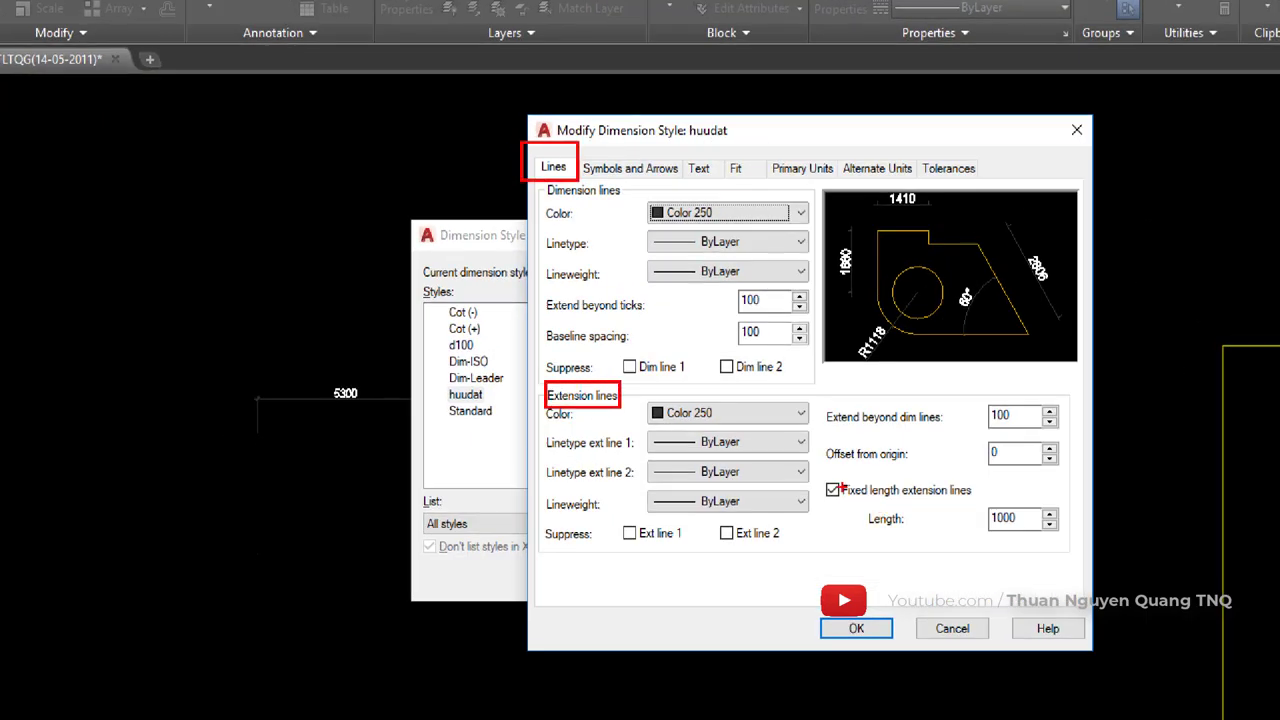
mouse_move(817, 474)
mouse_down()
mouse_move(989, 499)
mouse_move(1150, 466)
mouse_up()
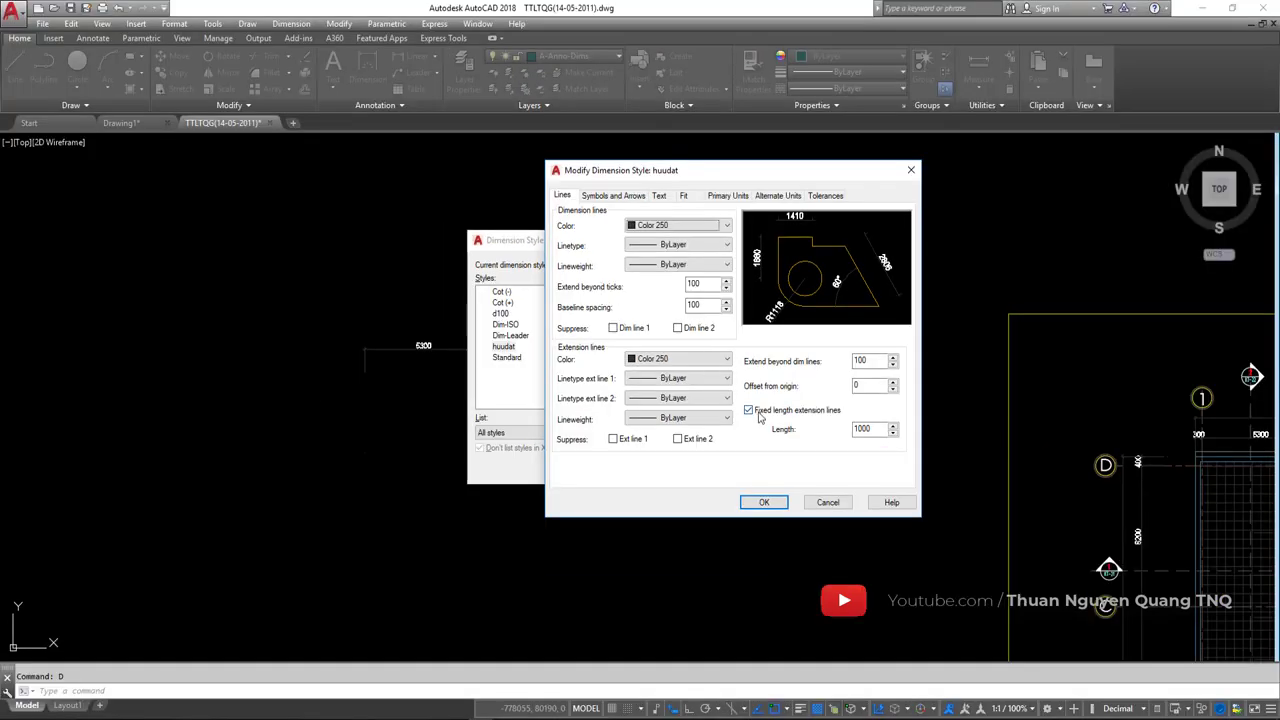
click(760, 416)
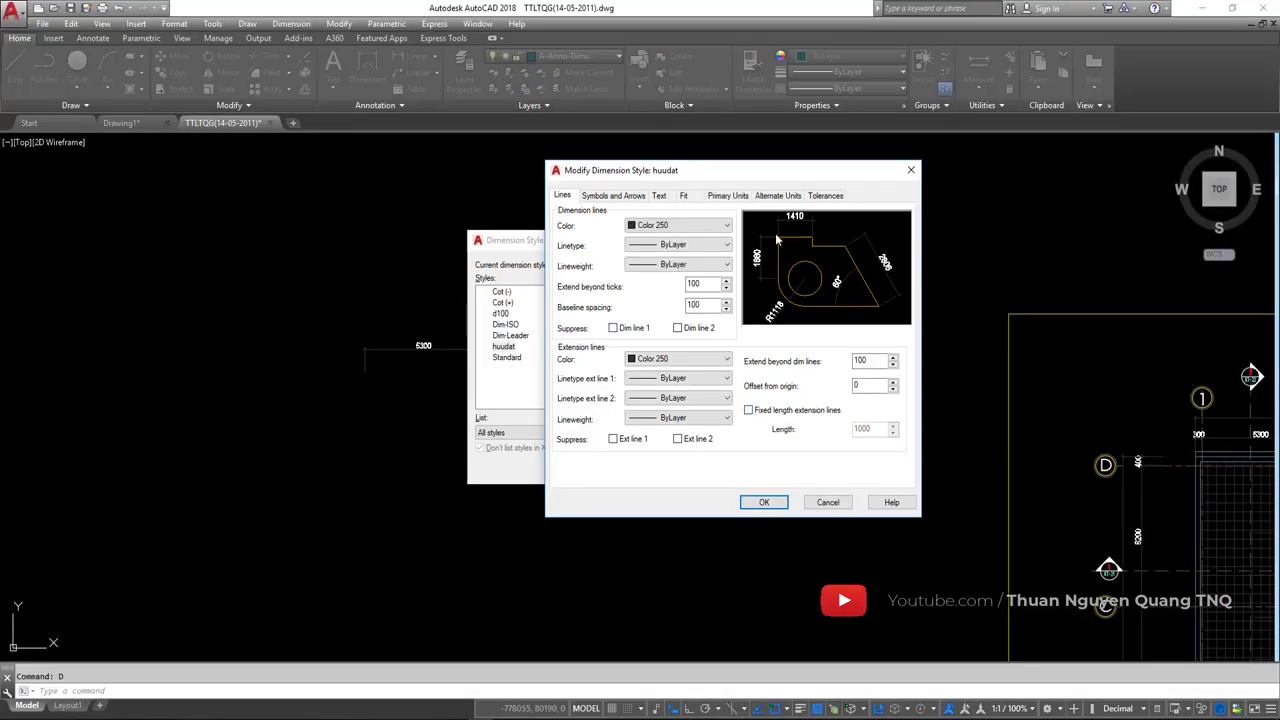
click(763, 502)
Erase the 5300 and 4338 test dimensions and bring the floor plan sheets back into view
click(712, 466)
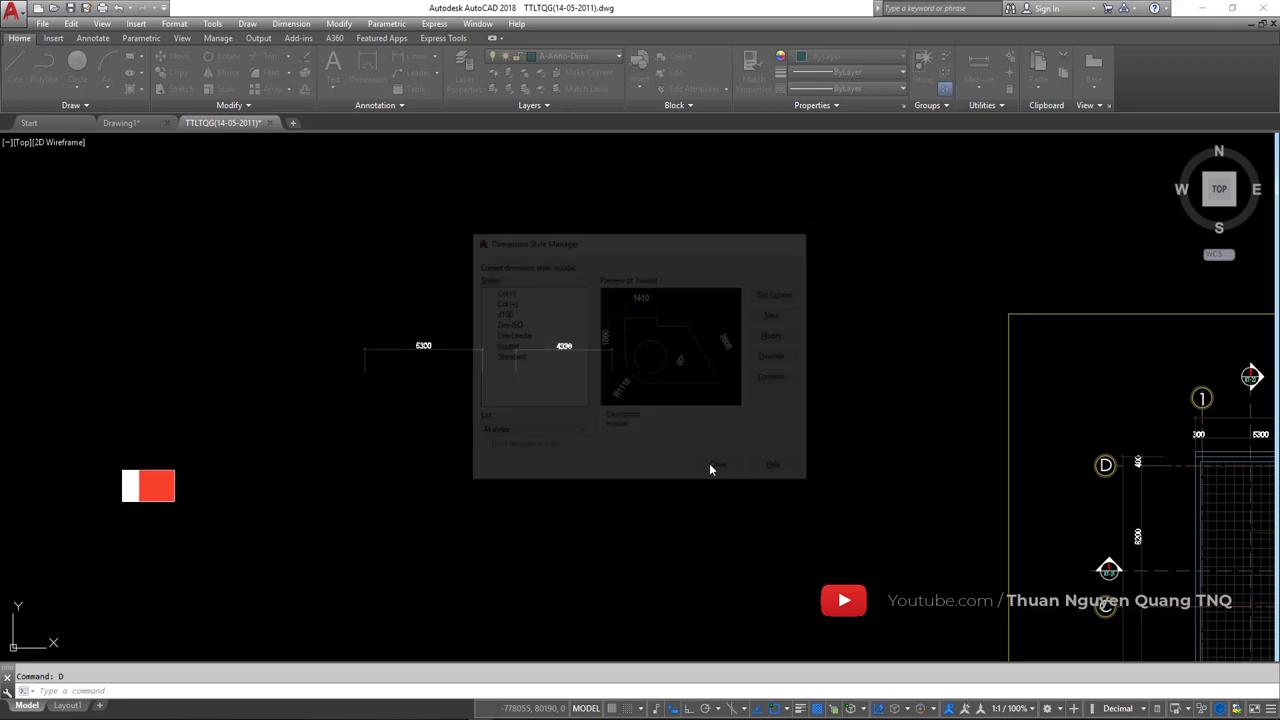
scroll(626, 403, down, 3)
click(606, 357)
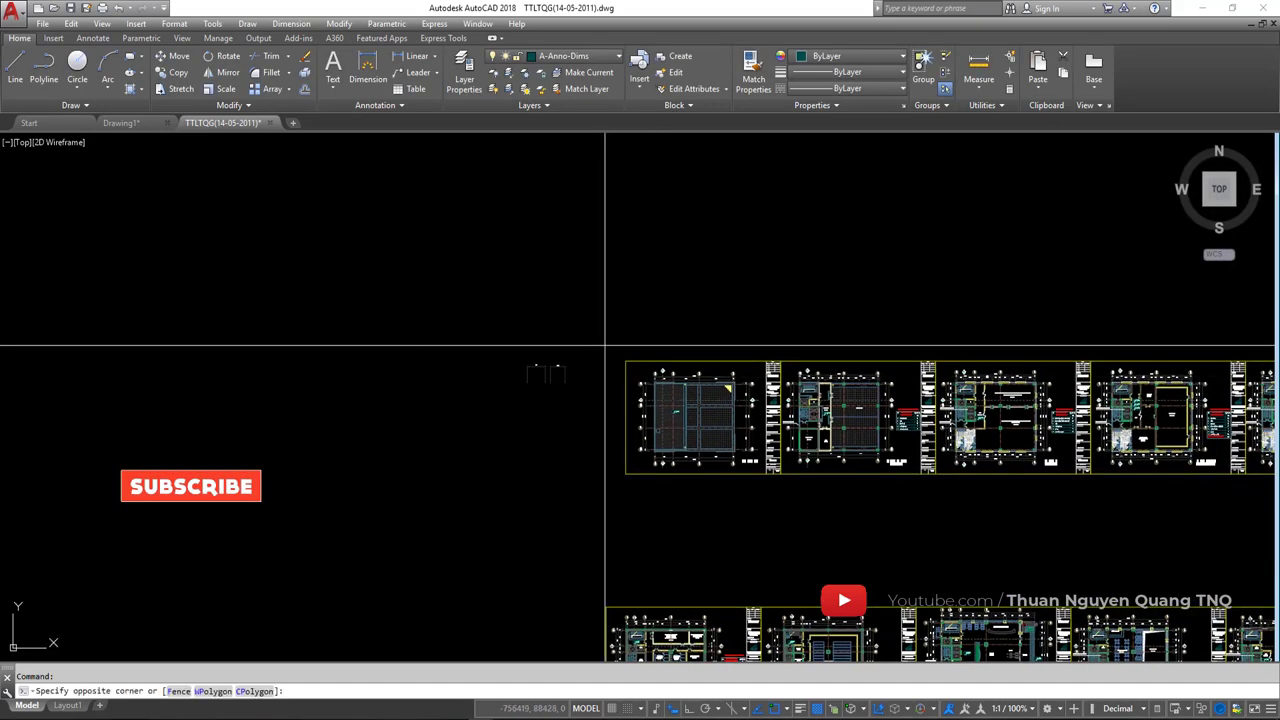
click(487, 402)
key(Delete)
middle_drag(737, 443, 455, 378)
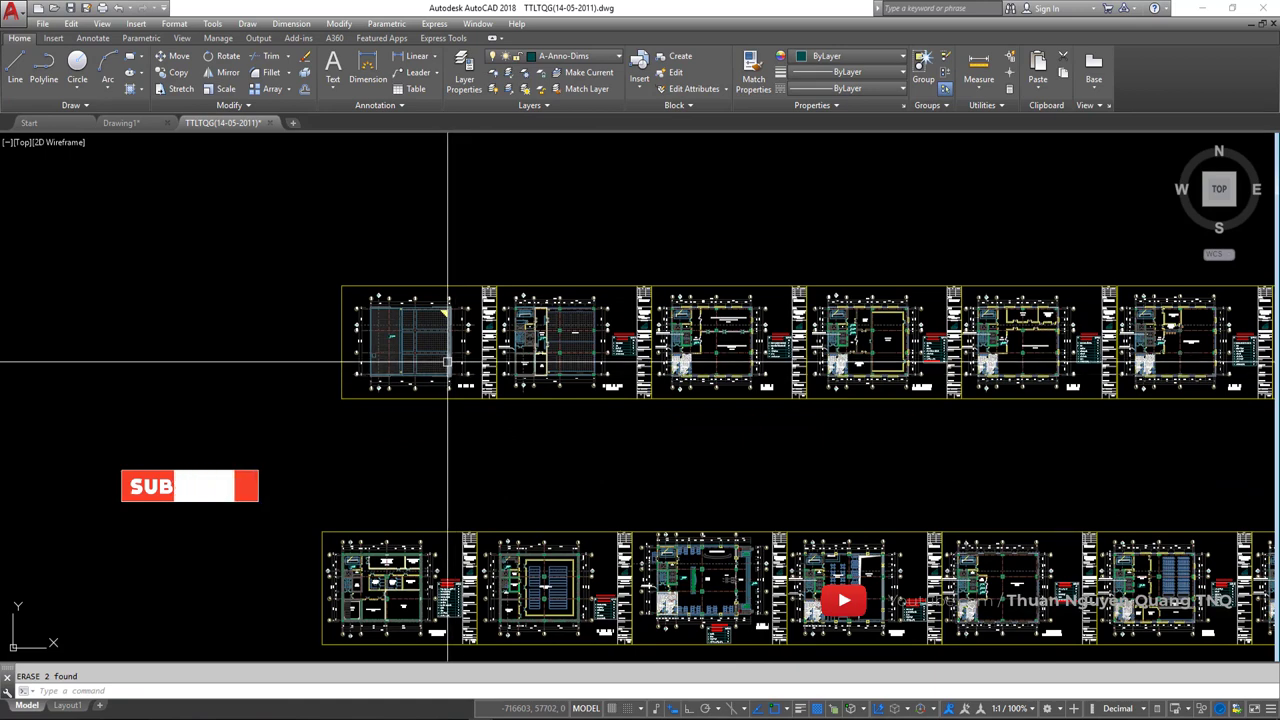
scroll(426, 322, up, 4)
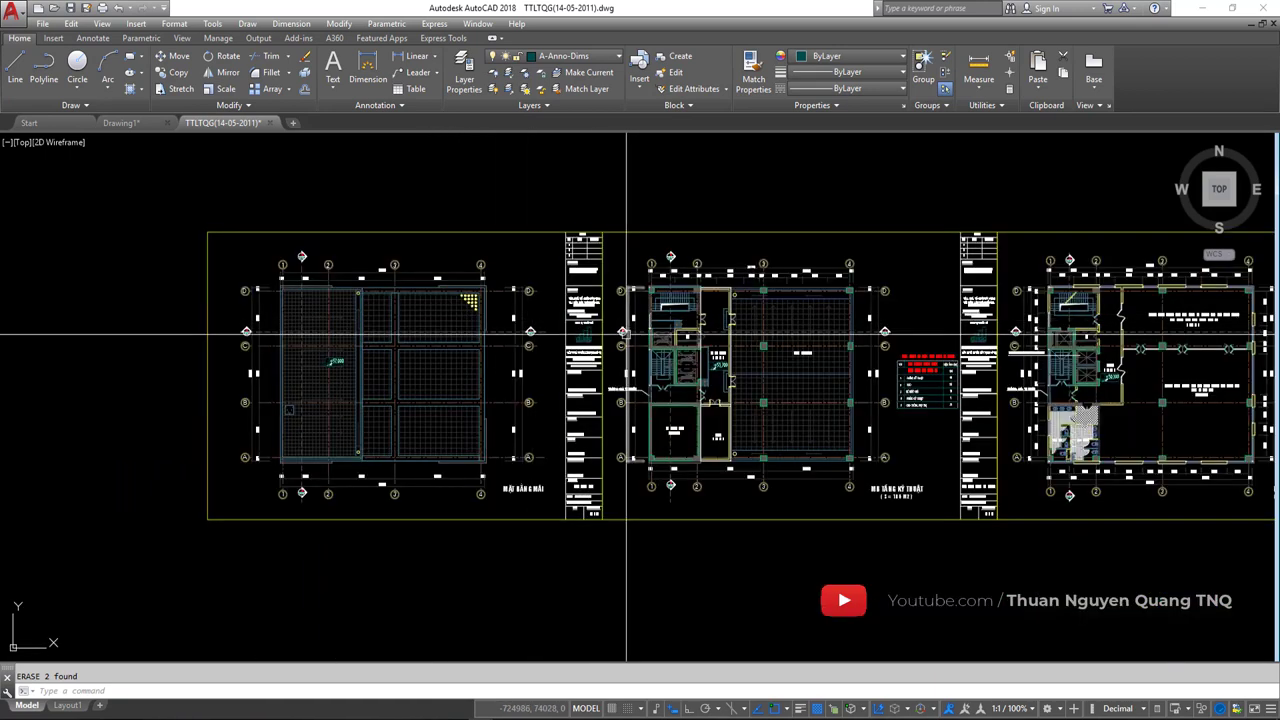